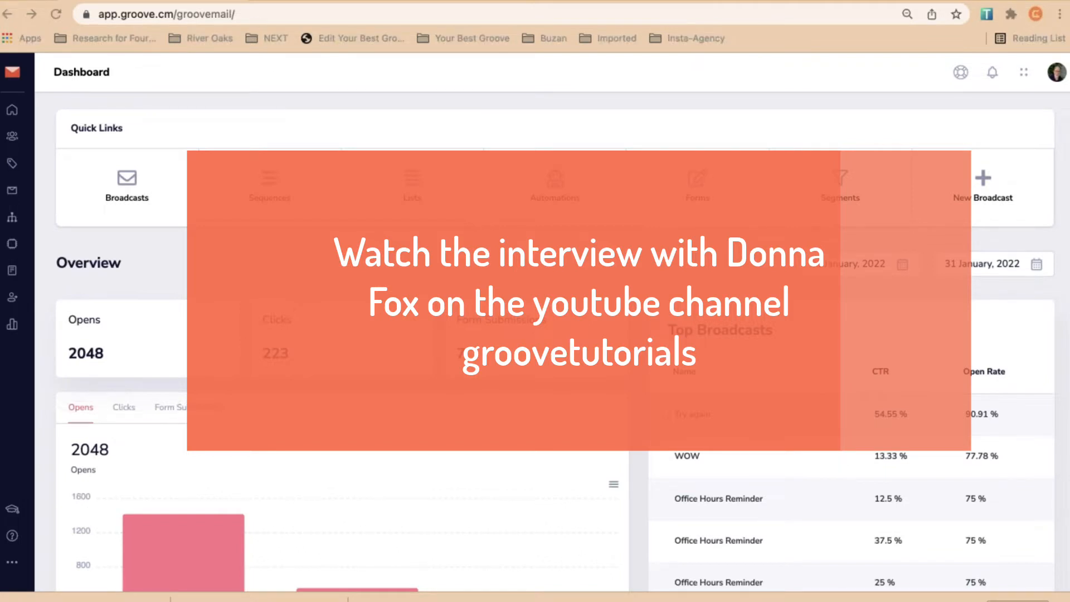
# Open the GrooveMail dashboard showing 2048 opens, 223 clicks and January 2022's top broadcasts
pyautogui.click(220, 144)
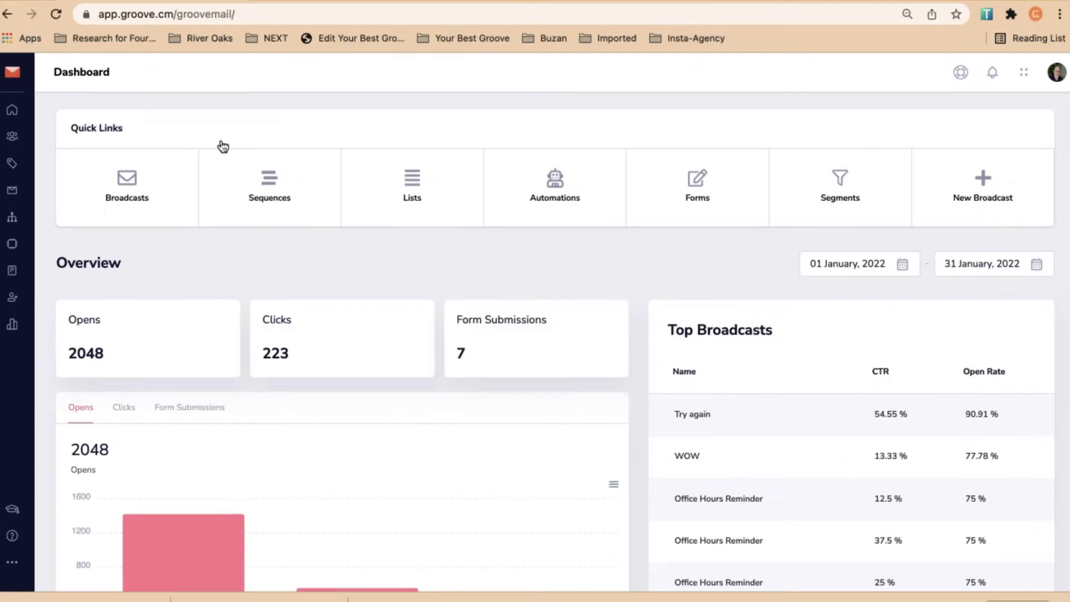
# Open the Lists page and set it to show 50 lists per page
pyautogui.click(16, 163)
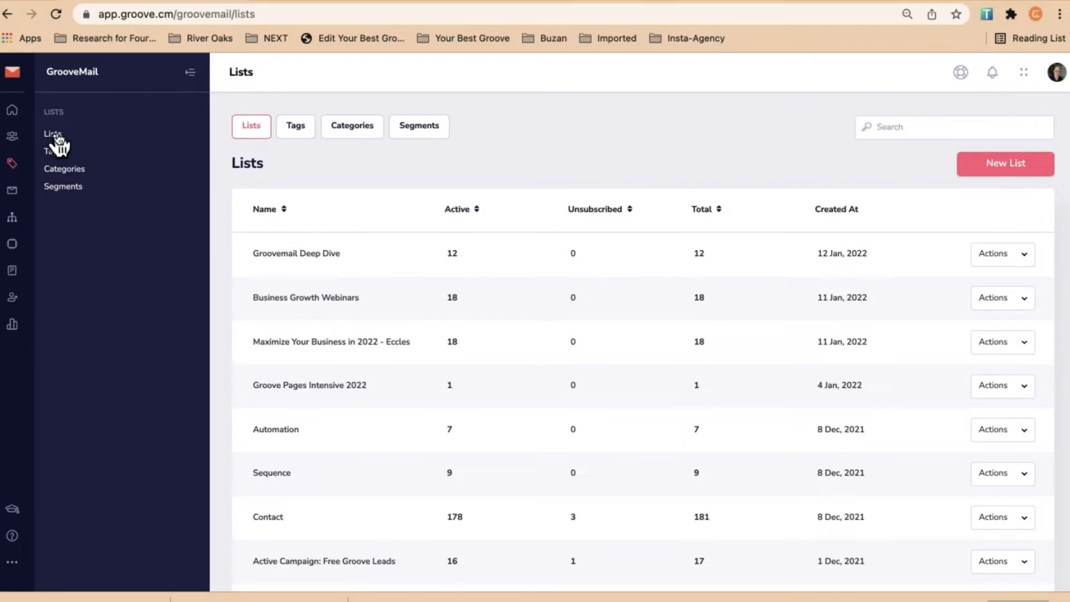
pyautogui.scroll(-5, 411, 342)
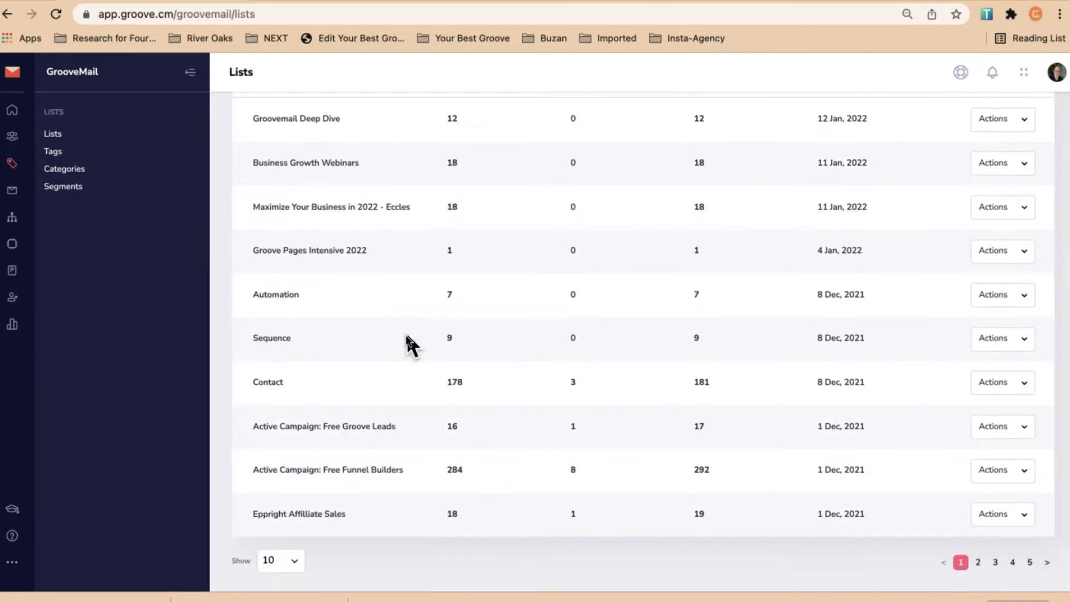
pyautogui.click(295, 562)
pyautogui.click(274, 593)
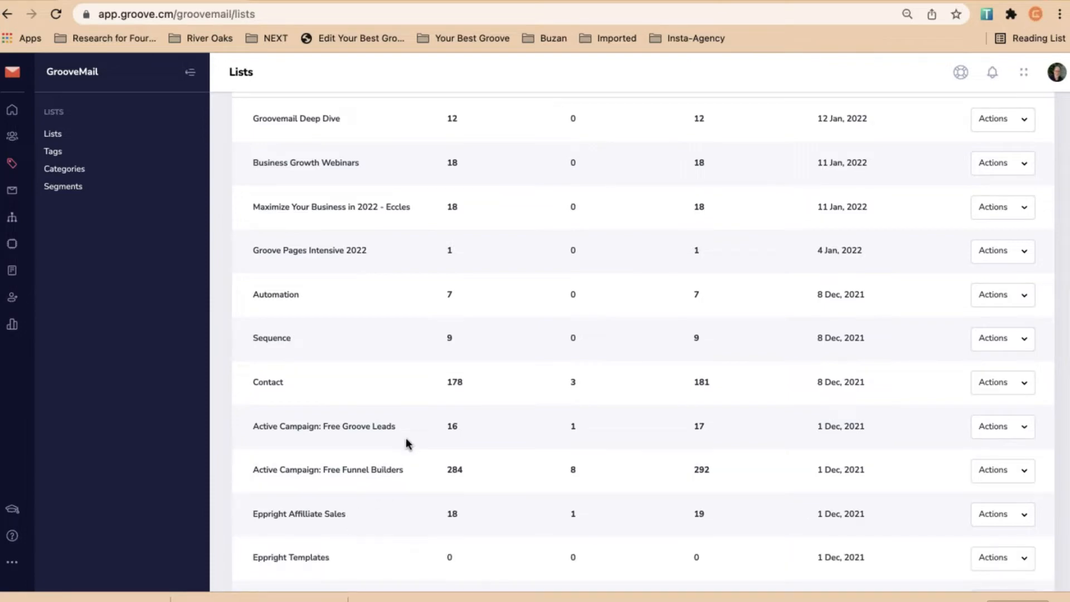
pyautogui.scroll(-20, 407, 443)
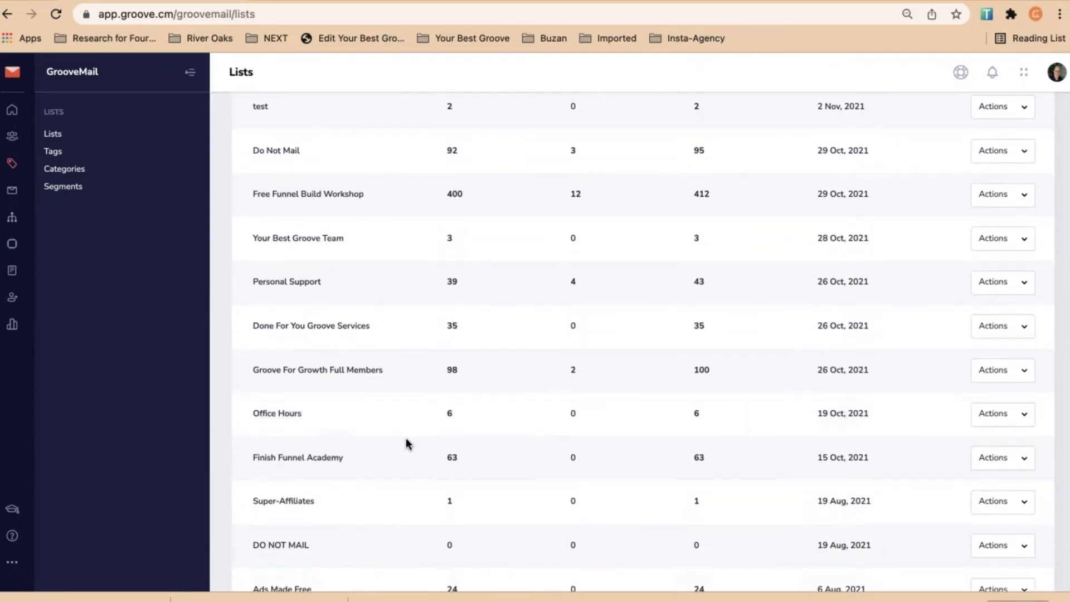
pyautogui.scroll(-5, 406, 439)
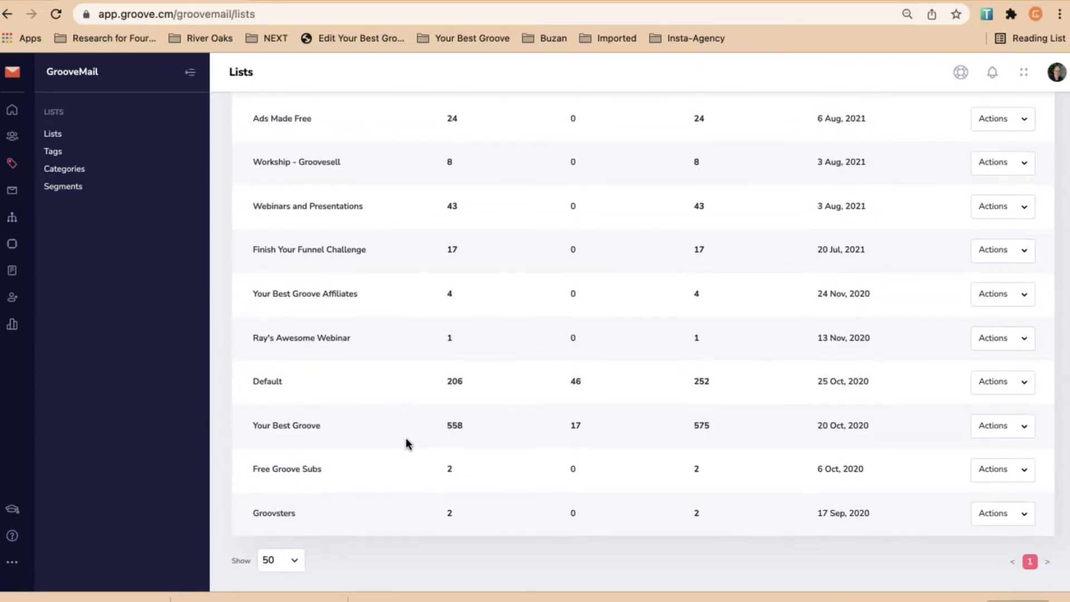
pyautogui.scroll(6, 406, 443)
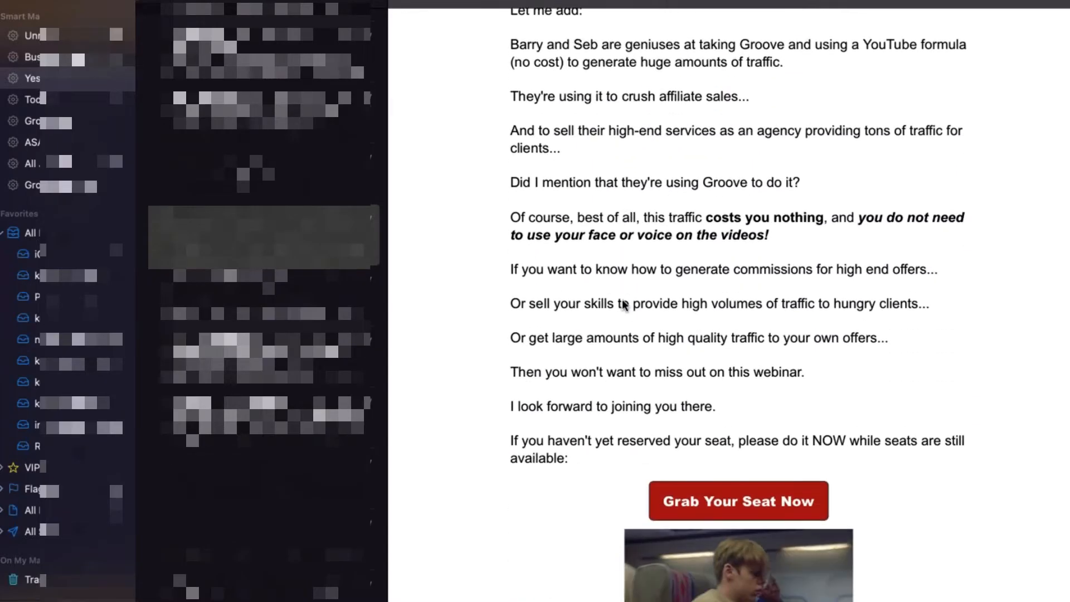
# Unsubscribe from the Free YT Traffic emails and go to View Opt Out Preferences
pyautogui.scroll(-5, 622, 299)
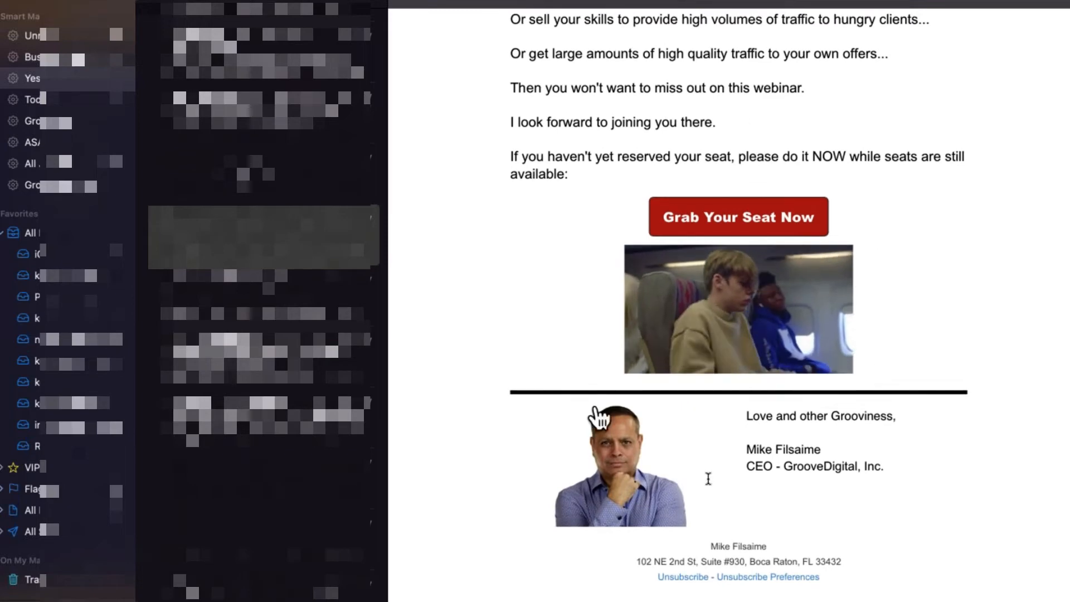
pyautogui.click(685, 578)
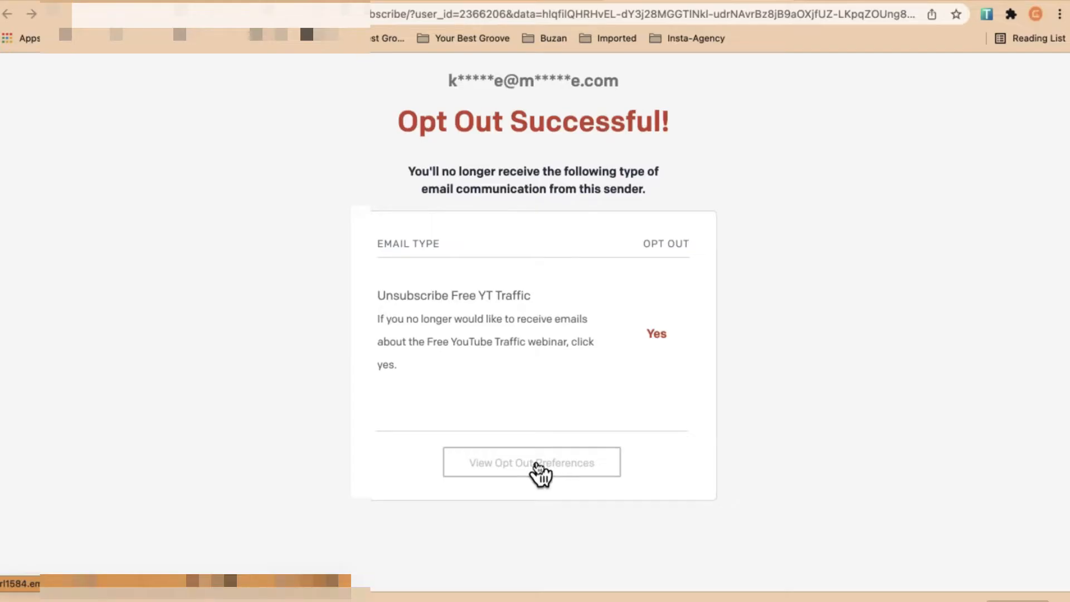
pyautogui.click(537, 466)
# Highlight the New to Groove - Onboarding and Groove Updates and More topic titles
pyautogui.scroll(-8, 763, 443)
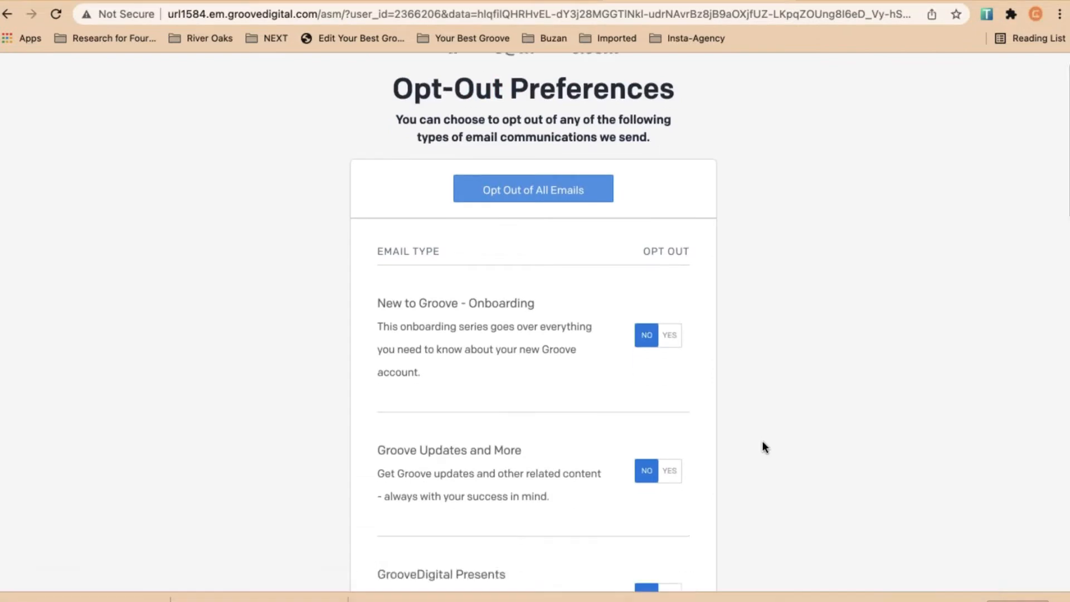
pyautogui.scroll(-15, 764, 443)
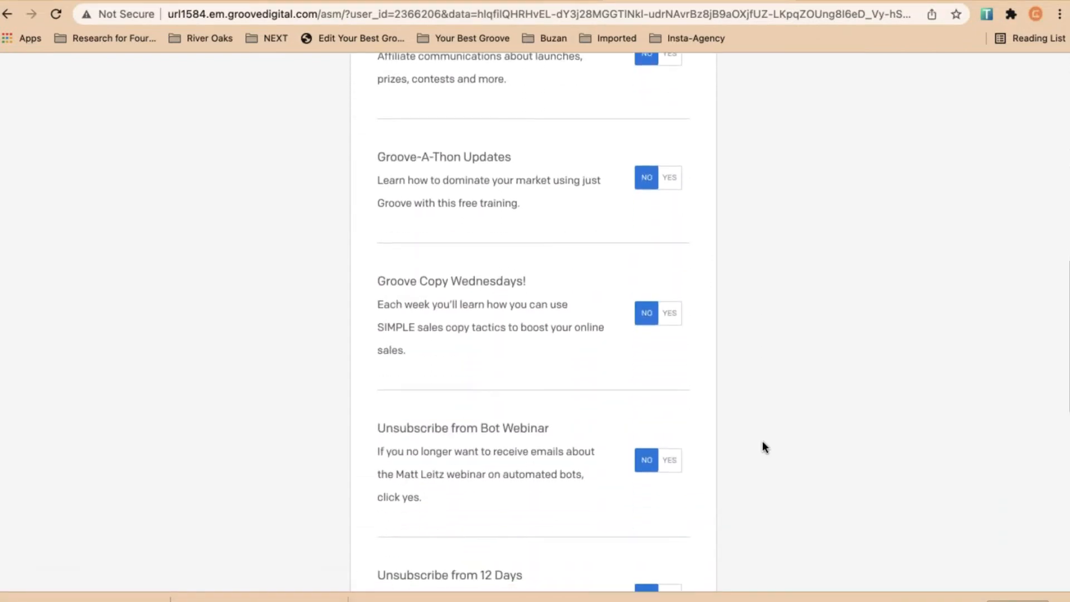
pyautogui.scroll(20, 762, 446)
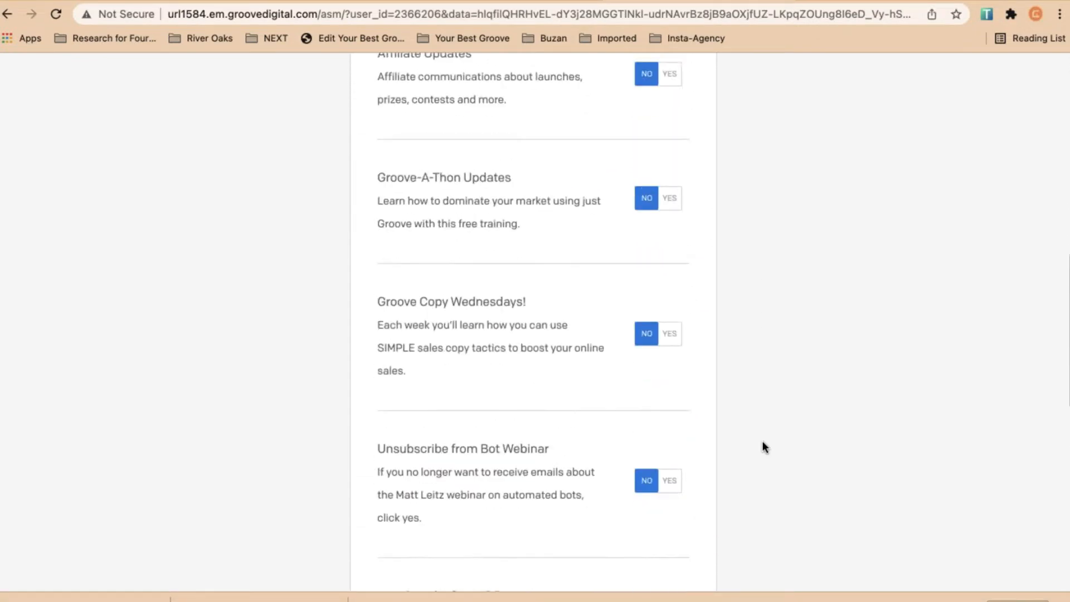
pyautogui.moveTo(389, 337); pyautogui.dragTo(504, 339)
pyautogui.click(497, 363)
pyautogui.scroll(-4, 507, 385)
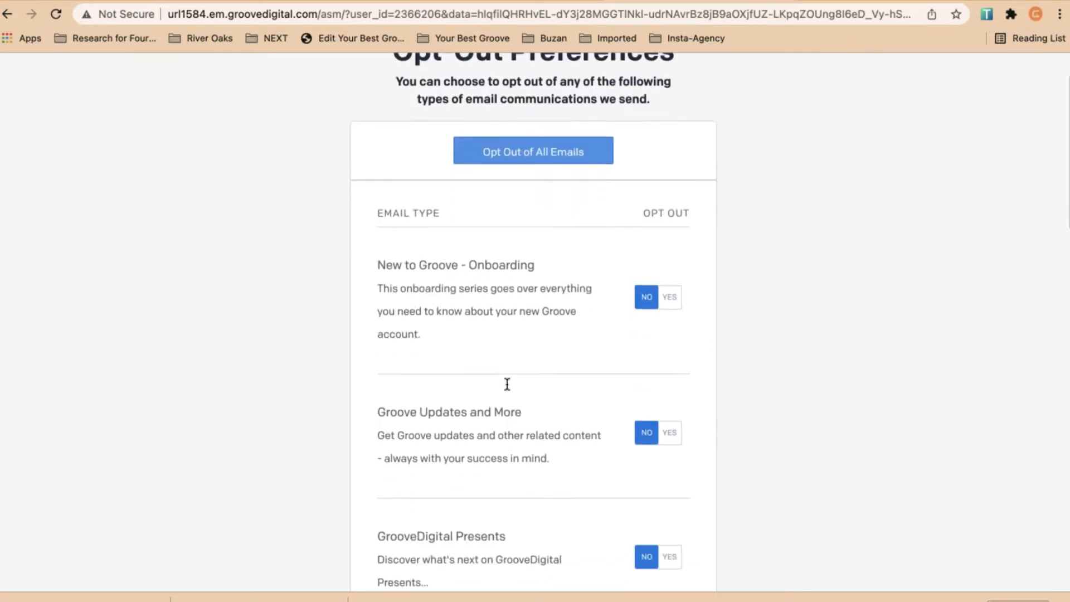
pyautogui.moveTo(532, 296); pyautogui.dragTo(423, 296)
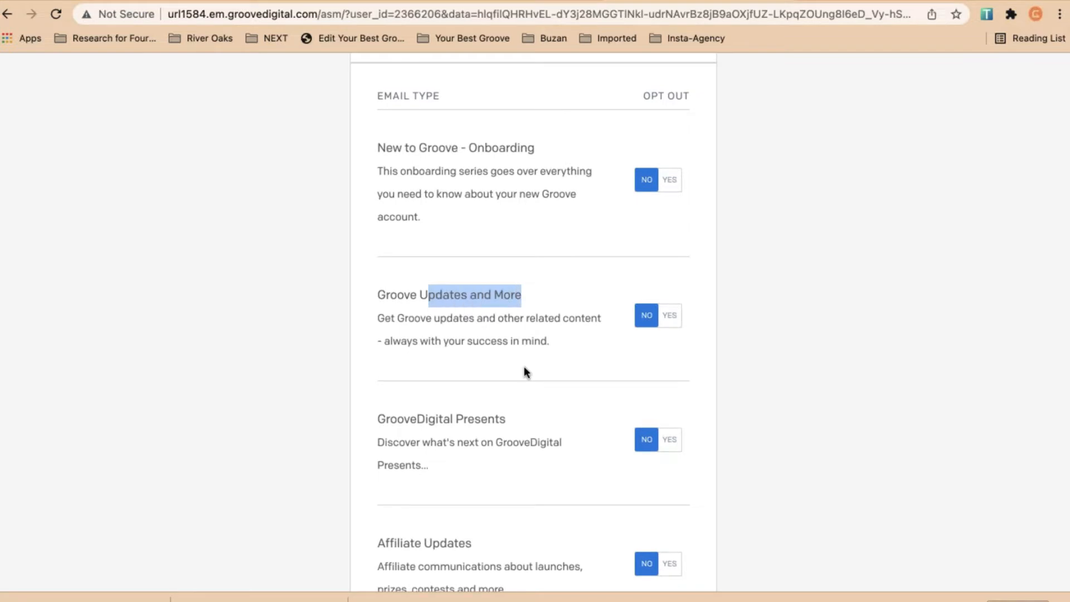
pyautogui.click(521, 390)
# Highlight the GrooveDigital Presents and Affiliate Updates topic titles further down the preferences
pyautogui.scroll(-4, 516, 411)
pyautogui.moveTo(404, 231); pyautogui.dragTo(506, 231)
pyautogui.click(487, 273)
pyautogui.scroll(-3, 506, 341)
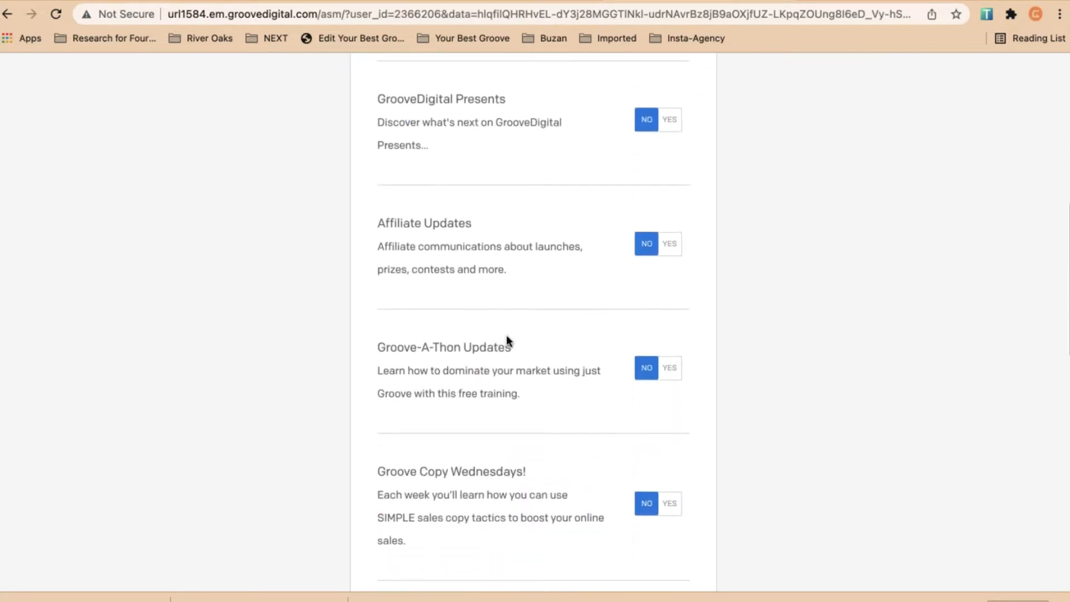
pyautogui.moveTo(395, 201); pyautogui.dragTo(463, 203)
pyautogui.click(512, 284)
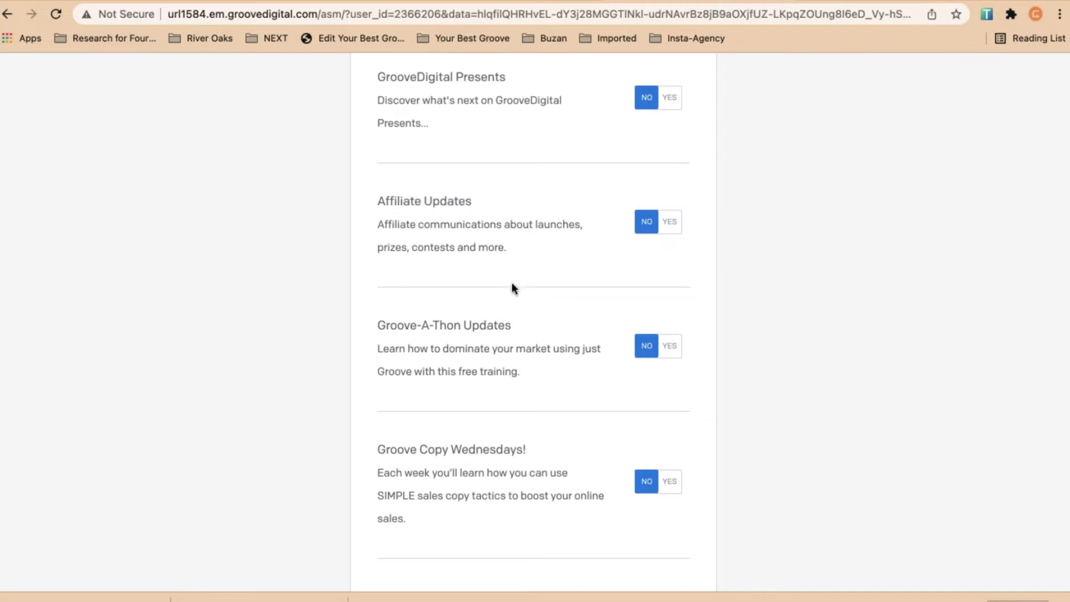
pyautogui.scroll(-3, 512, 295)
pyautogui.scroll(10, 513, 300)
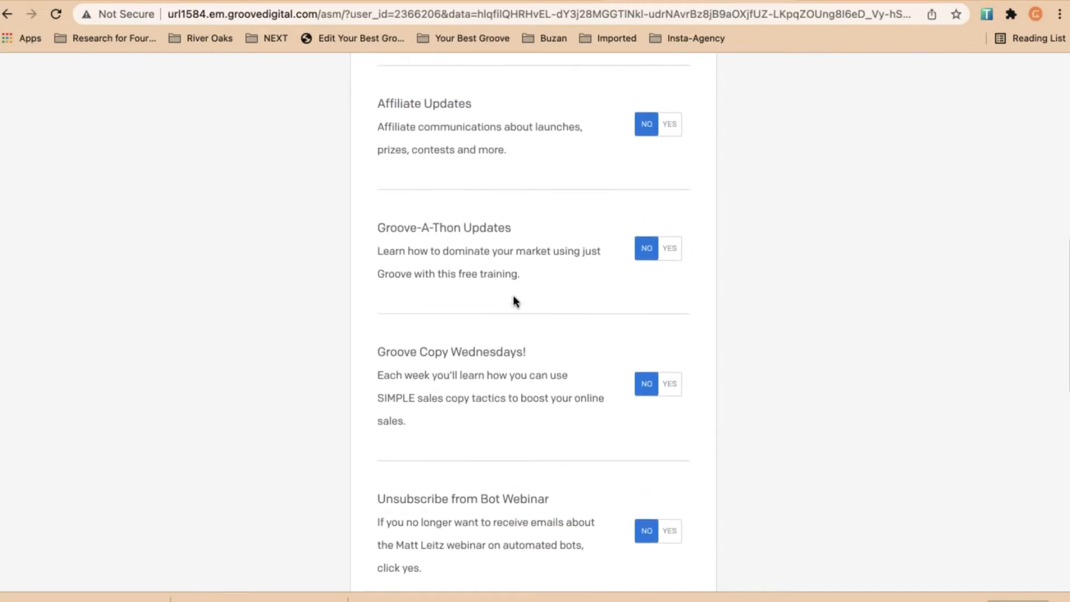
pyautogui.scroll(-10, 512, 296)
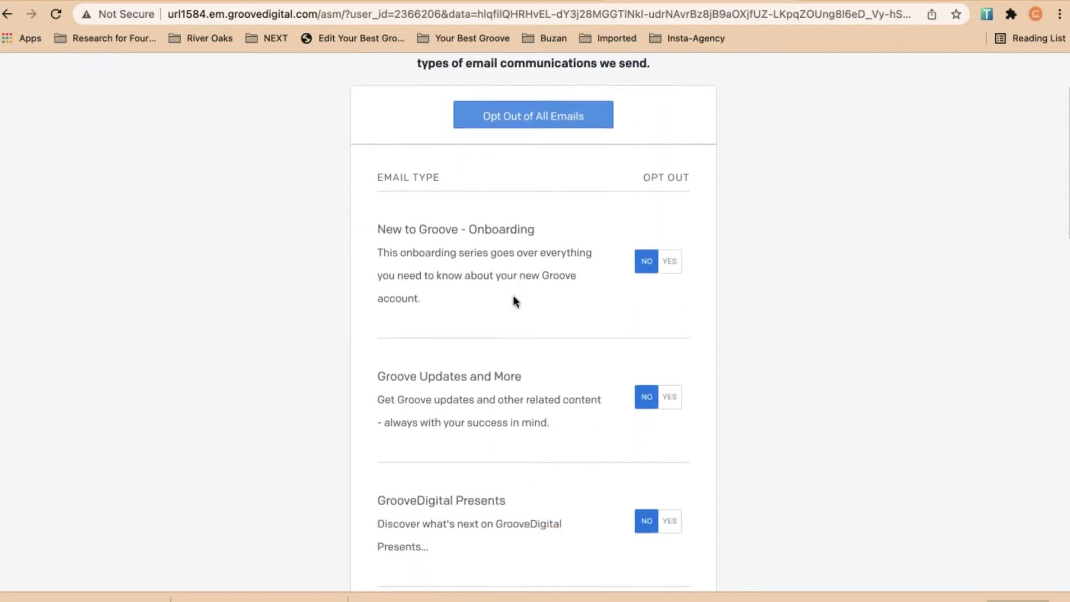
pyautogui.scroll(-10, 514, 295)
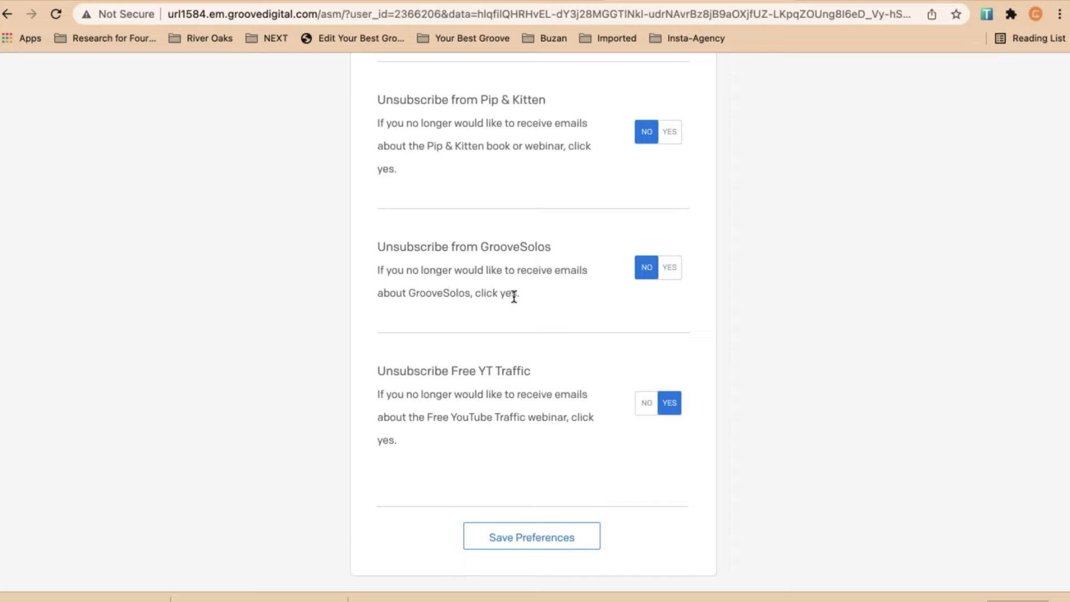
# Switch the Unsubscribe from GrooveSolos toggle to YES and review the preference list
pyautogui.scroll(-1, 538, 316)
pyautogui.scroll(1, 541, 317)
pyautogui.scroll(1, 541, 316)
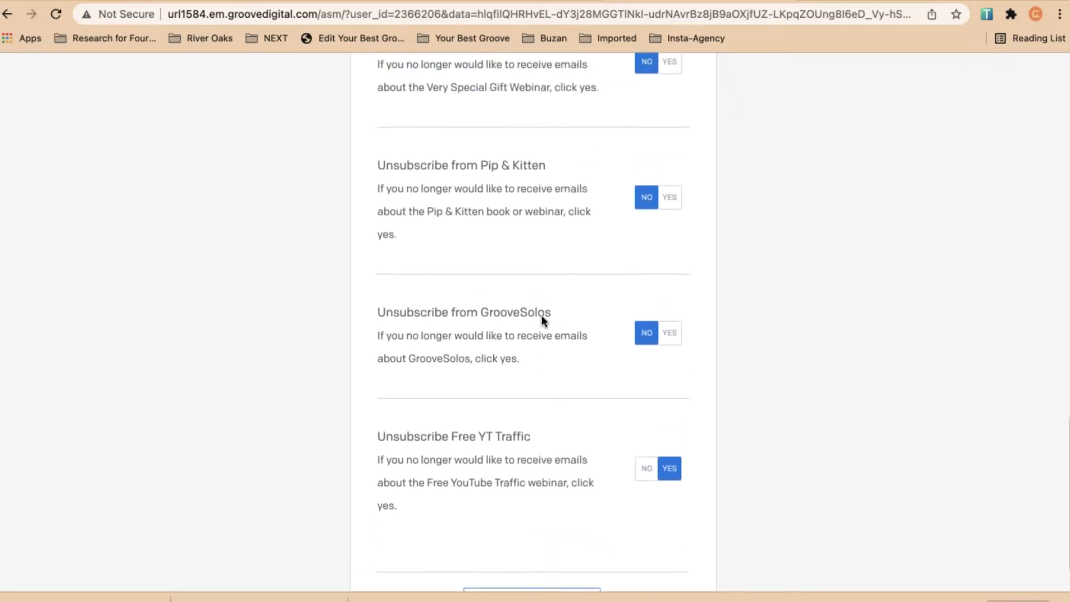
pyautogui.click(669, 338)
pyautogui.scroll(10, 563, 353)
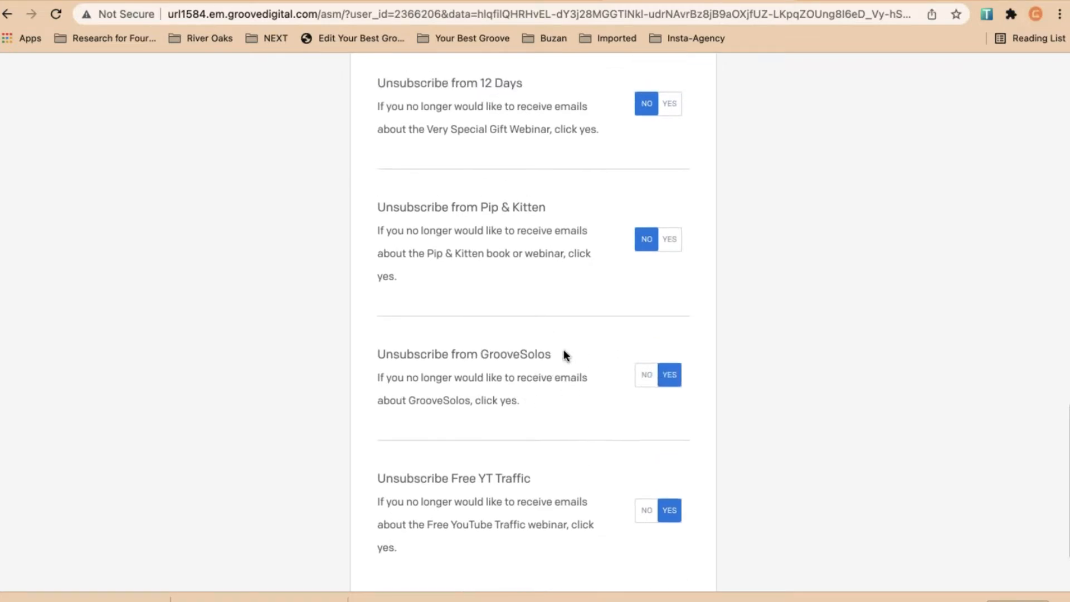
pyautogui.scroll(10, 563, 355)
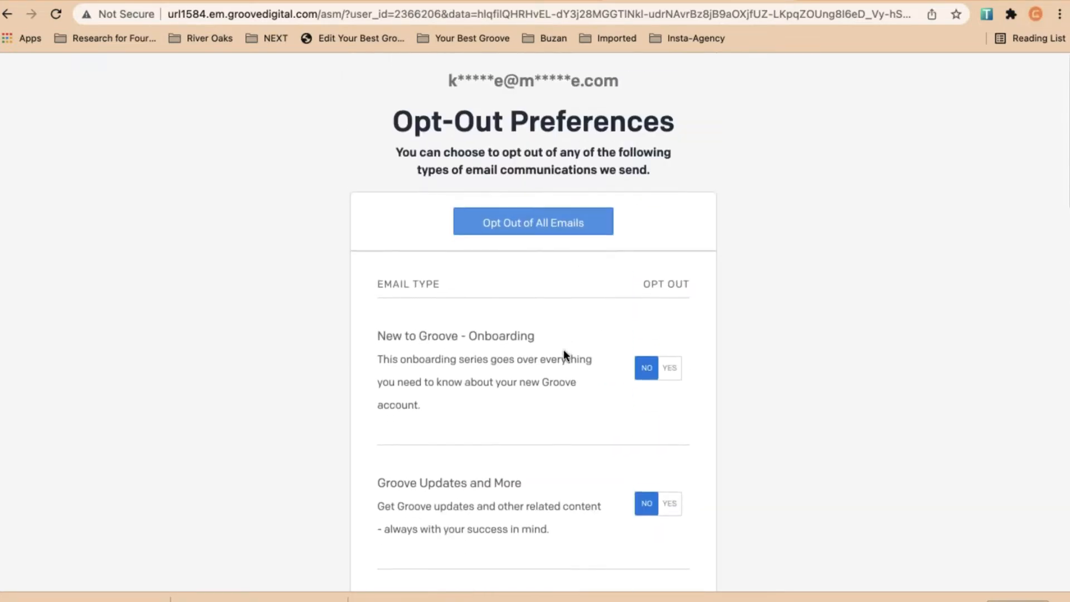
pyautogui.scroll(-2, 564, 355)
pyautogui.scroll(-15, 564, 355)
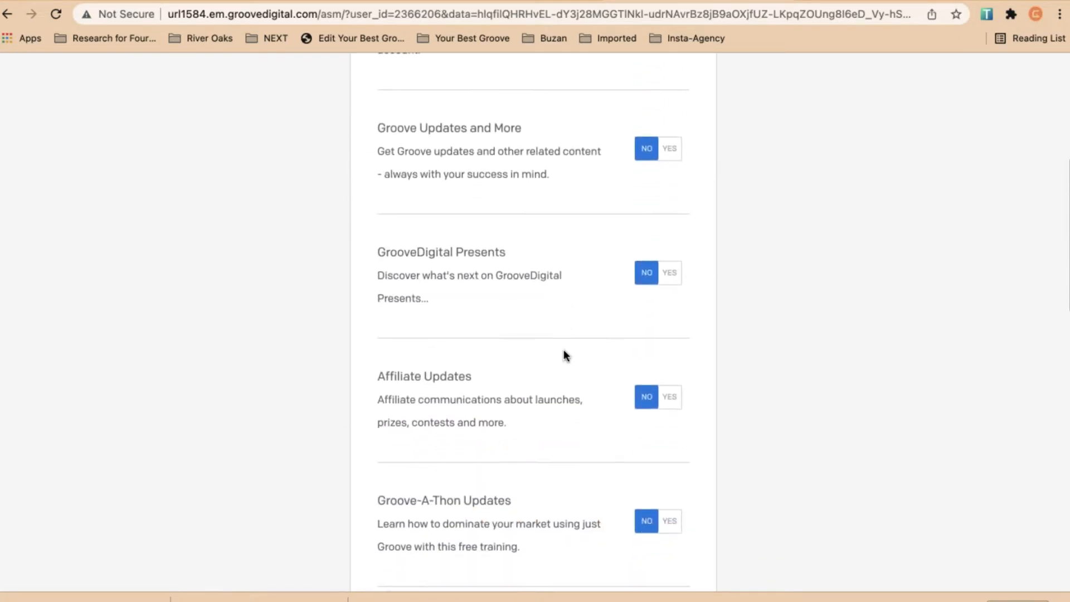
pyautogui.scroll(-6, 564, 350)
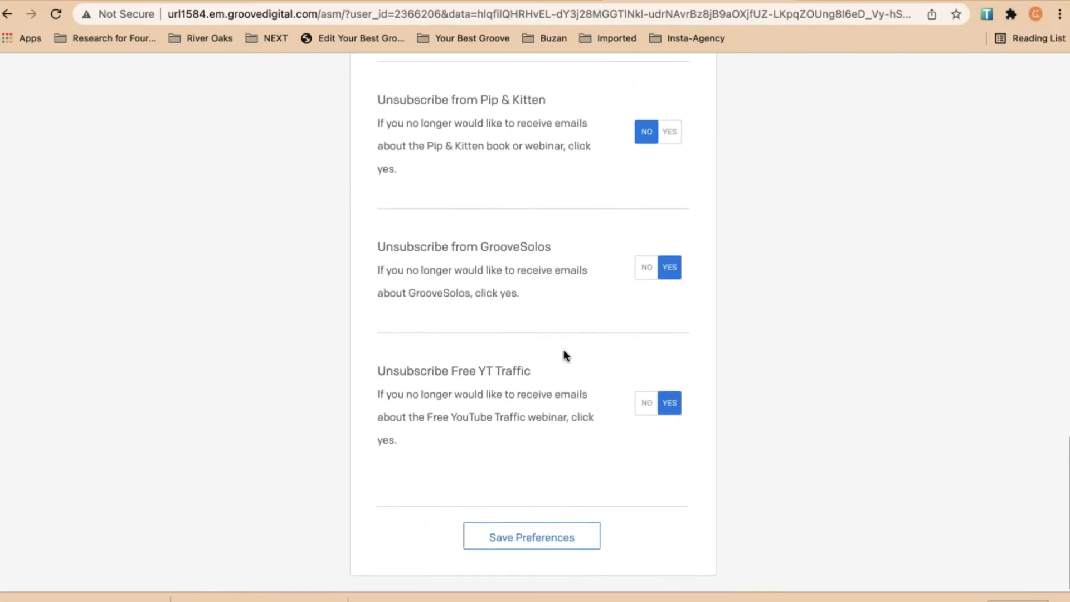
pyautogui.scroll(15, 543, 346)
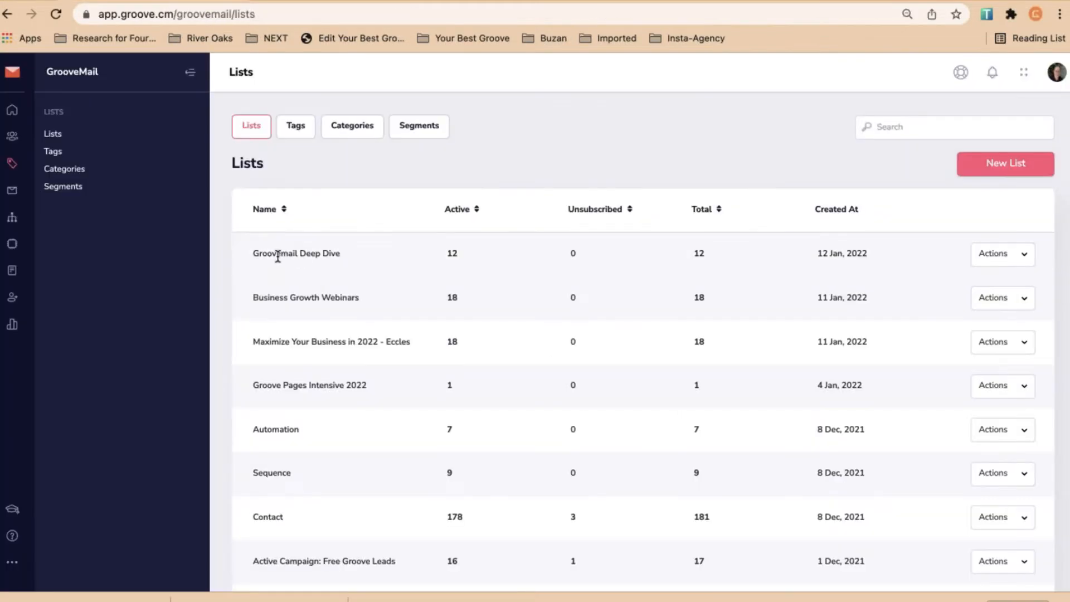
# Highlight the Groovemail Deep Dive list name, then go to the Broadcasts page
pyautogui.tripleClick(278, 257)
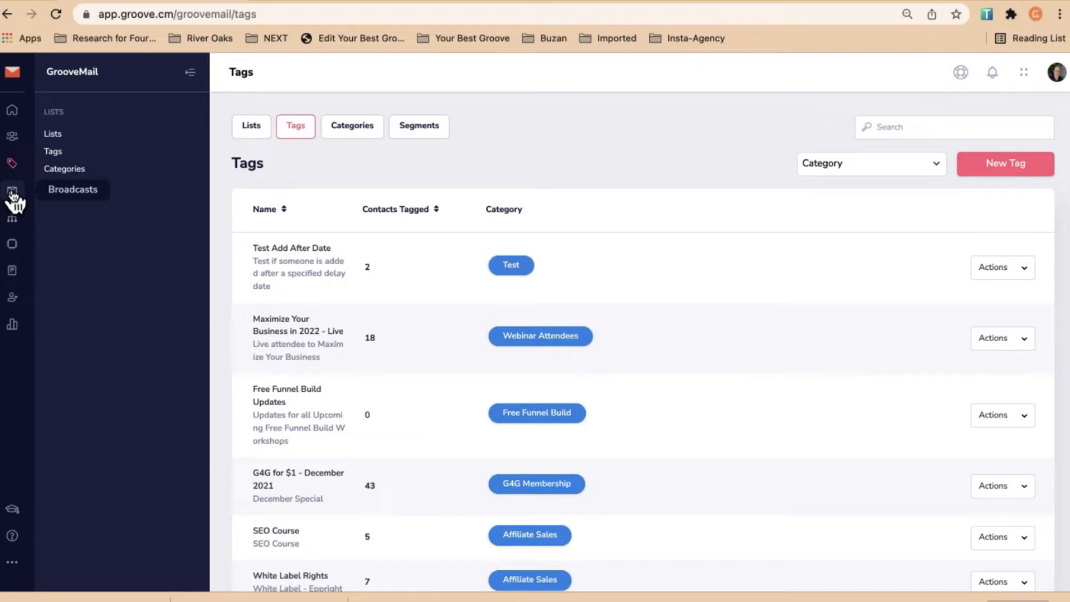
pyautogui.click(13, 192)
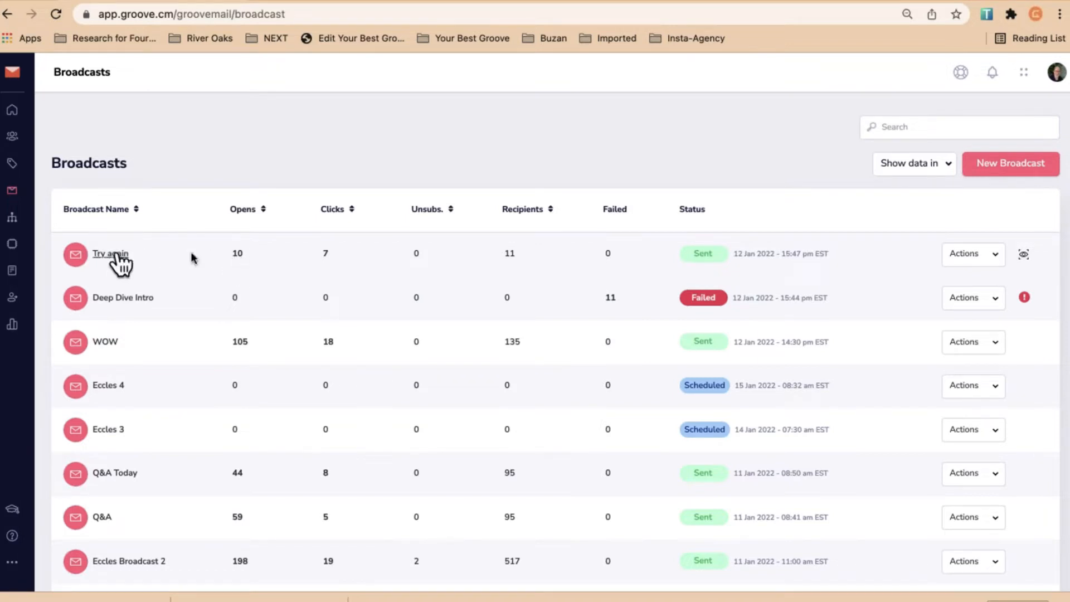
# Review who opened the Try again broadcast, including the second page of openers
pyautogui.click(242, 258)
pyautogui.scroll(-2, 356, 298)
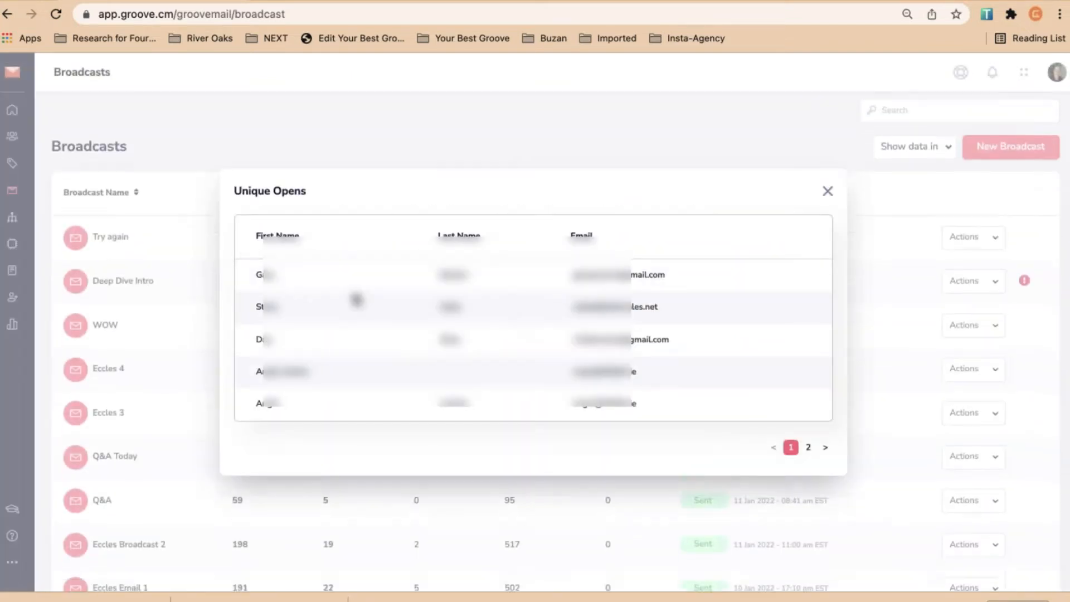
pyautogui.scroll(2, 356, 297)
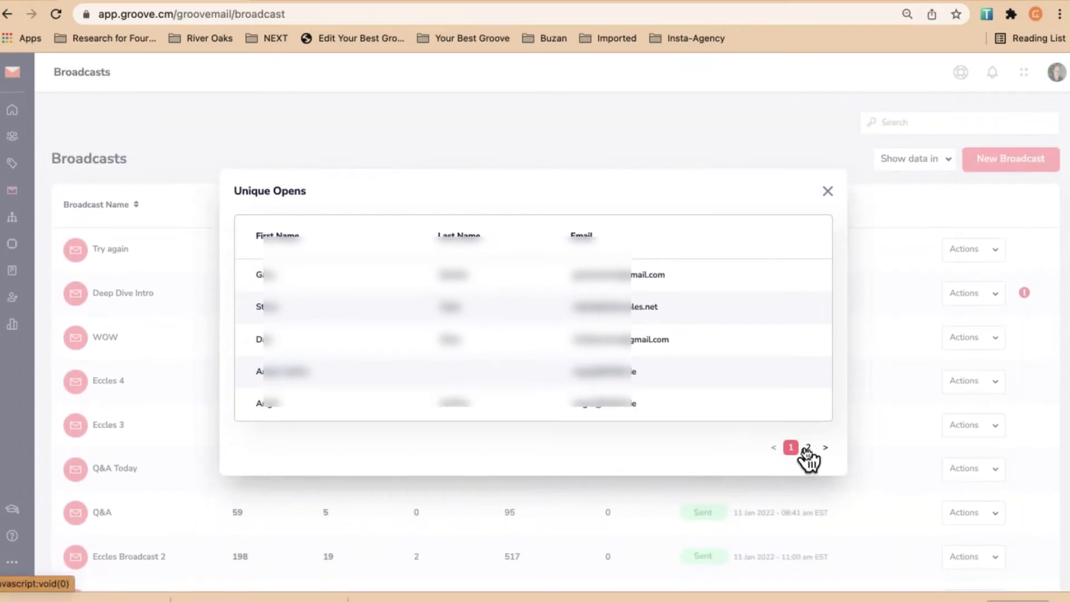
pyautogui.click(808, 448)
pyautogui.click(828, 192)
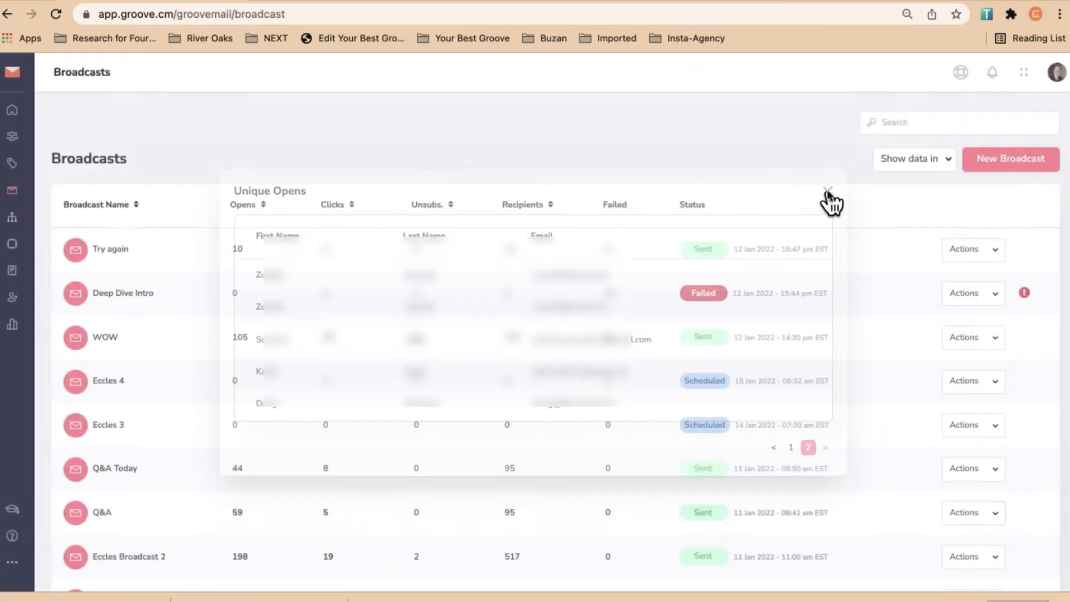
# Check the Try again broadcast's unique clicks report, then start a new broadcast
pyautogui.click(328, 251)
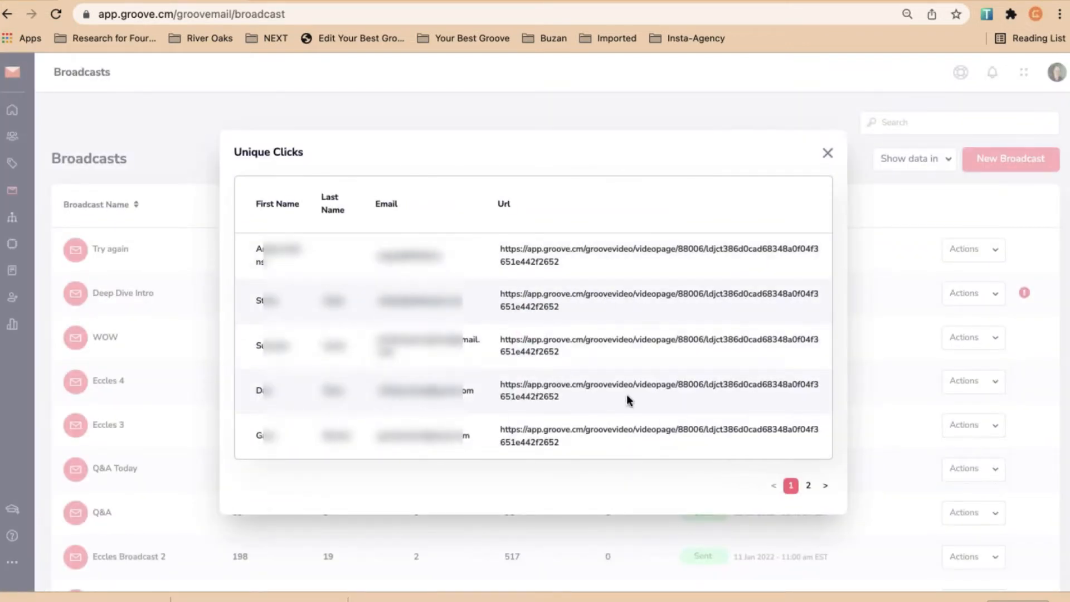
pyautogui.click(826, 154)
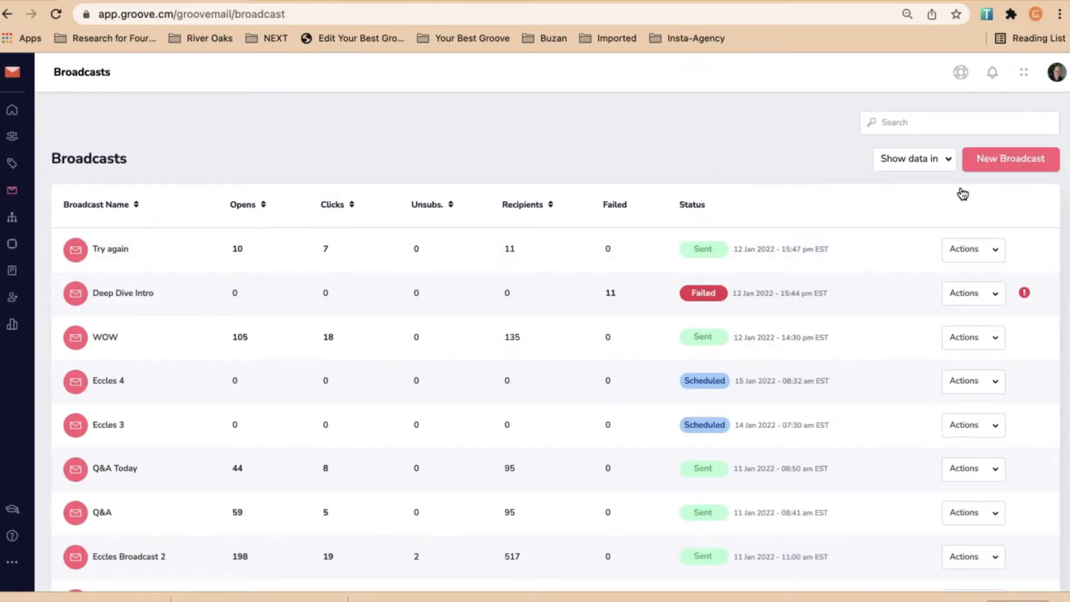
pyautogui.click(1016, 164)
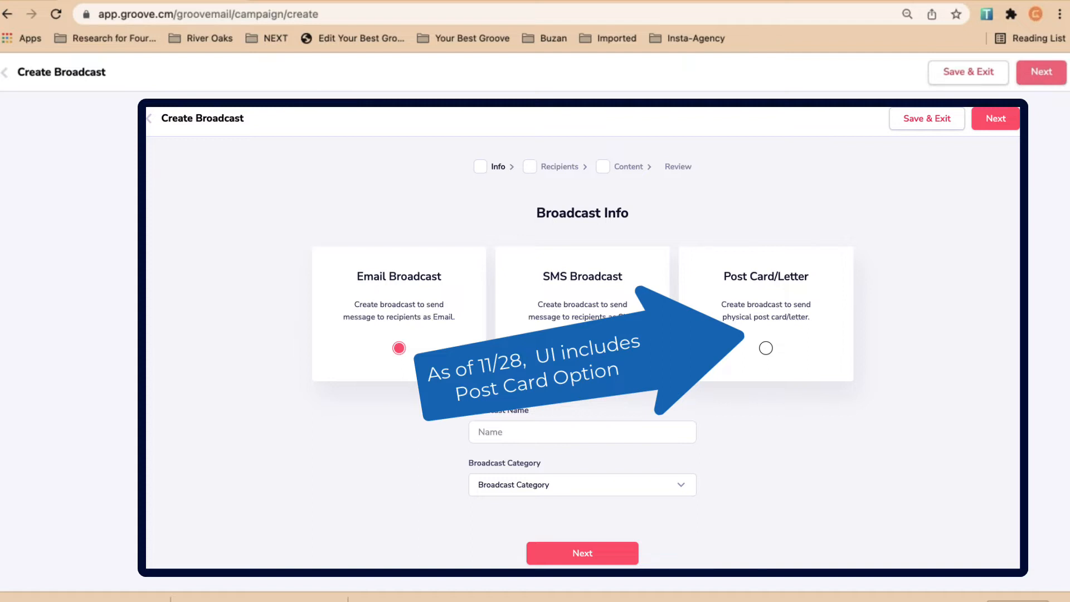
# Name the broadcast 'Example for Deep Dive' and keep Belong to Segment as the recipient condition
pyautogui.write('p Dive')
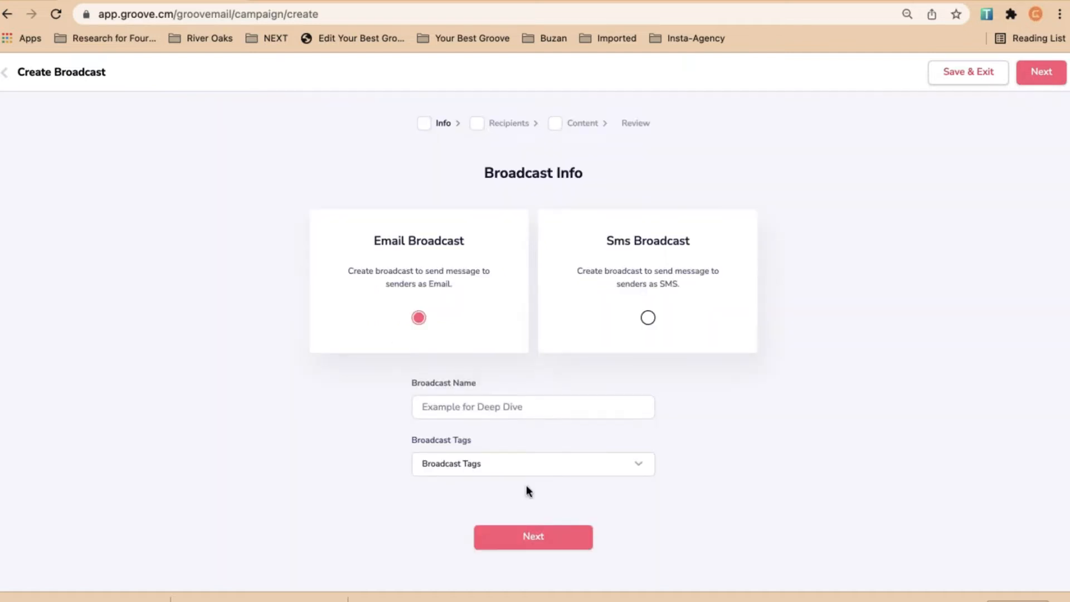
pyautogui.click(548, 536)
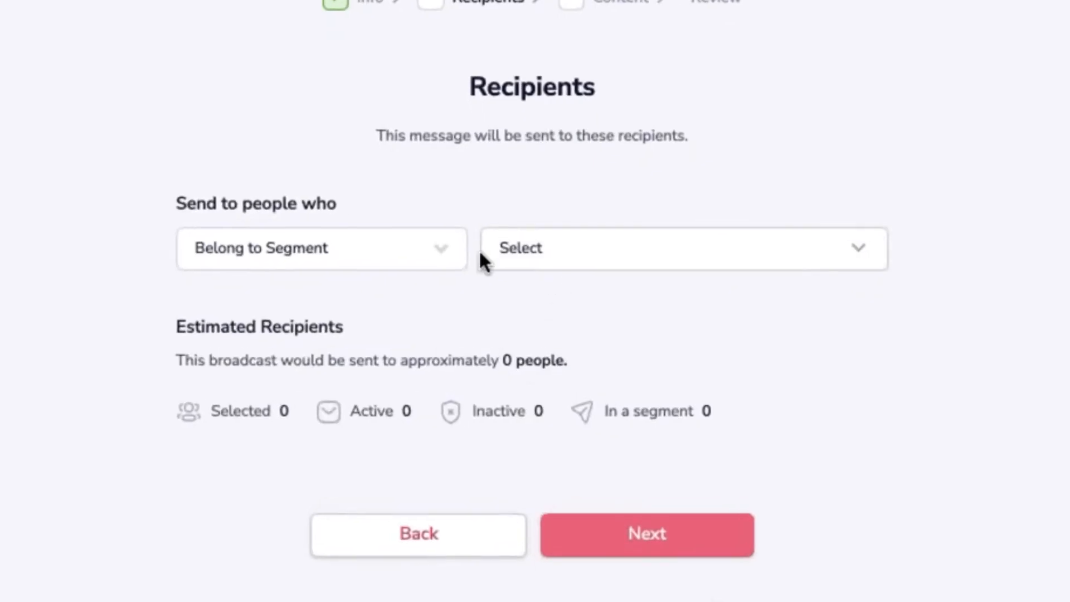
pyautogui.click(440, 258)
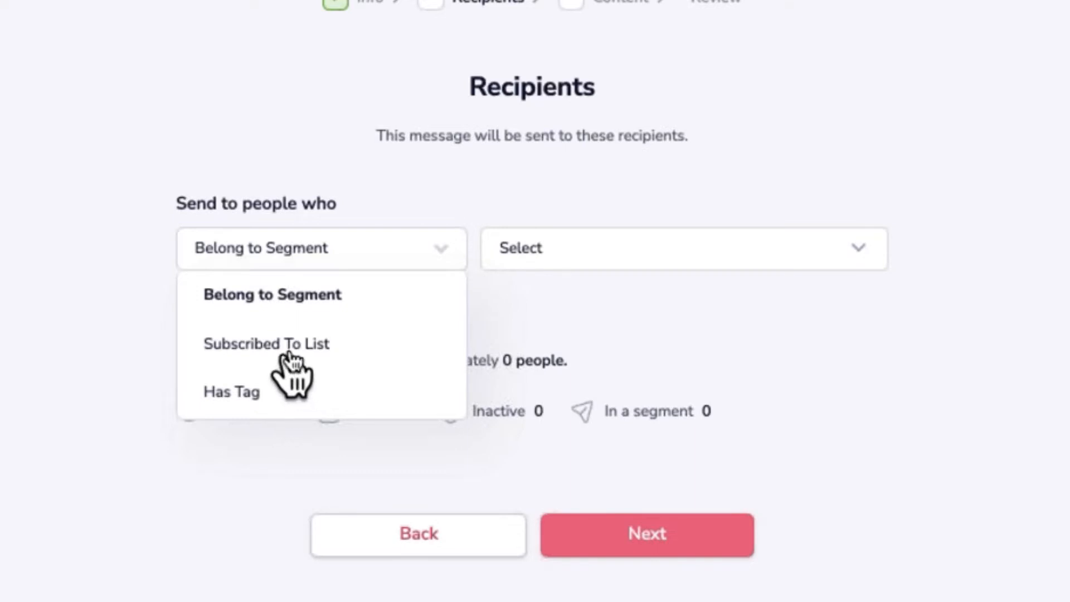
pyautogui.click(301, 304)
# Replace the Eccles Not Bought Yet segment with General Marketing List
pyautogui.click(622, 252)
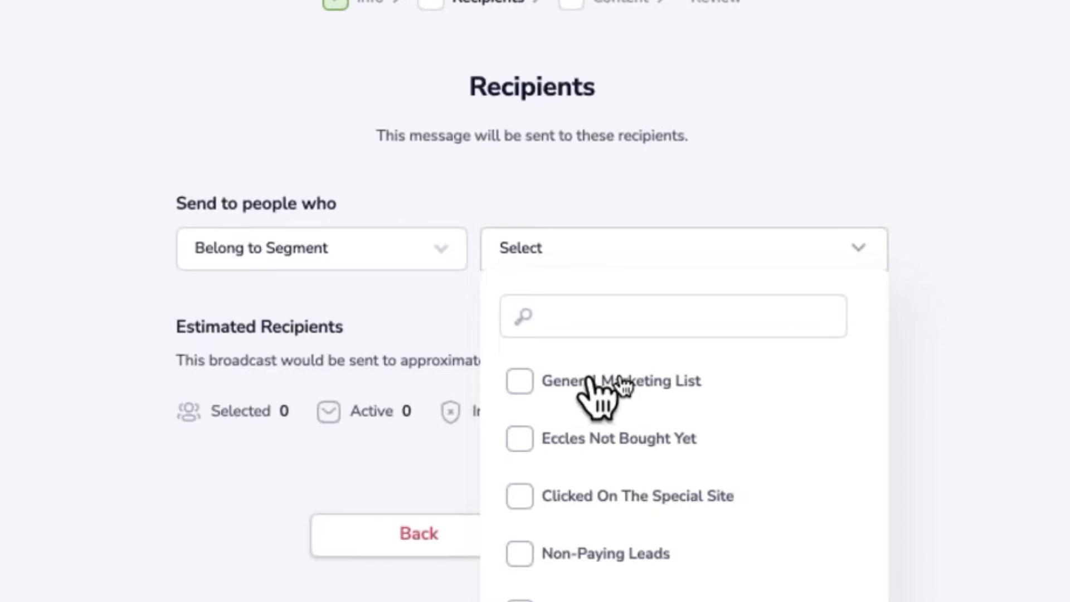
pyautogui.click(682, 252)
pyautogui.click(682, 252)
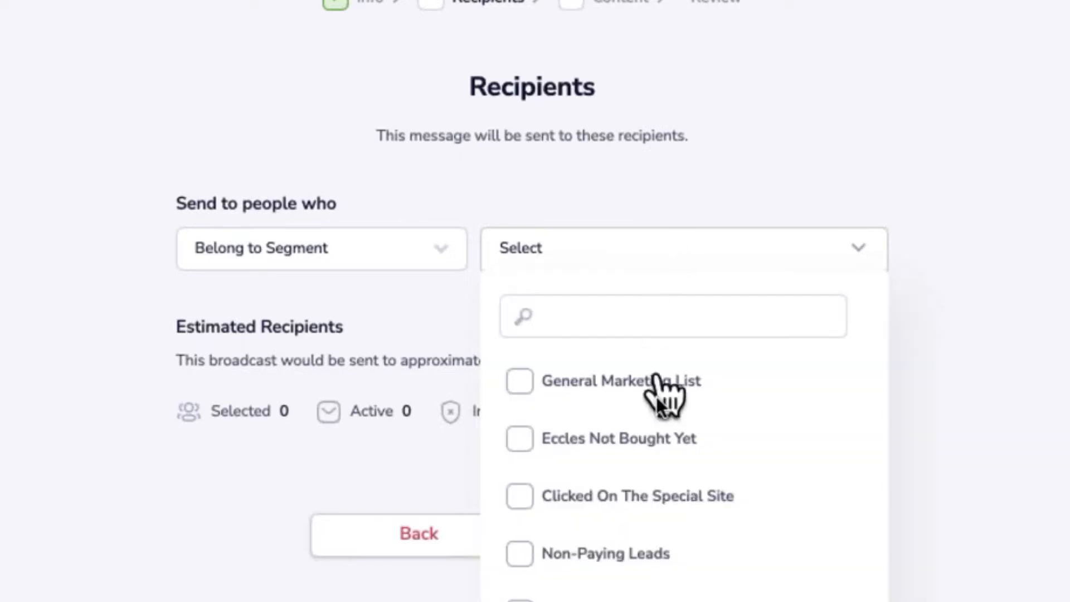
pyautogui.click(626, 442)
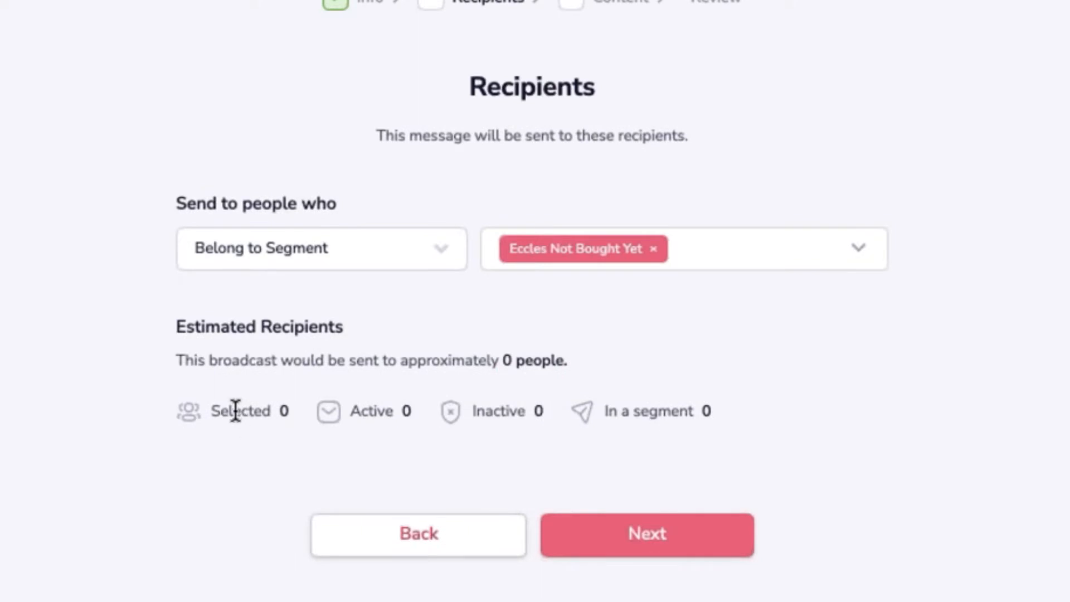
pyautogui.click(653, 248)
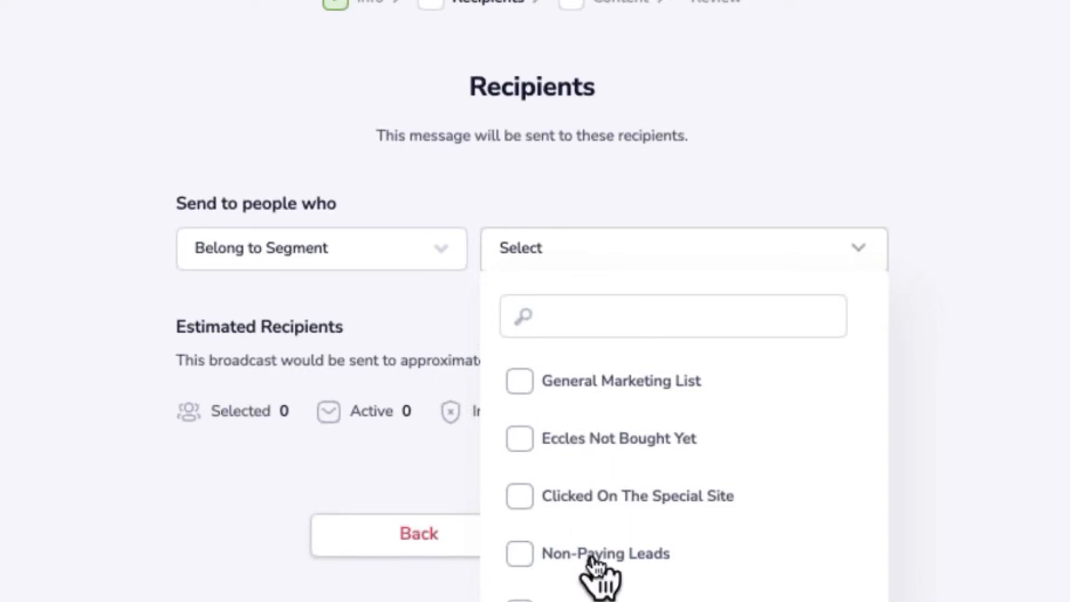
pyautogui.click(584, 382)
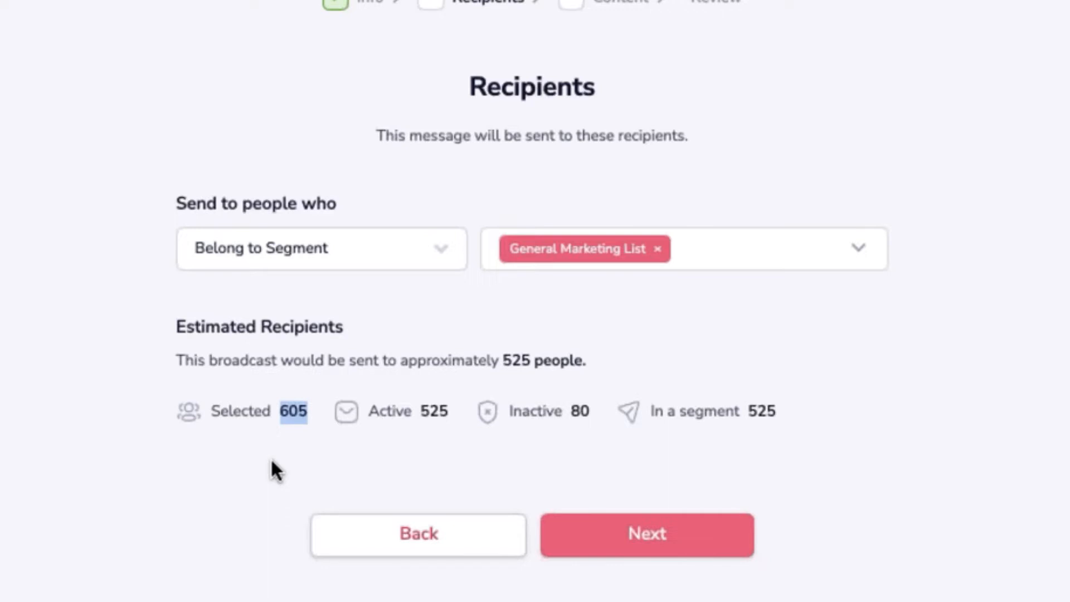
# Highlight the 525 active recipients and the 525 people in the segment
pyautogui.doubleClick(433, 413)
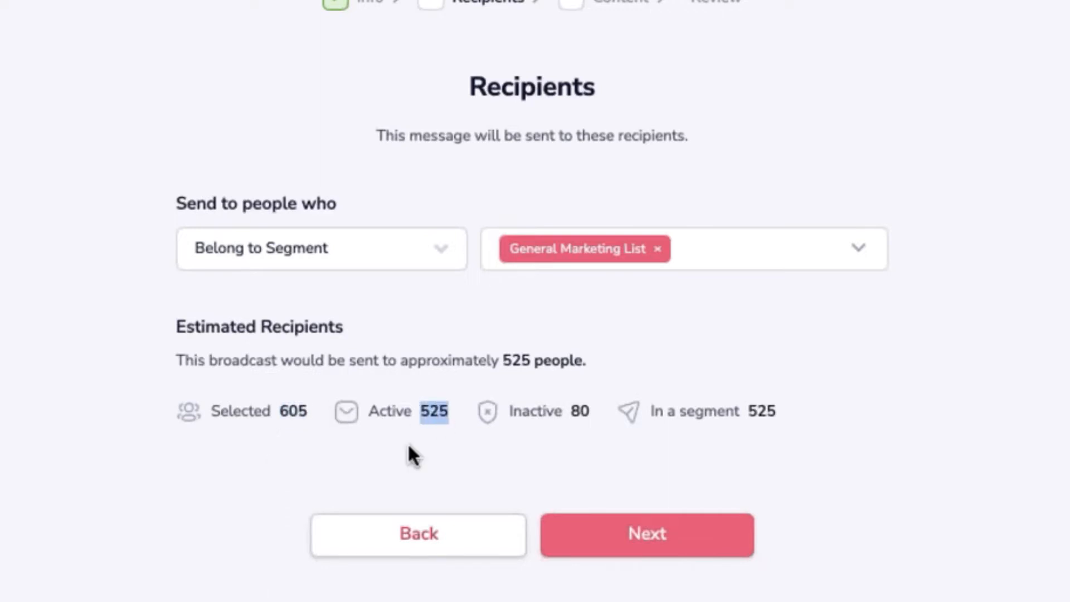
pyautogui.click(445, 449)
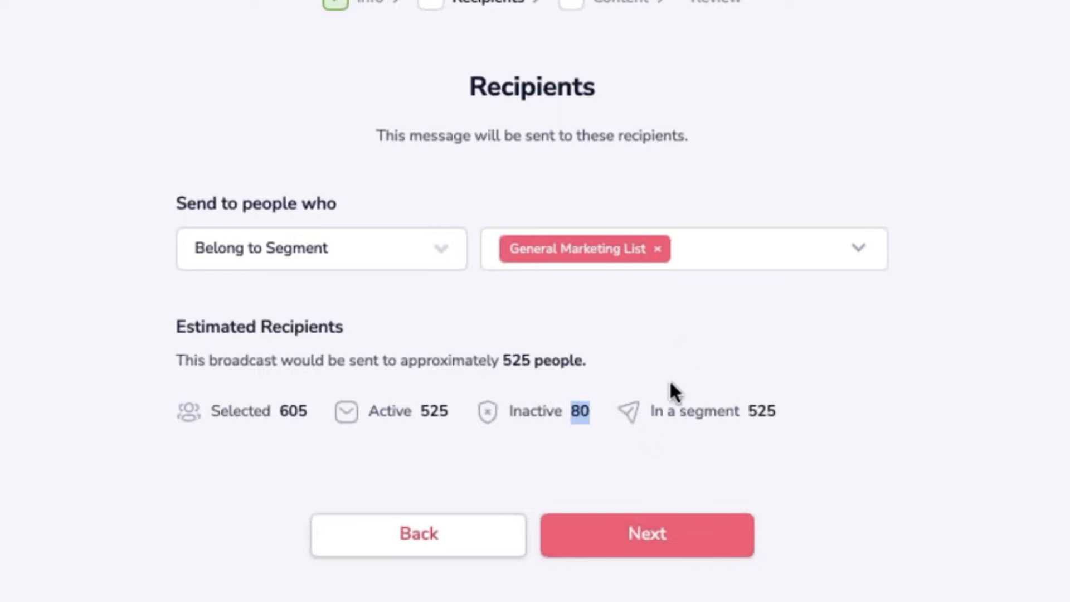
pyautogui.doubleClick(764, 411)
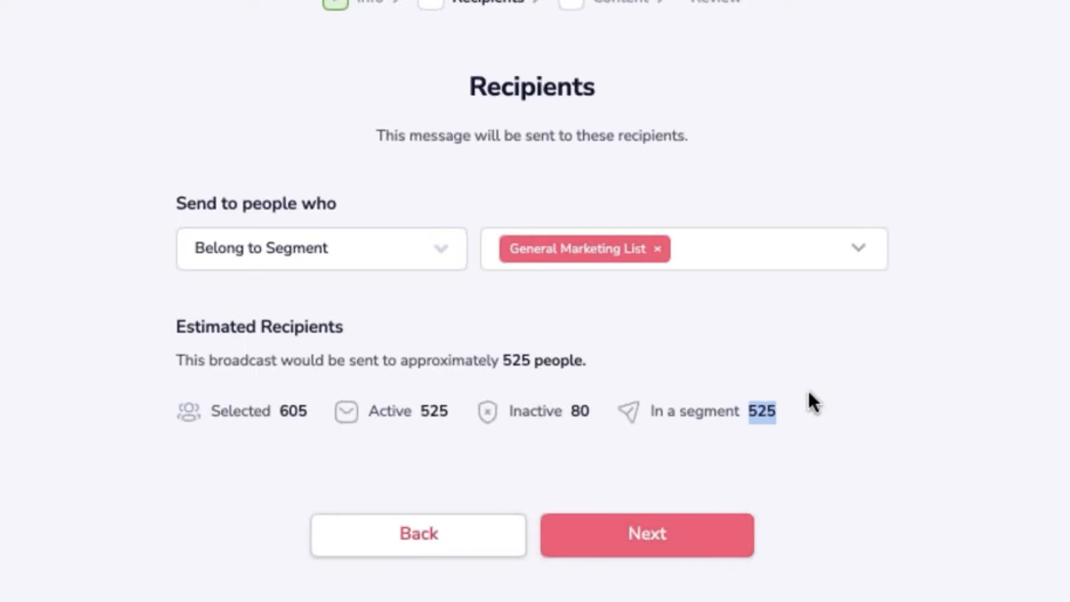
pyautogui.click(766, 411)
pyautogui.click(449, 245)
# Target Subscribed To List Groovemail Deep Dive, noting 12 selected, 11 active, 1 inactive contacts
pyautogui.click(287, 342)
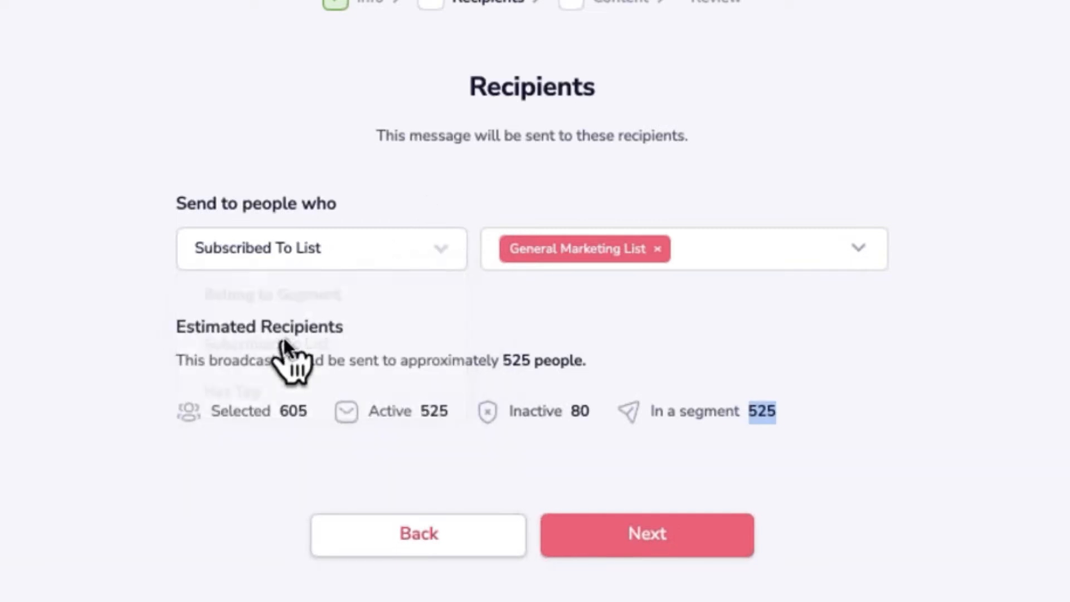
pyautogui.click(659, 249)
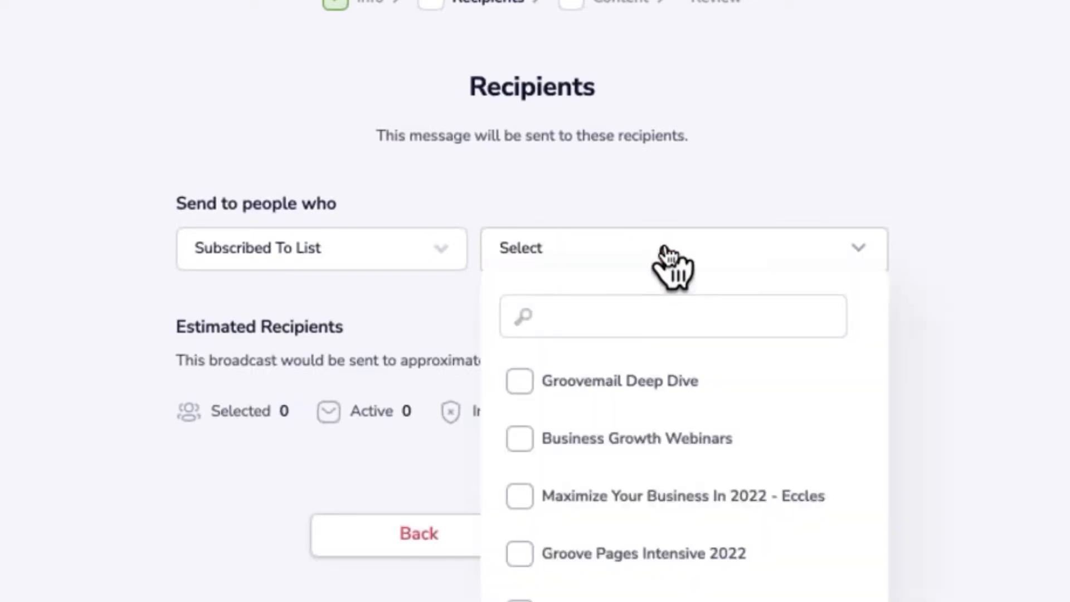
pyautogui.click(577, 381)
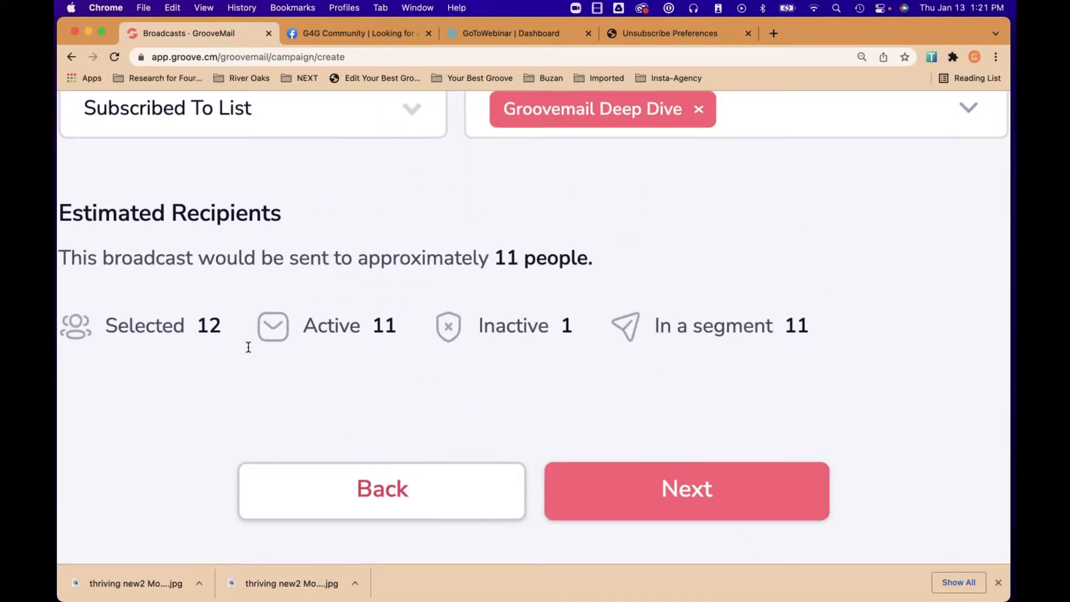
pyautogui.moveTo(199, 326); pyautogui.dragTo(217, 325)
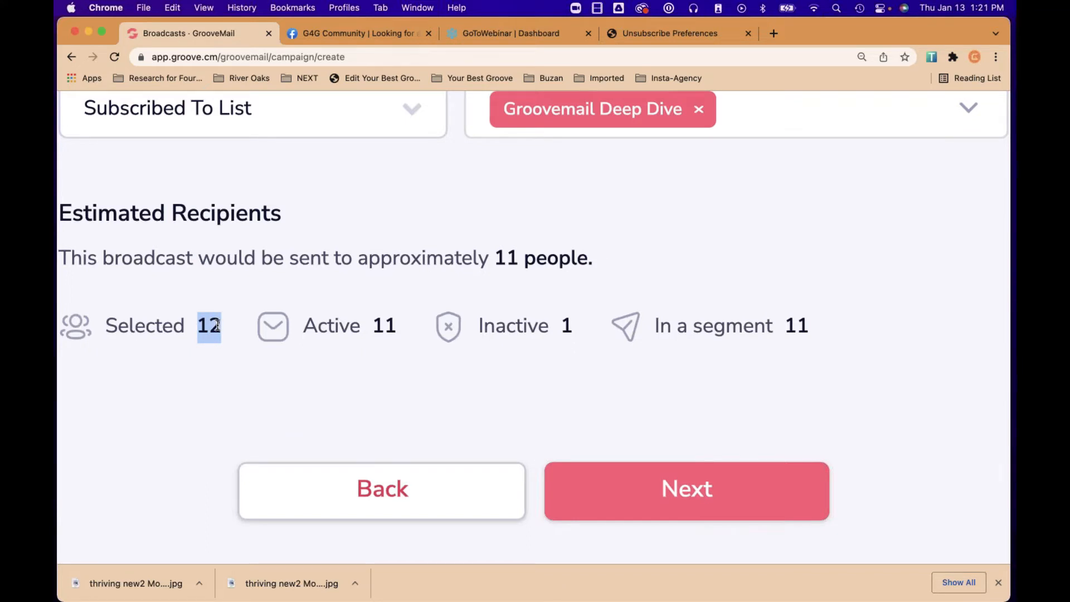
pyautogui.moveTo(375, 327); pyautogui.dragTo(397, 330)
pyautogui.moveTo(559, 328); pyautogui.dragTo(567, 325)
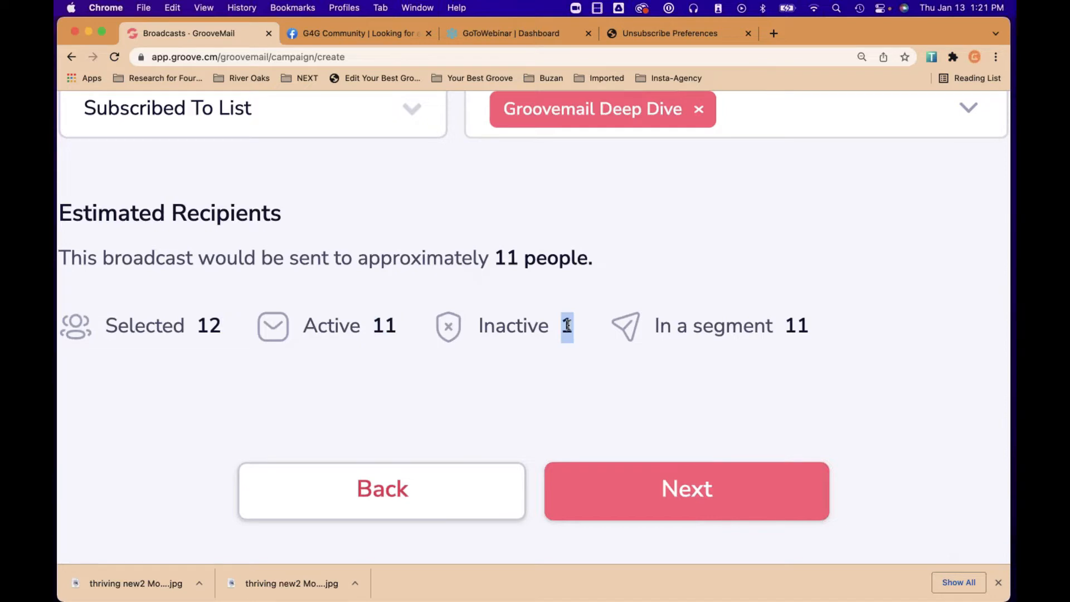
pyautogui.click(634, 277)
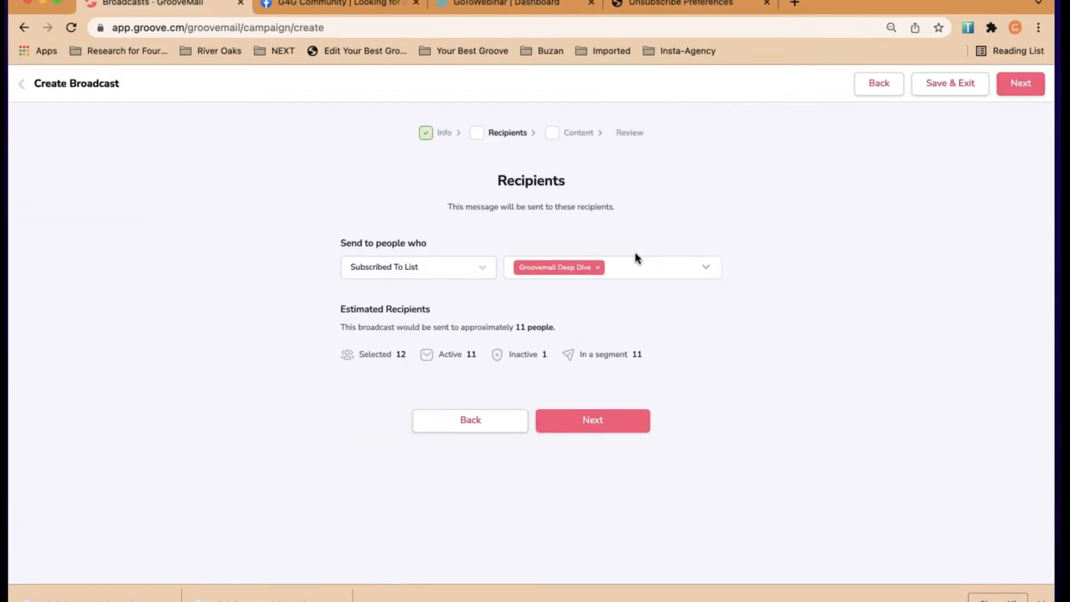
# Keep the primary sender and enter the subject 'Testing During the Broadcast'
pyautogui.click(597, 421)
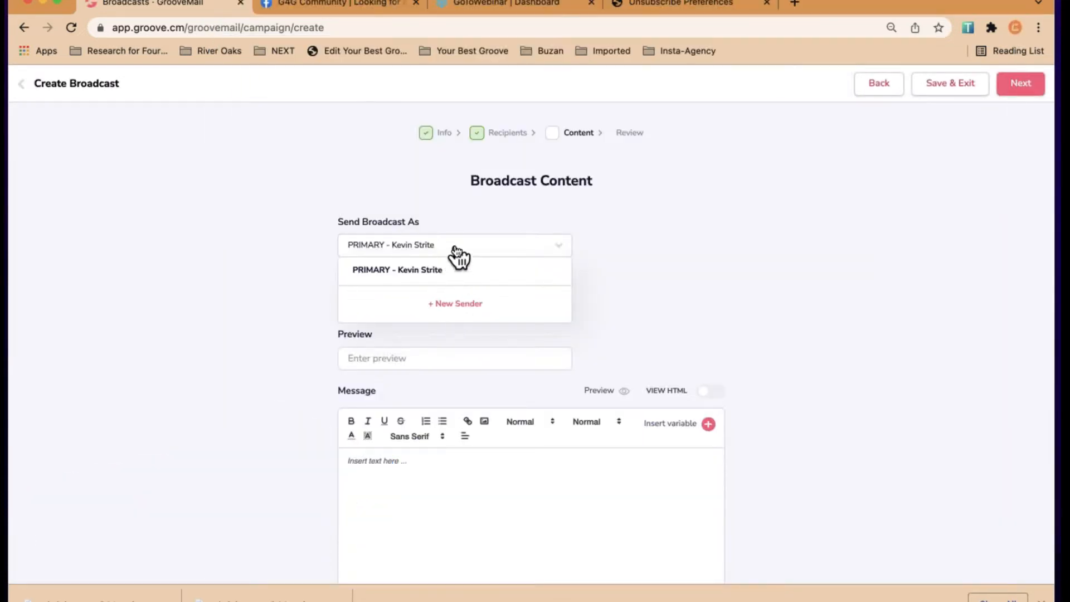
pyautogui.click(457, 251)
pyautogui.click(422, 301)
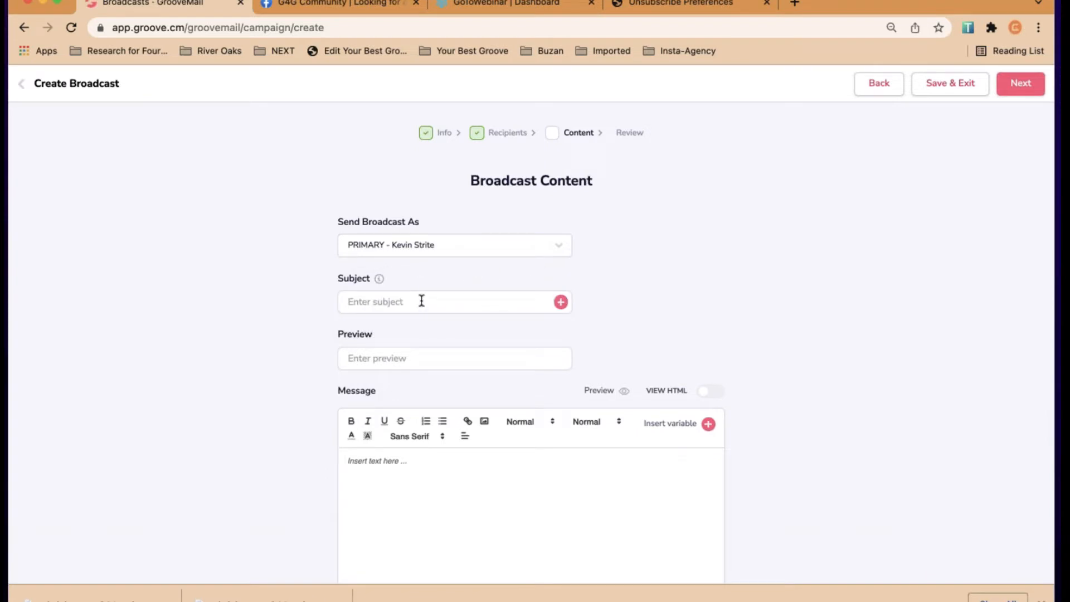
pyautogui.write('Testing During the Broadcast')
# Write the body 'Hey {first_name}', 'Glad You Signed Up' and paste the GoToWebinar join link
pyautogui.click(386, 466)
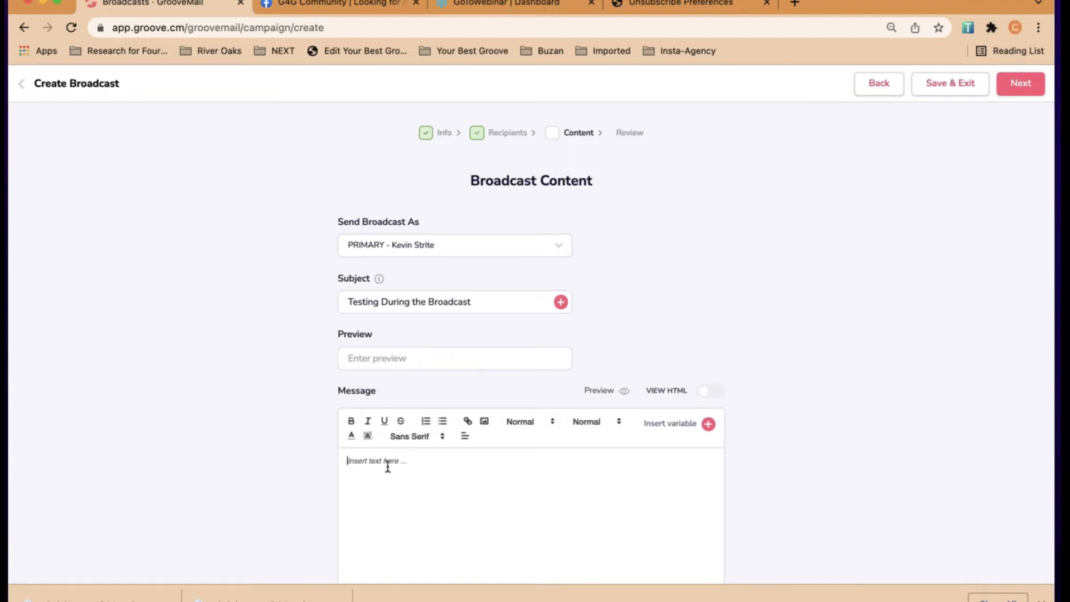
pyautogui.scroll(-3, 387, 467)
pyautogui.write('Hey')
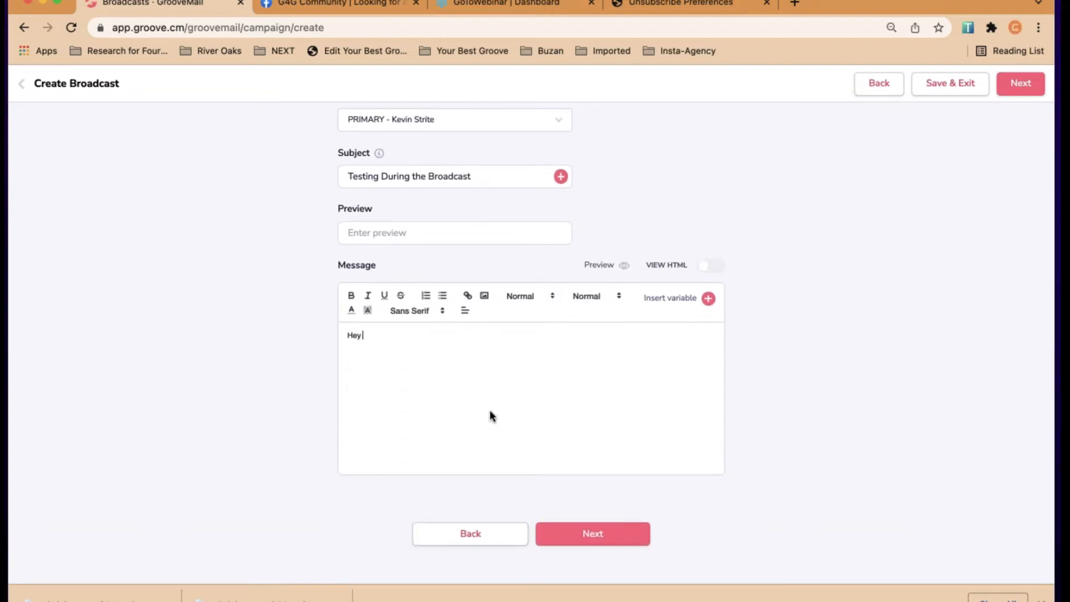
pyautogui.click(708, 299)
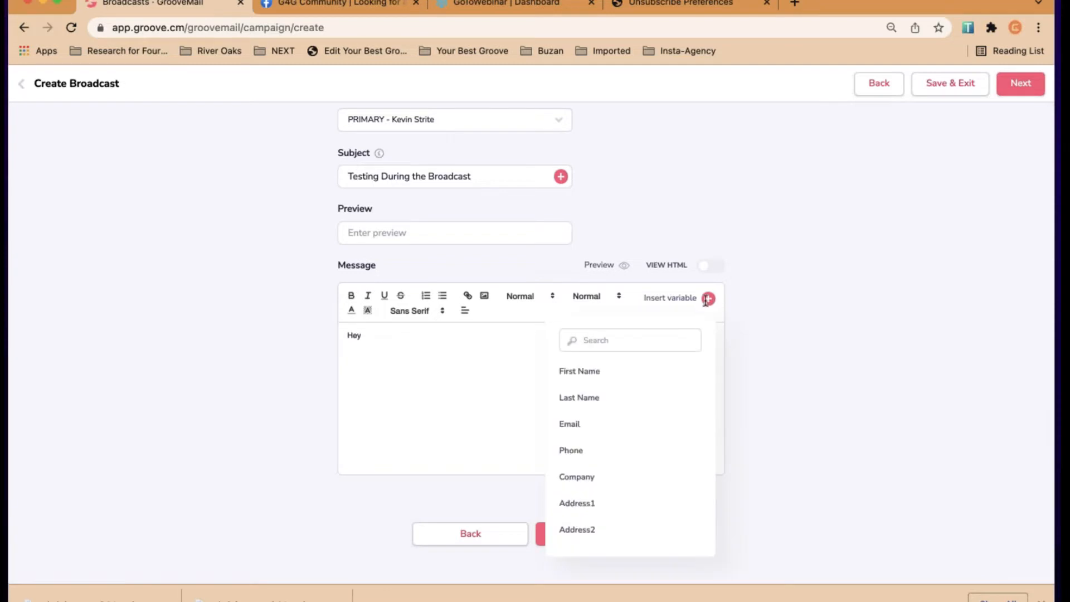
pyautogui.click(597, 375)
pyautogui.write('G')
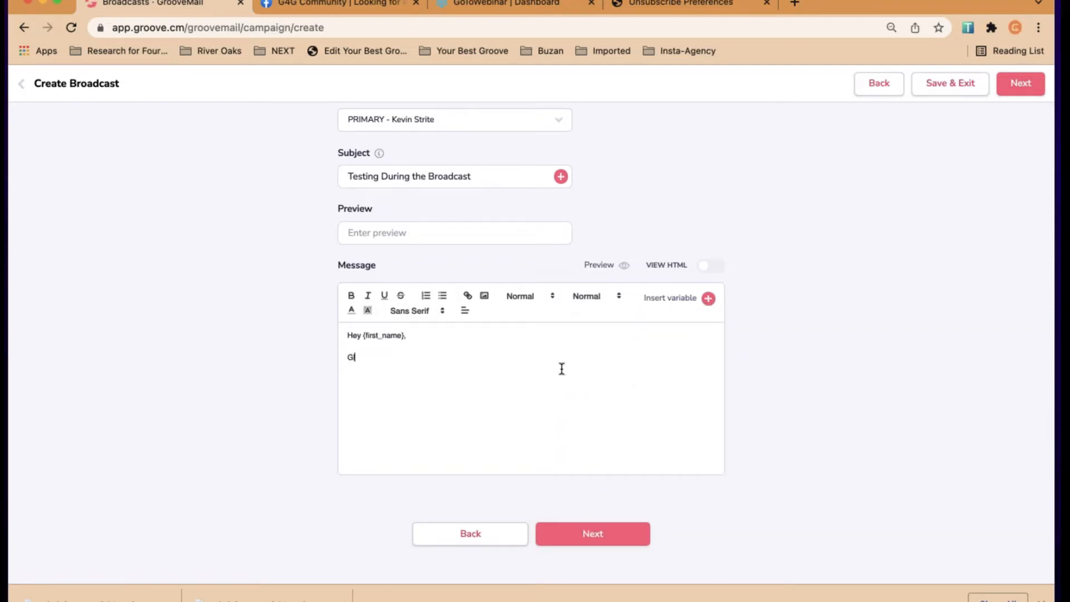
pyautogui.write('lad You Signed Up')
pyautogui.press('cmd+v')
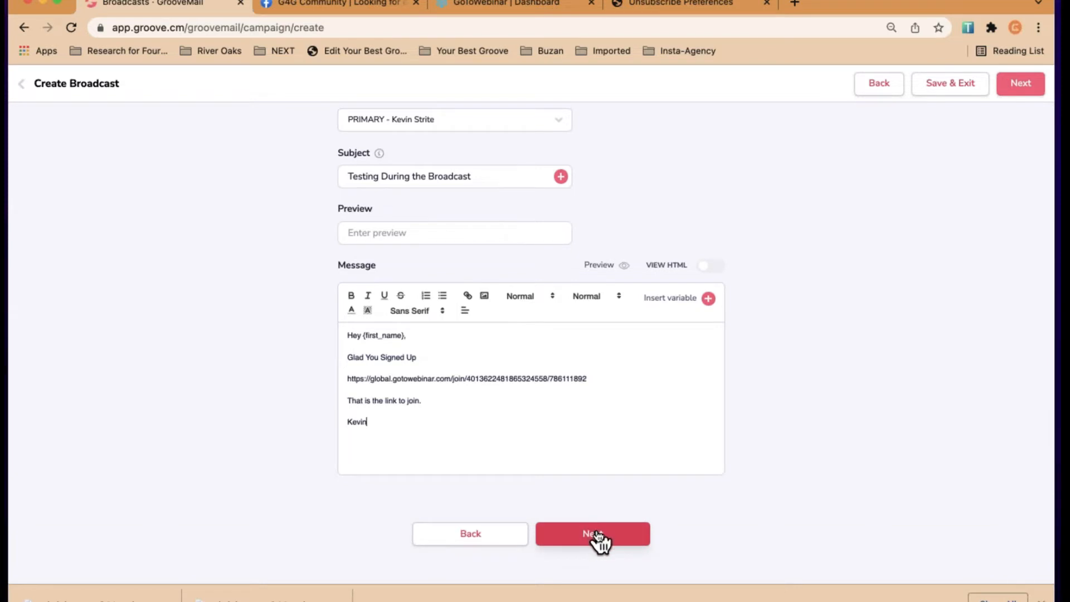
# On the Review step, choose Send now and send the Example for Deep Dive broadcast
pyautogui.click(595, 533)
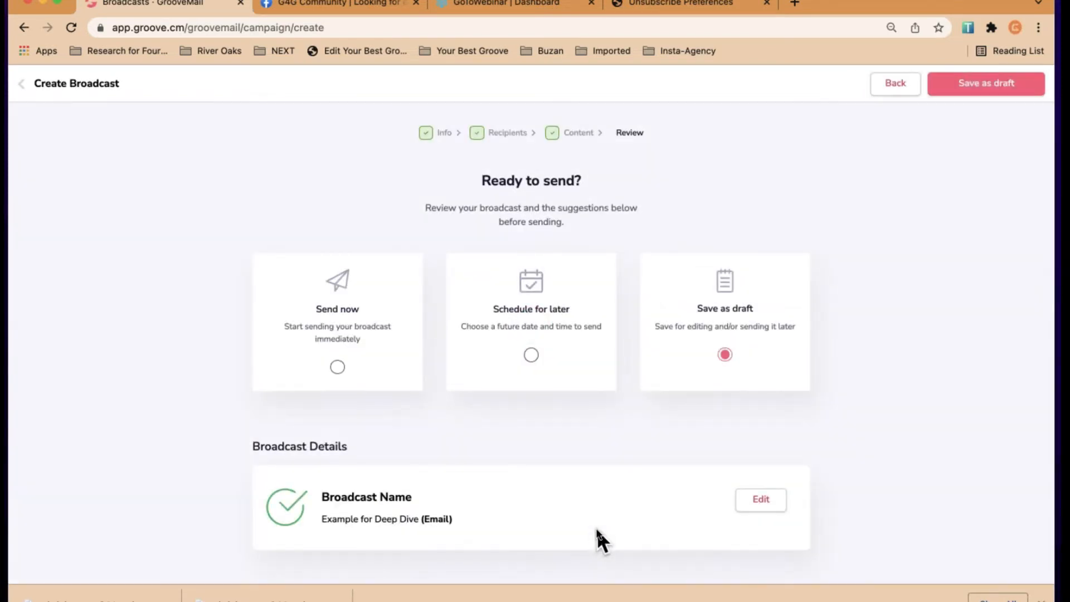
pyautogui.scroll(-3, 465, 412)
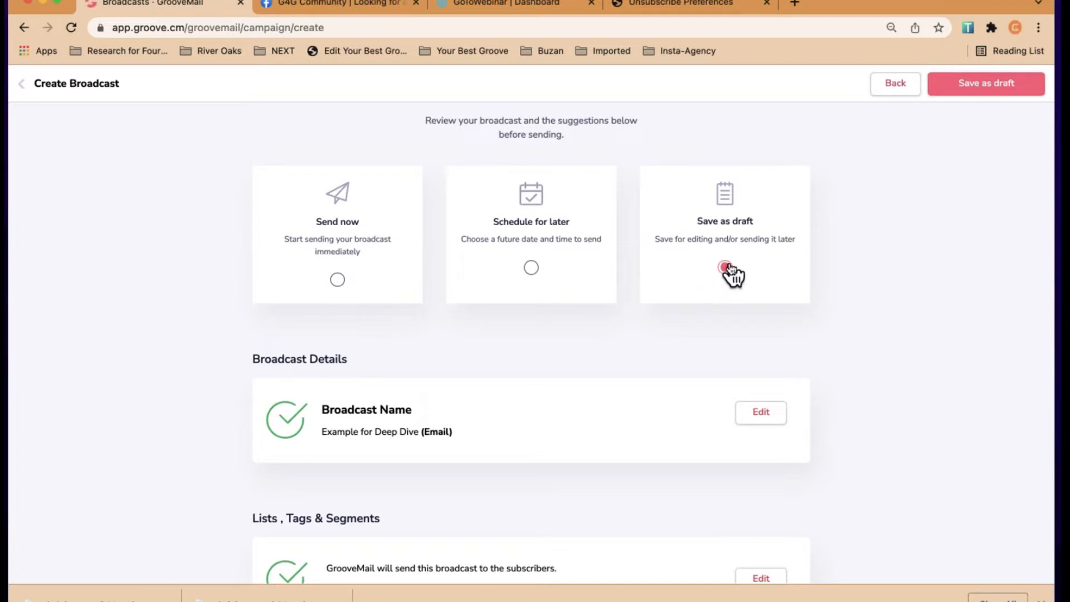
pyautogui.click(338, 280)
pyautogui.scroll(-10, 460, 317)
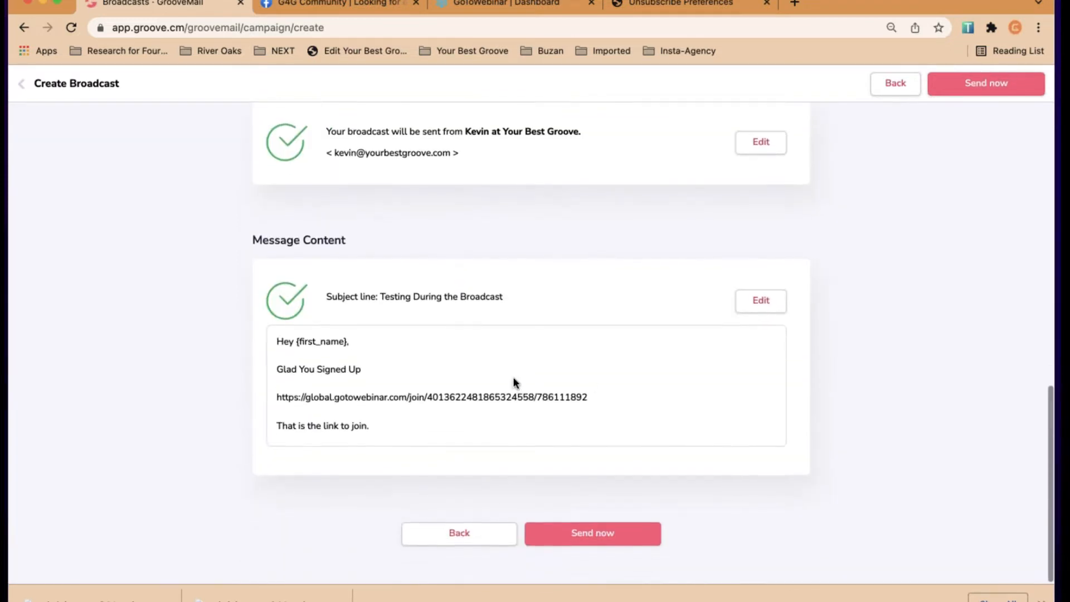
pyautogui.click(617, 533)
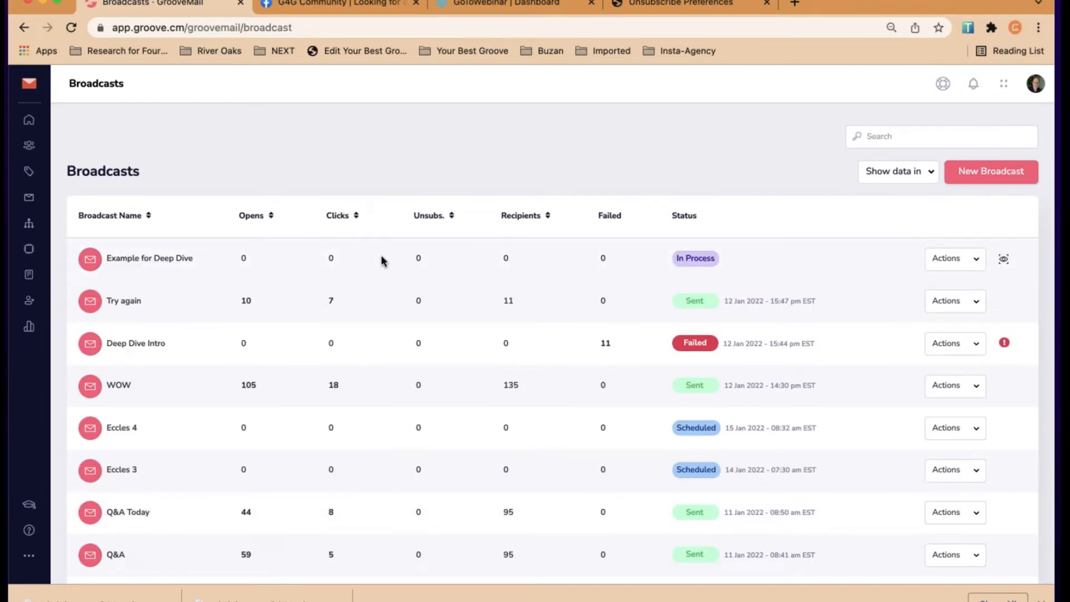
# Reload the Broadcasts page and check that Example for Deep Dive shows 11 recipients, In Process
pyautogui.click(71, 28)
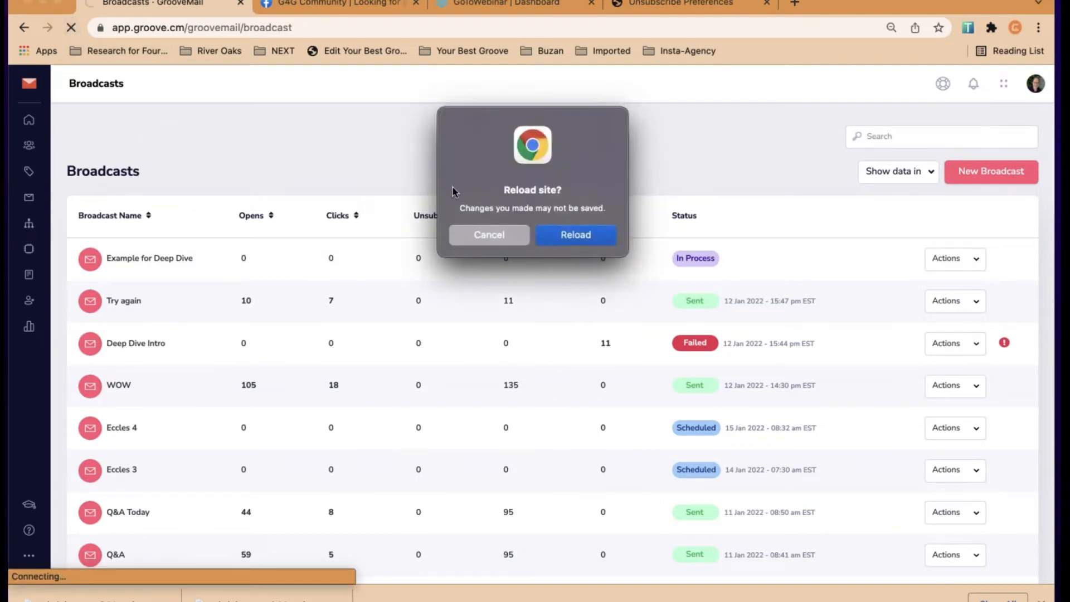
pyautogui.click(566, 234)
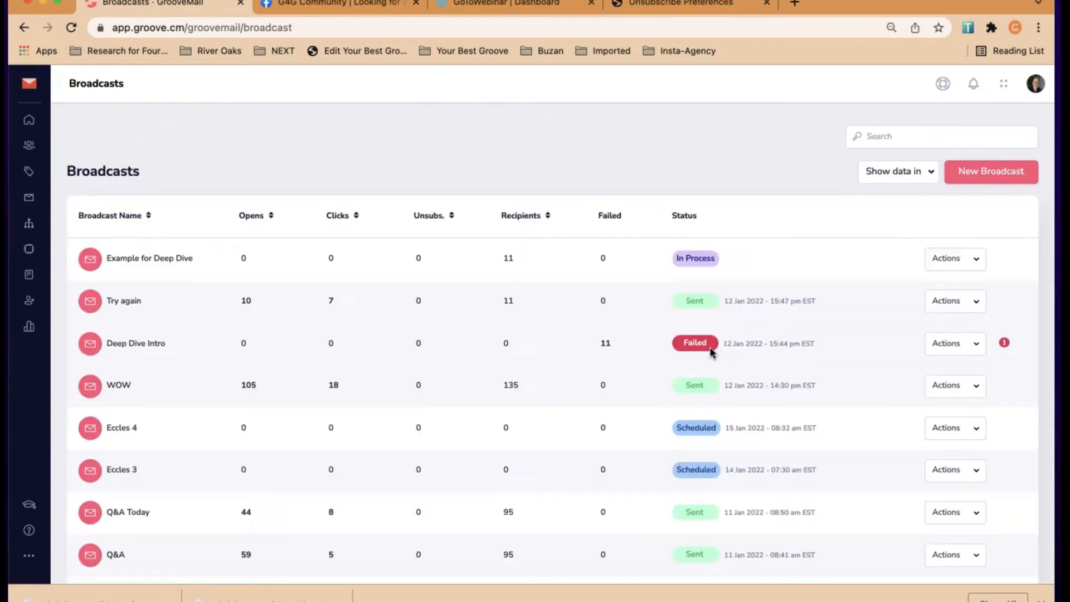
pyautogui.doubleClick(506, 257)
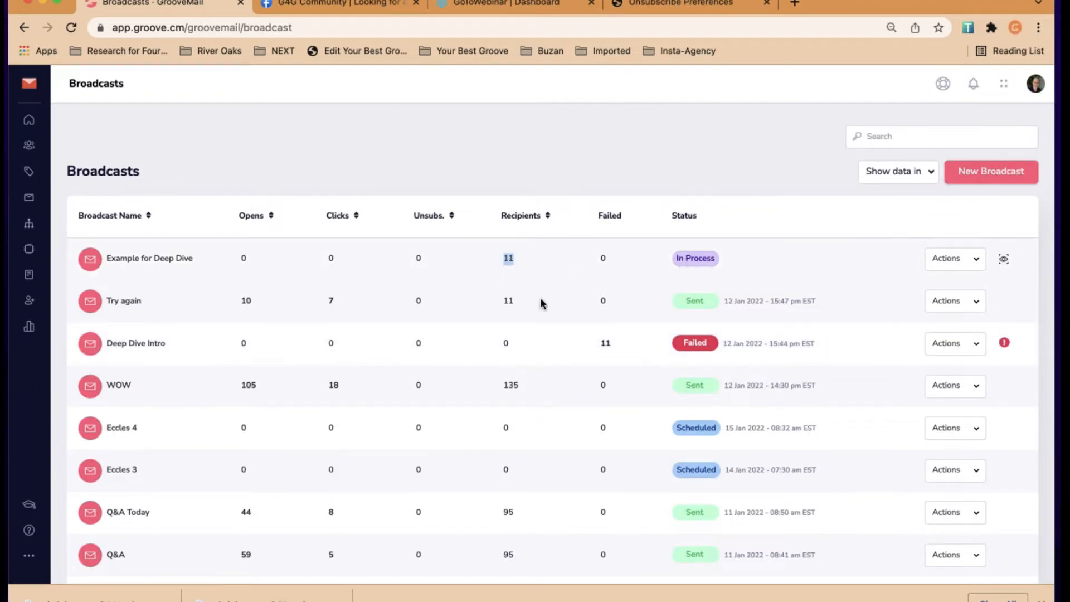
pyautogui.click(245, 256)
pyautogui.scroll(-2, 301, 277)
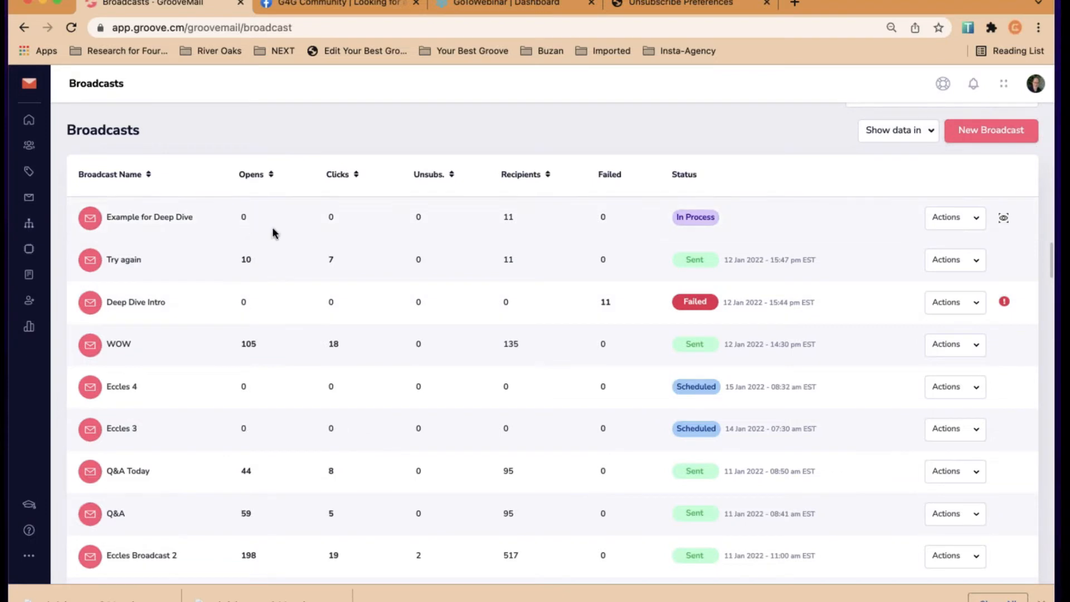
pyautogui.scroll(2, 276, 235)
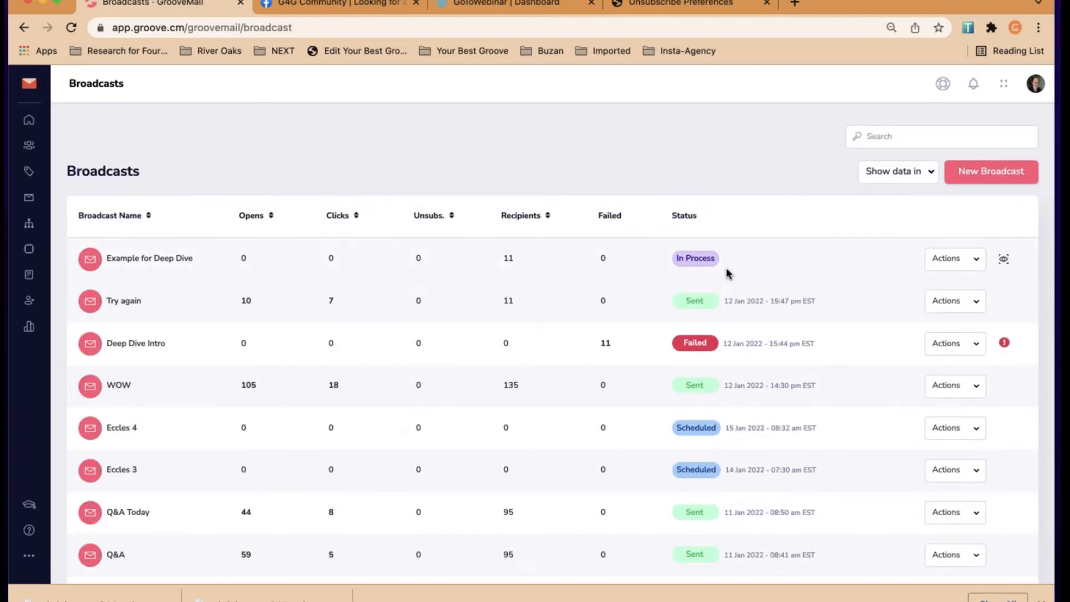
# Review the Example for Deep Dive broadcast's details and message, then go back to the Broadcasts list
pyautogui.click(1011, 260)
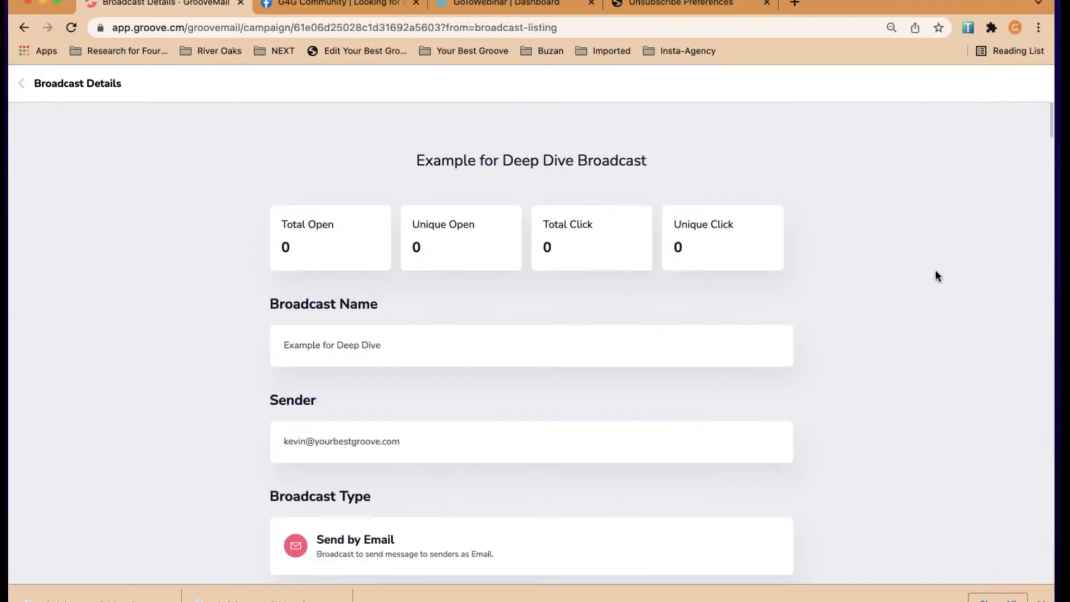
pyautogui.scroll(-5, 843, 339)
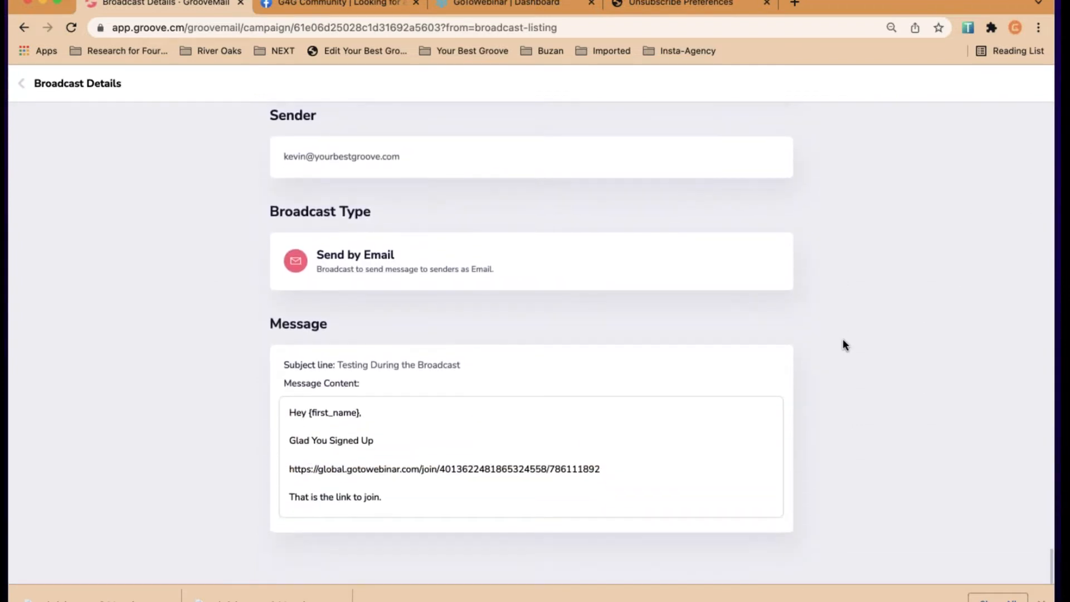
pyautogui.scroll(5, 843, 339)
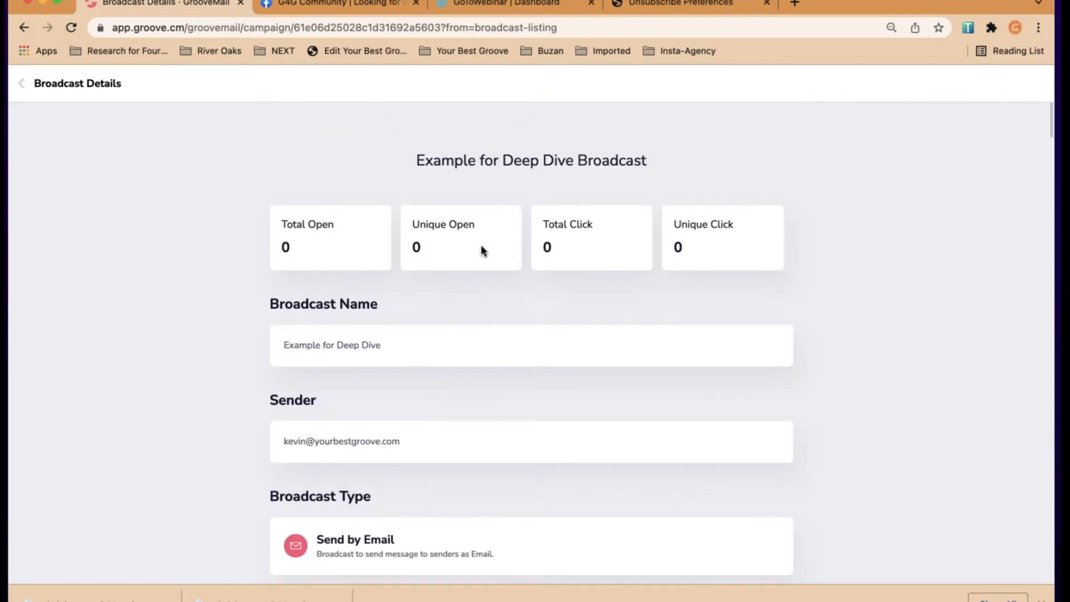
pyautogui.click(20, 85)
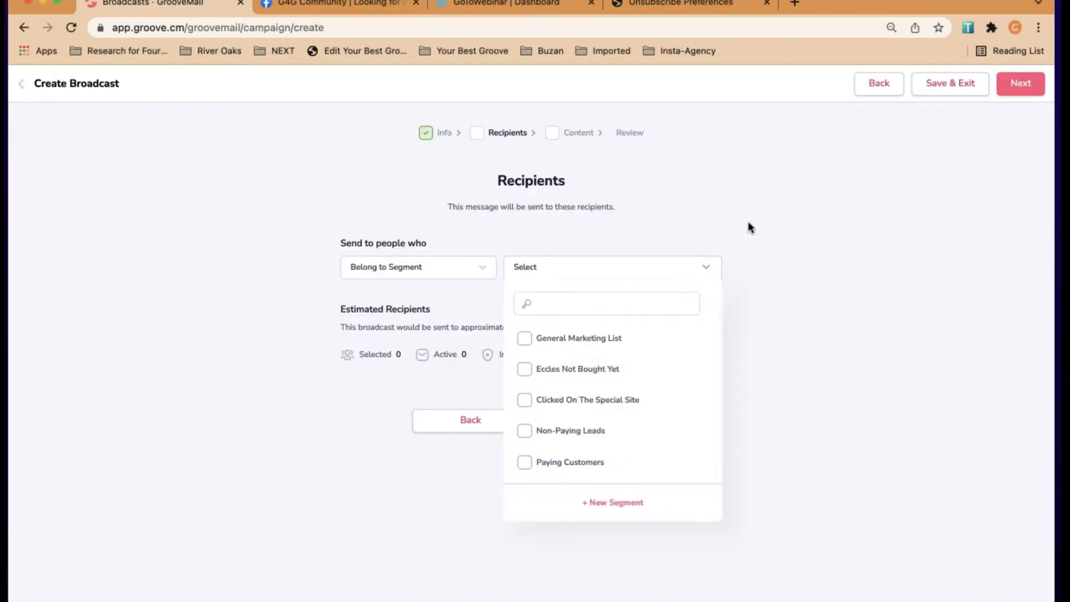
# Abandon the new broadcast's segment choice and go to the Lists > Segments page
pyautogui.click(746, 223)
pyautogui.click(21, 86)
pyautogui.moveTo(27, 83)
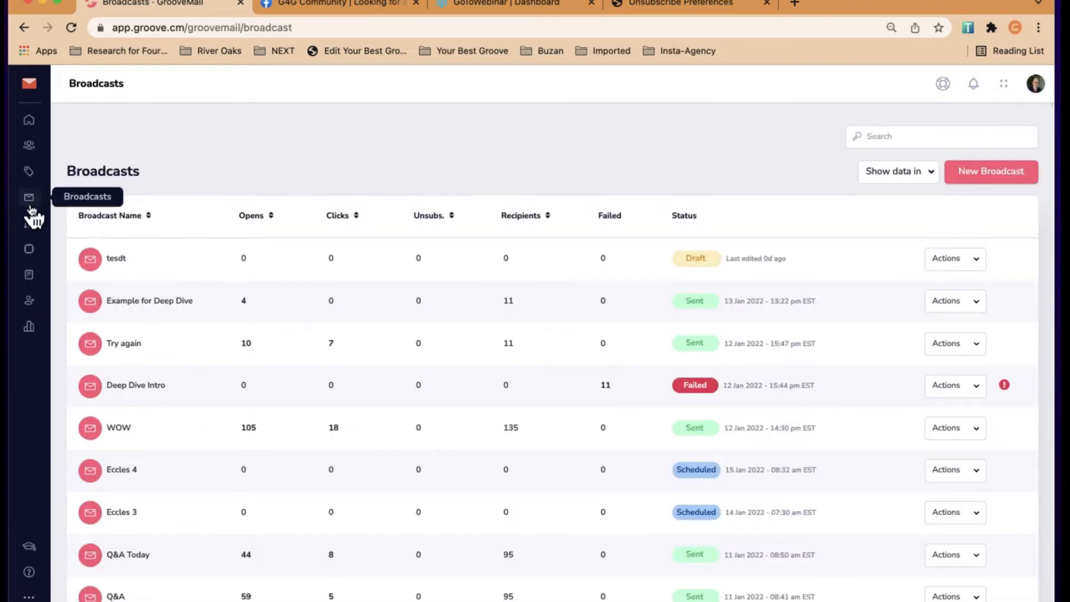
pyautogui.click(29, 172)
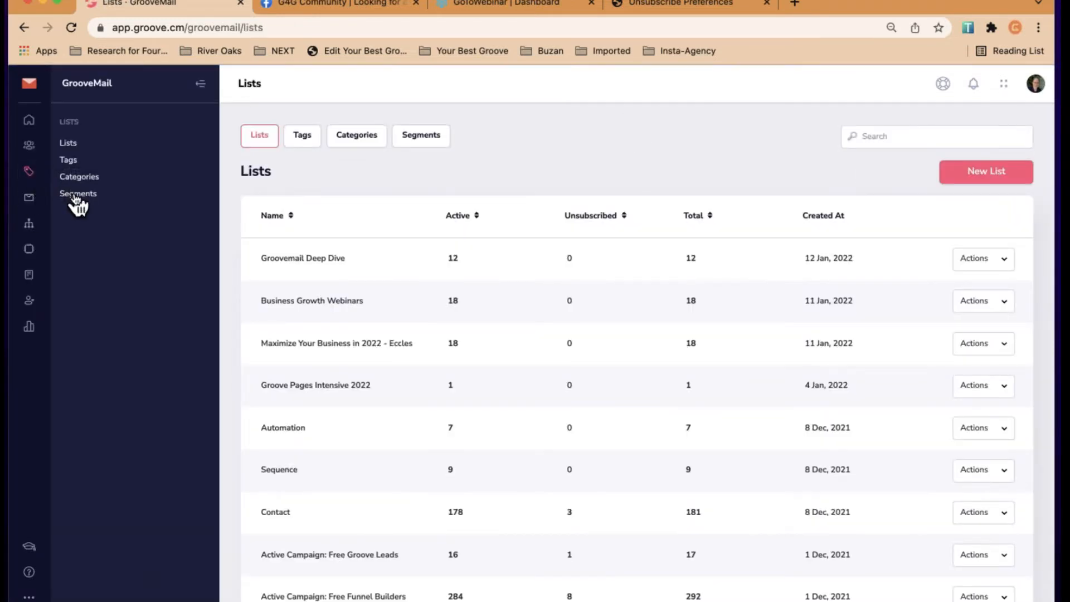
pyautogui.click(78, 195)
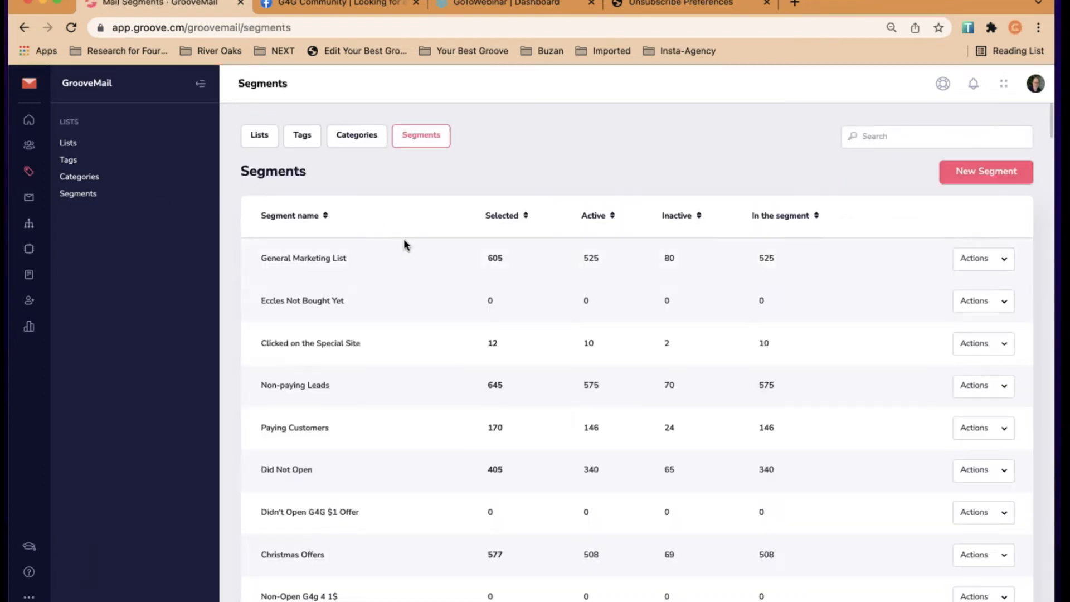
# Create a new segment named 'Replay Deep Dive minus Attendees'
pyautogui.click(970, 172)
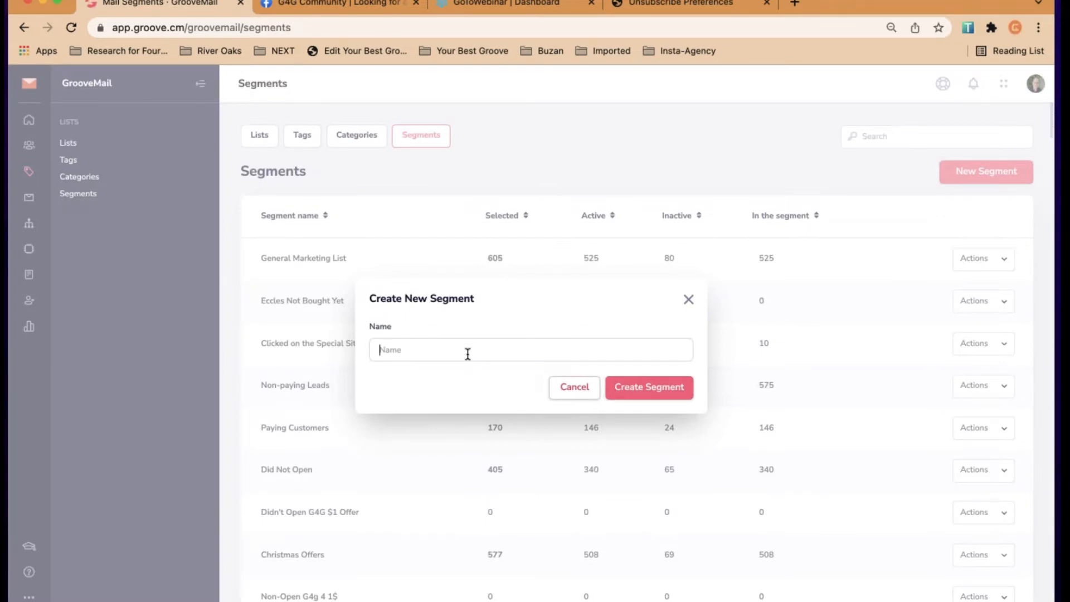
pyautogui.write('General minus')
pyautogui.press('BackSpace')
pyautogui.press('BackSpace')
pyautogui.press('BackSpace')
pyautogui.press('BackSpace')
pyautogui.press('BackSpace')
pyautogui.press('BackSpace')
pyautogui.press('BackSpace')
pyautogui.press('BackSpace')
pyautogui.press('BackSpace')
pyautogui.press('BackSpace')
pyautogui.press('BackSpace')
pyautogui.press('BackSpace')
pyautogui.press('BackSpace')
pyautogui.press('BackSpace')
pyautogui.write('Replay Deep Dive minus Attendees')
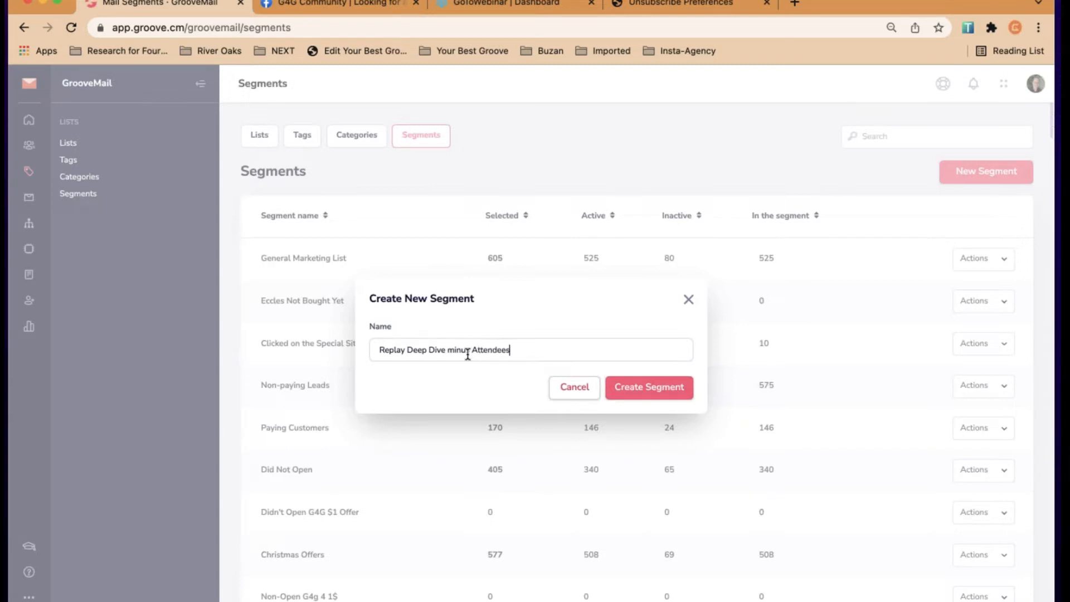
pyautogui.click(659, 386)
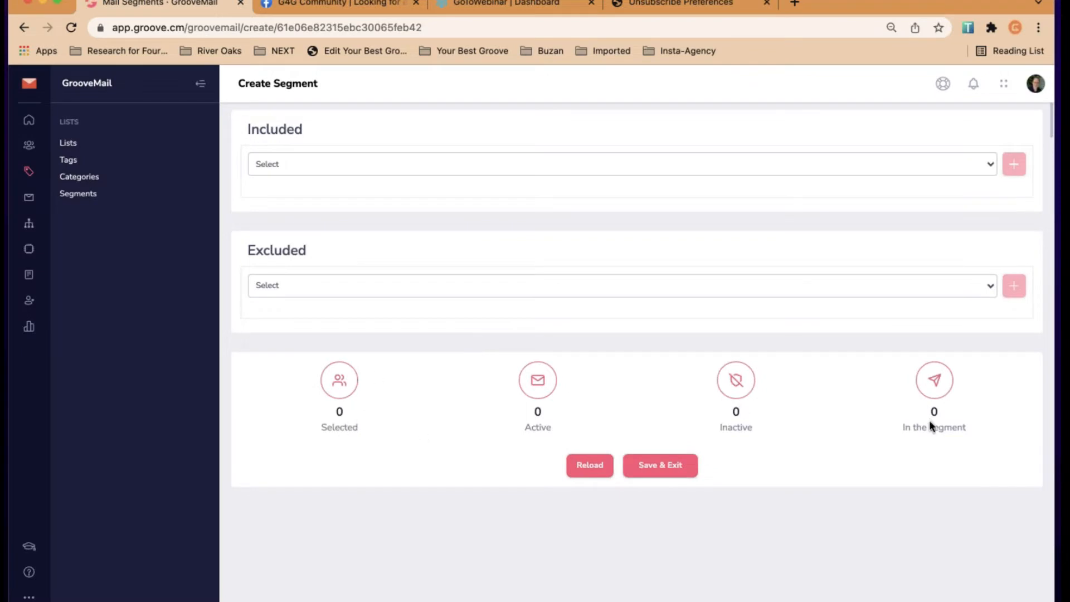
# Include 'Everybody in my database' in the segment and reload the counts to 815 selected
pyautogui.click(558, 166)
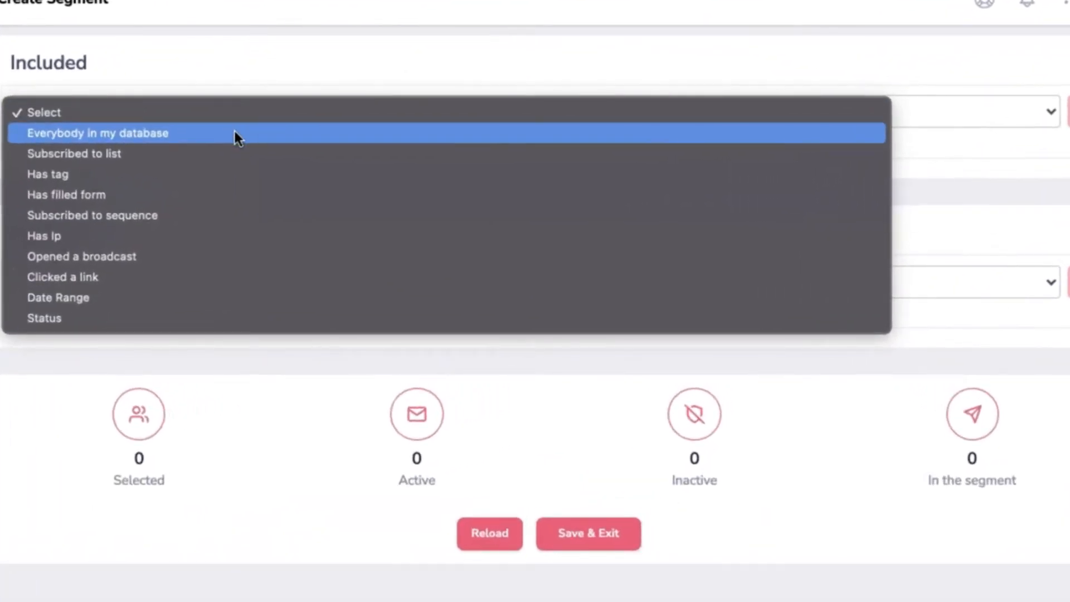
pyautogui.click(235, 134)
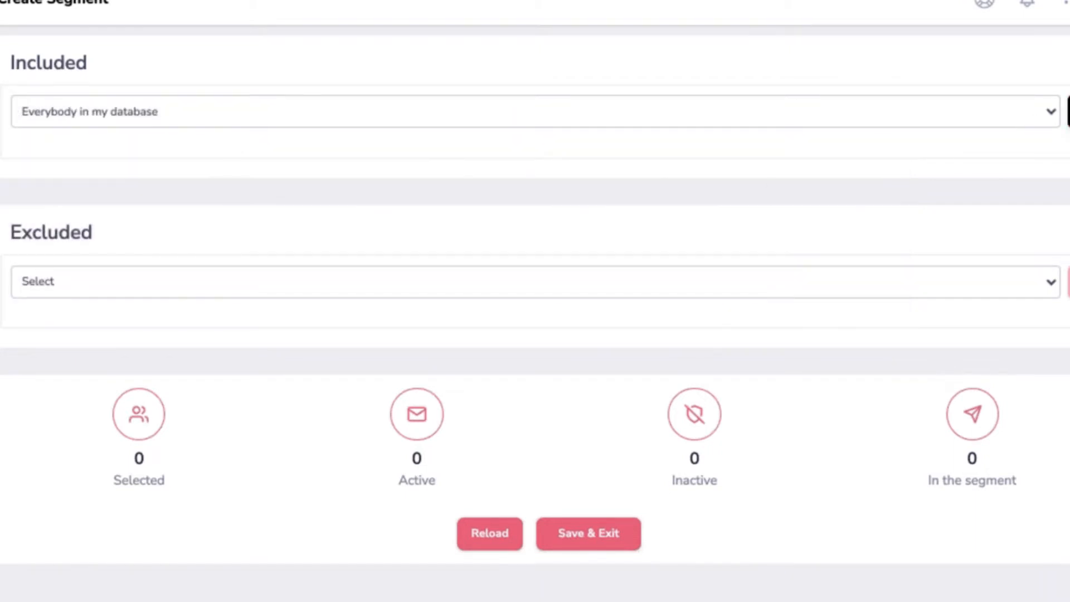
pyautogui.click(1068, 111)
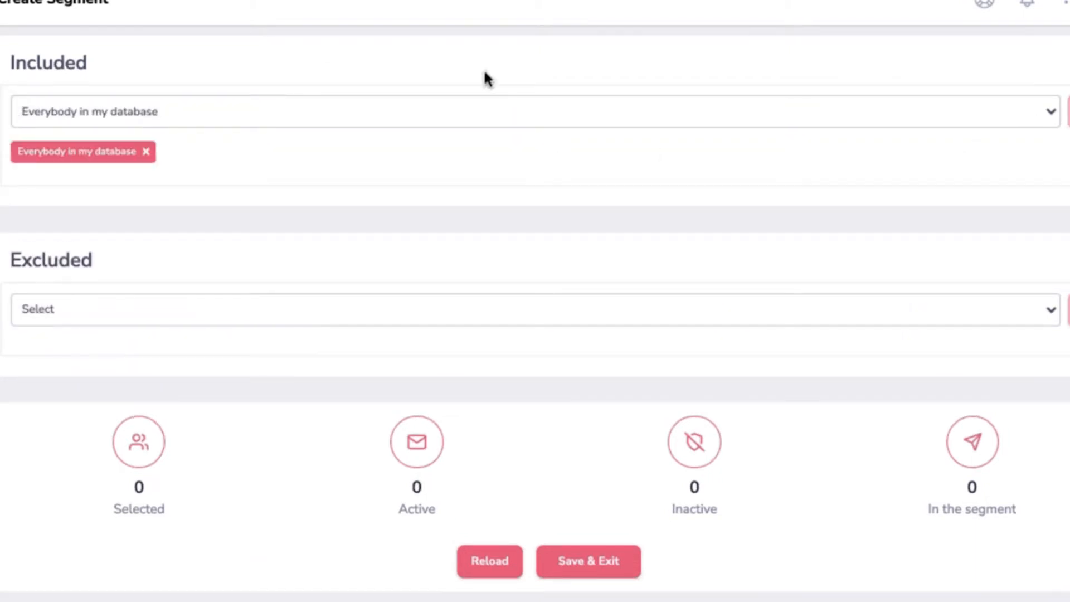
pyautogui.click(490, 563)
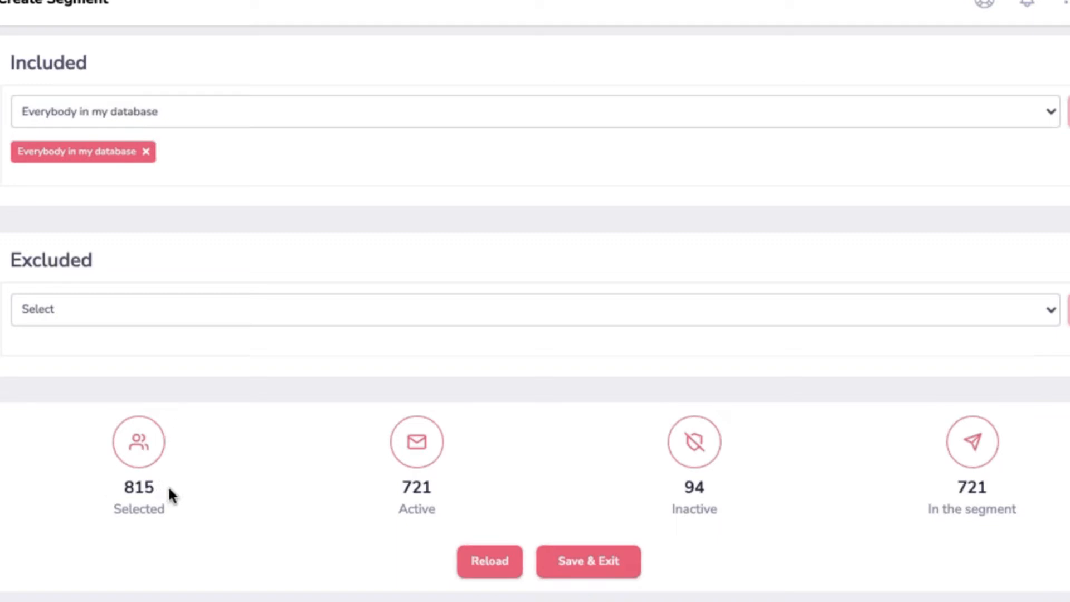
# Start an exclusion rule of type 'Subscribed to list'
pyautogui.click(104, 315)
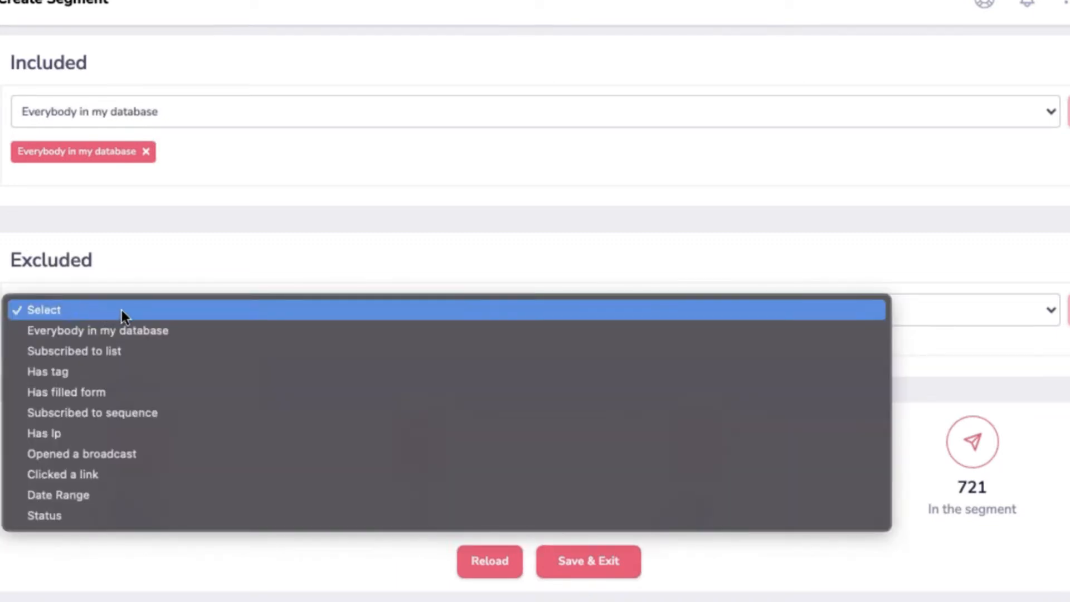
pyautogui.click(110, 353)
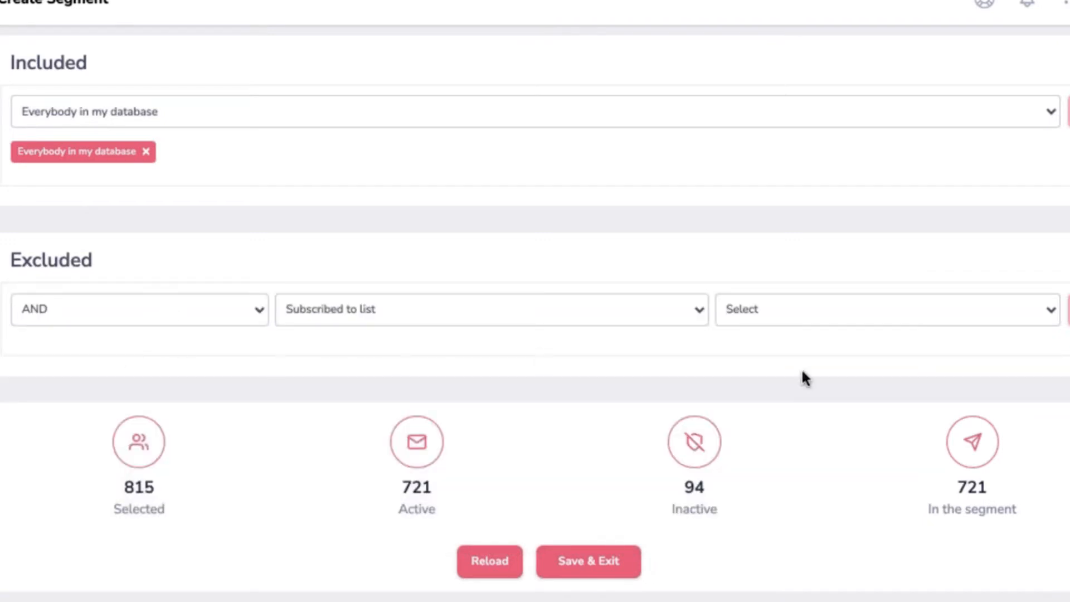
pyautogui.click(798, 310)
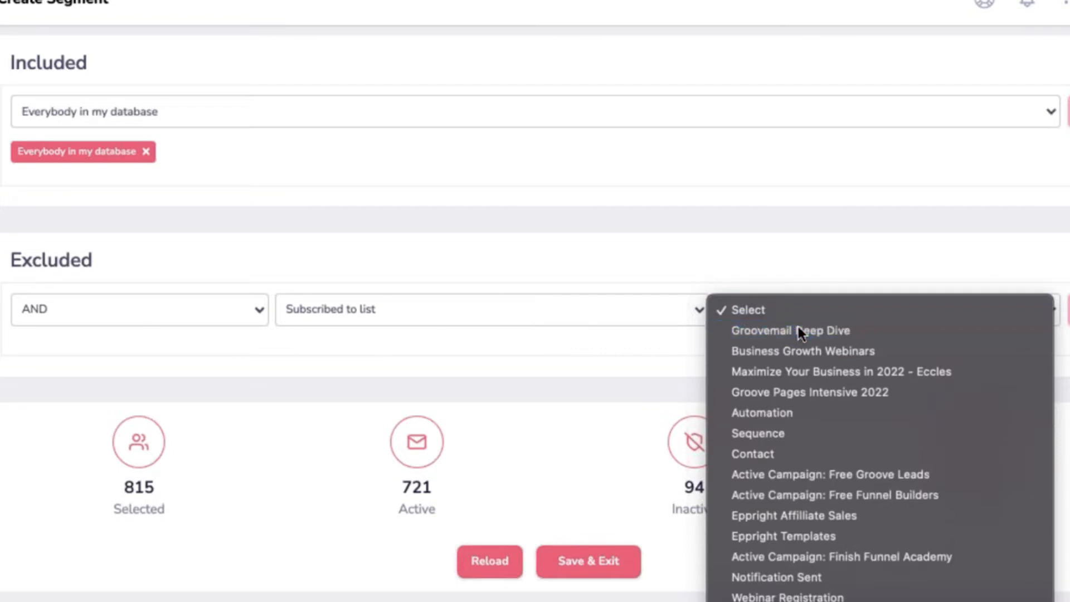
# Exclude Groovemail Deep Dive subscribers, see counts drop to 803 selected, then remove that exclusion
pyautogui.click(798, 327)
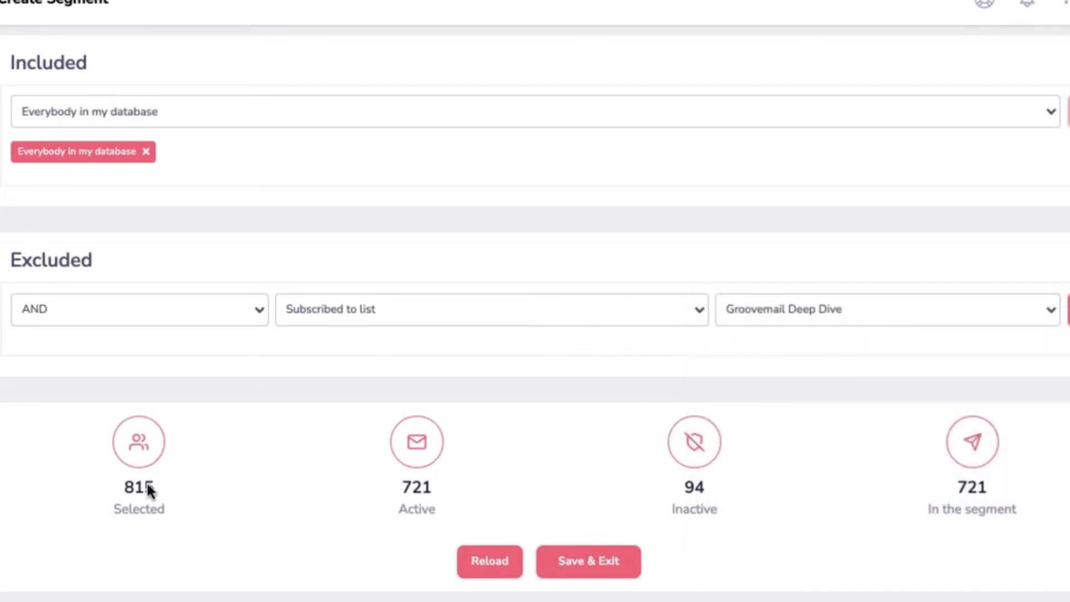
pyautogui.click(1068, 309)
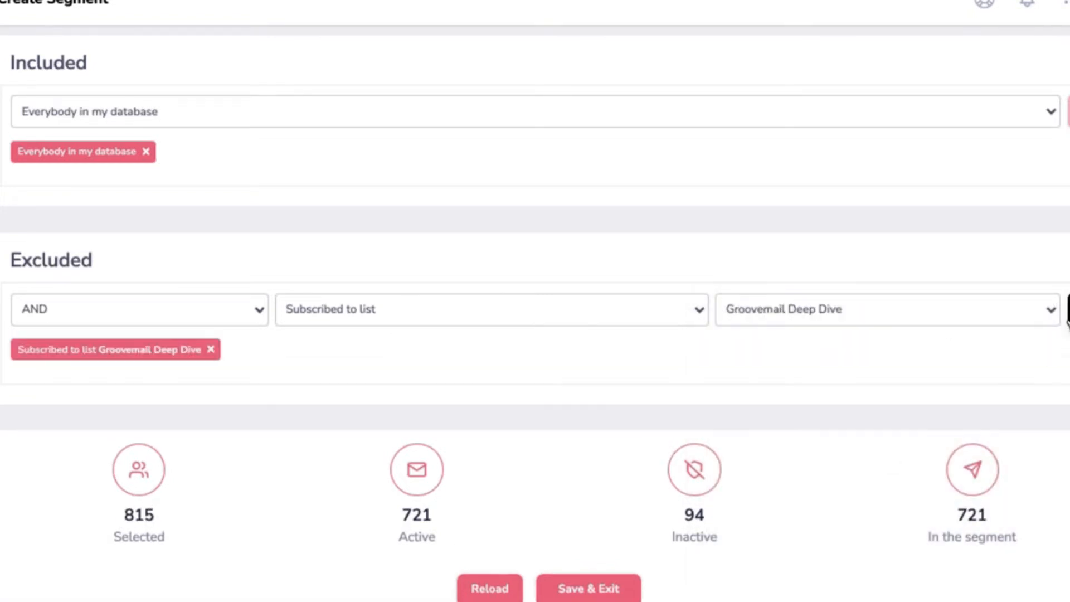
pyautogui.click(497, 590)
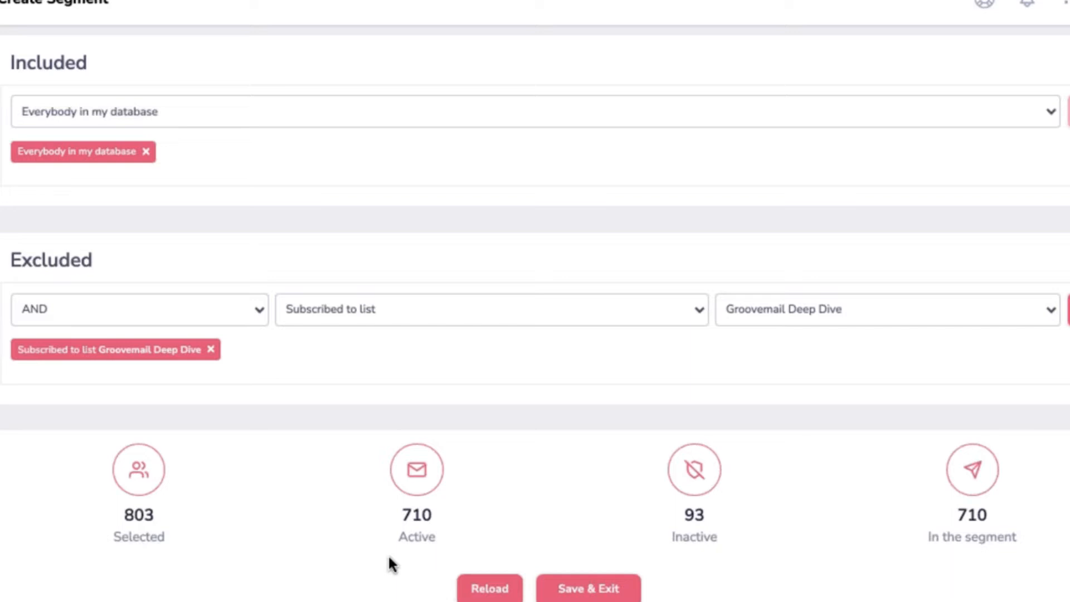
pyautogui.click(211, 350)
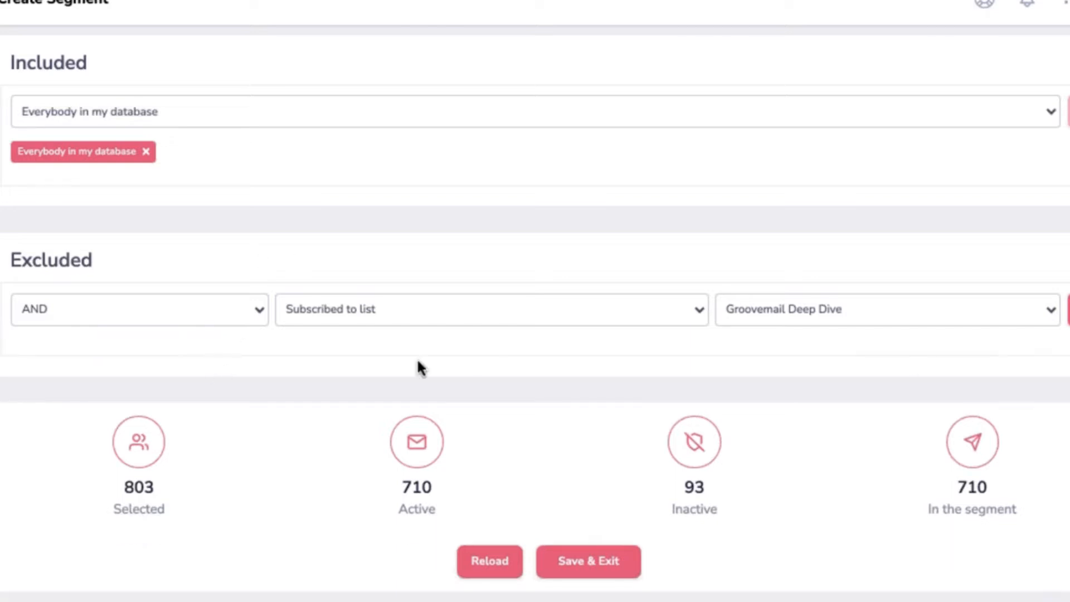
# Replace the Everybody rule with an inclusion of Personal Support list subscribers
pyautogui.click(145, 152)
pyautogui.click(745, 122)
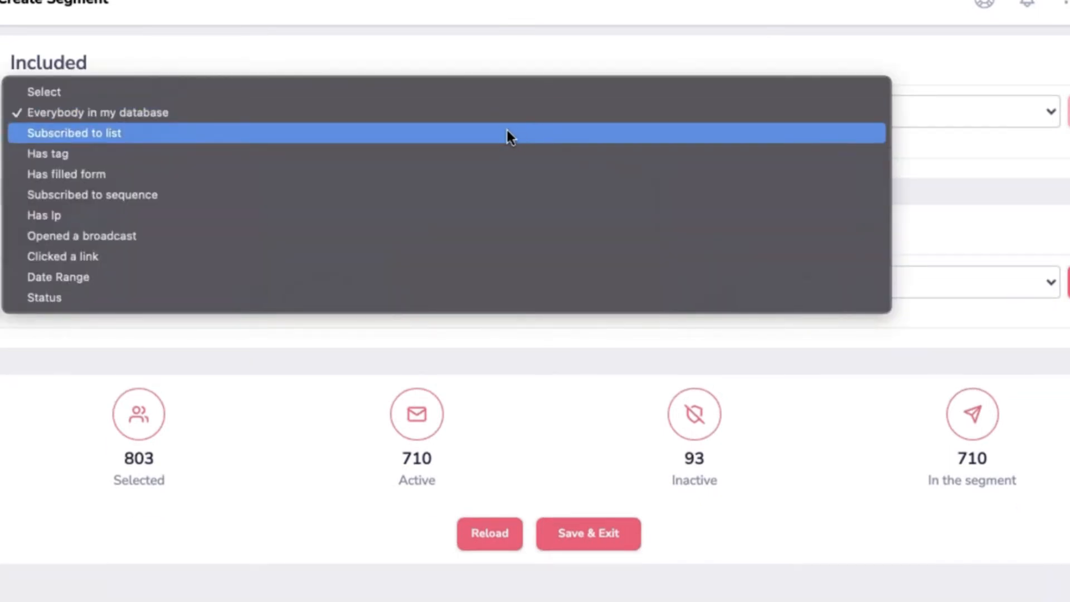
pyautogui.click(447, 136)
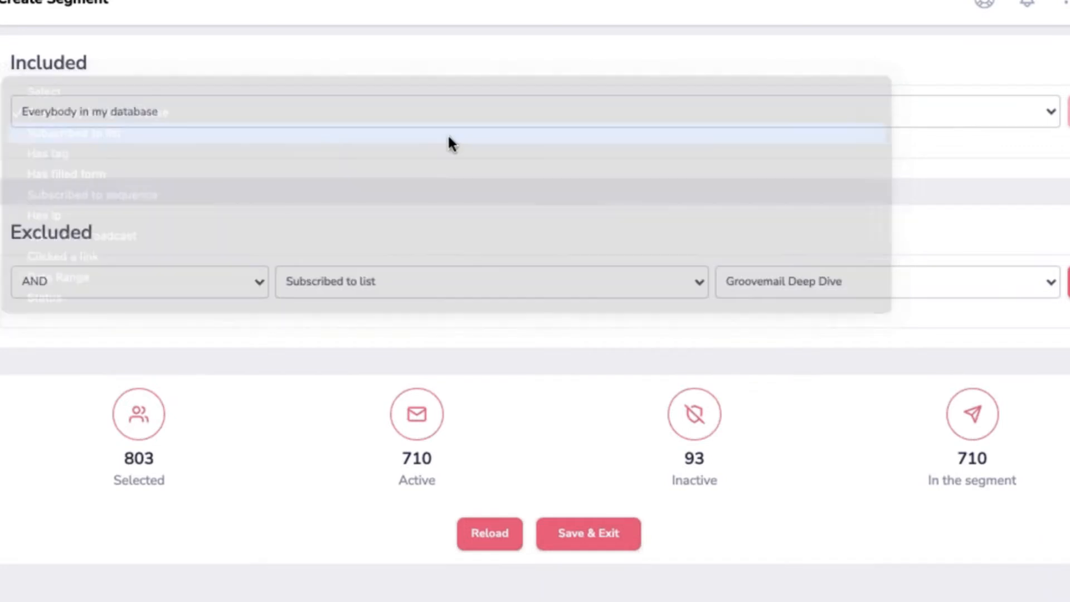
pyautogui.click(849, 120)
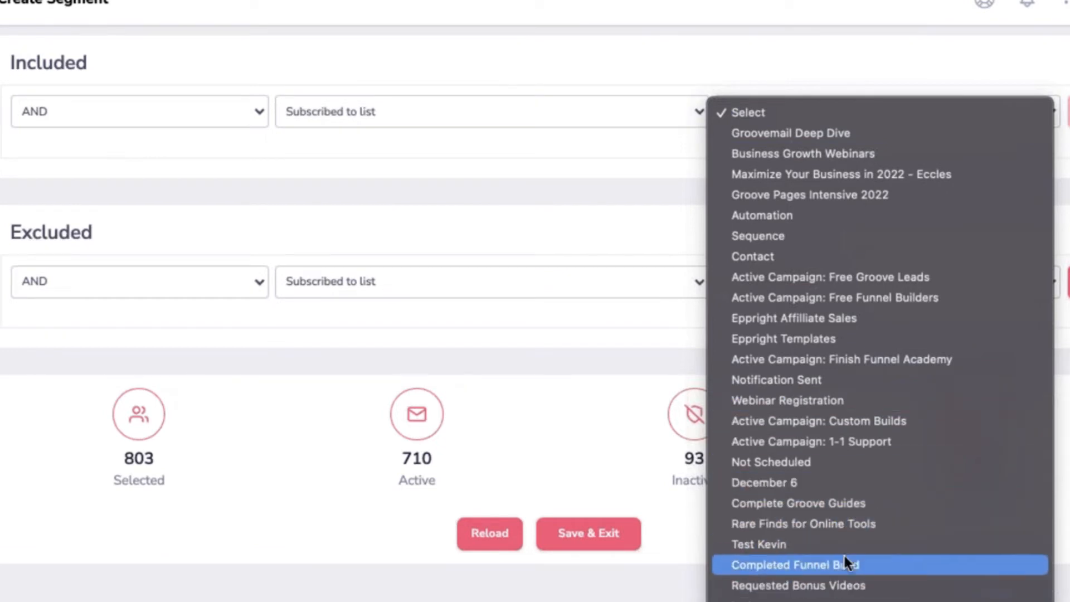
pyautogui.scroll(-5, 844, 553)
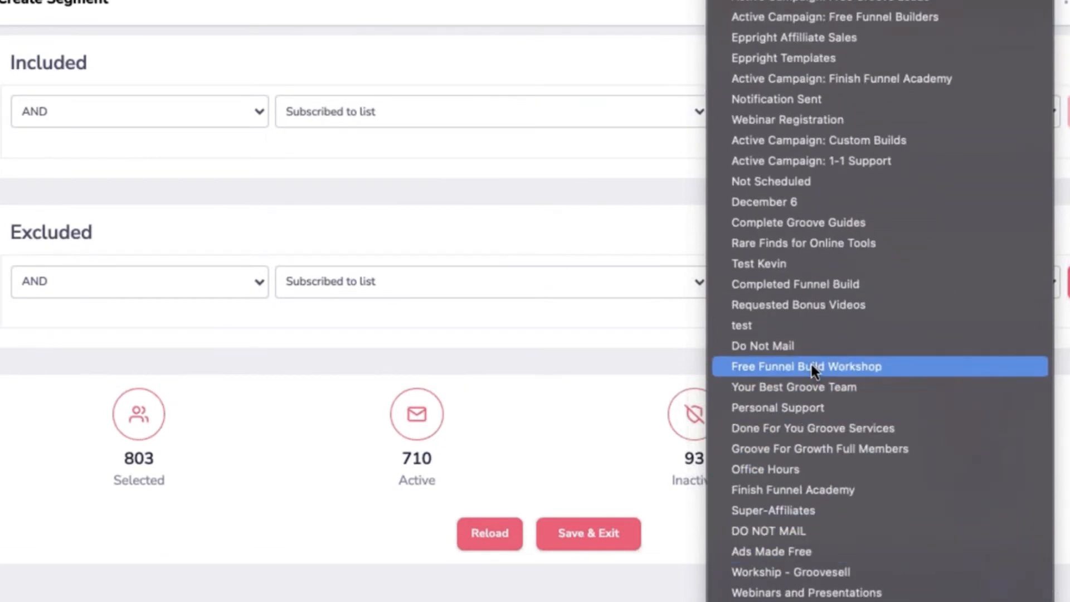
pyautogui.click(833, 407)
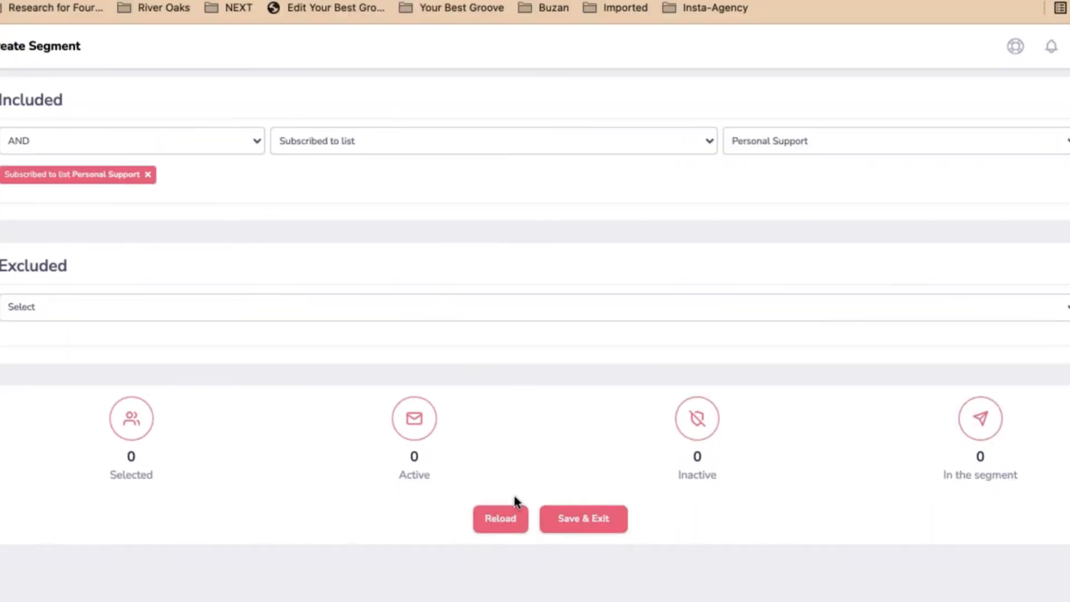
# Combine the included conditions with OR and add the Done For You Groove Services list
pyautogui.click(500, 519)
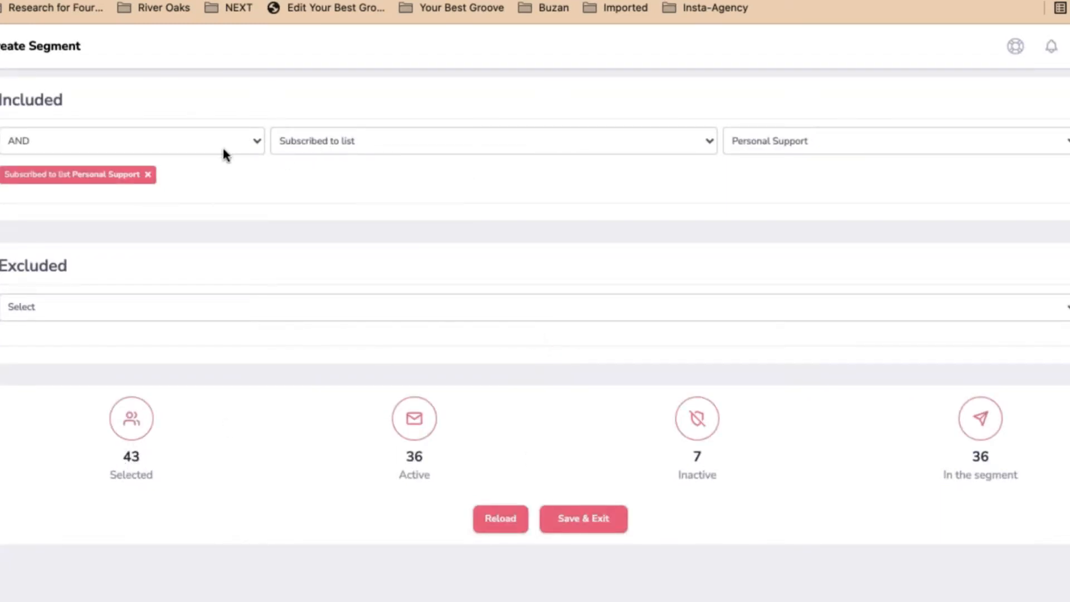
pyautogui.click(207, 140)
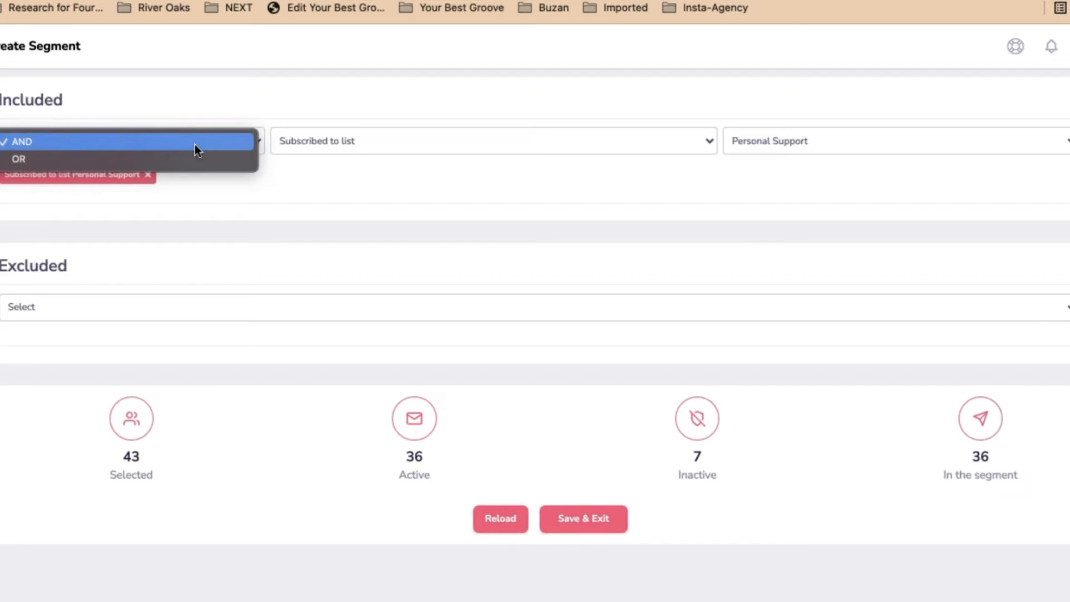
pyautogui.click(171, 159)
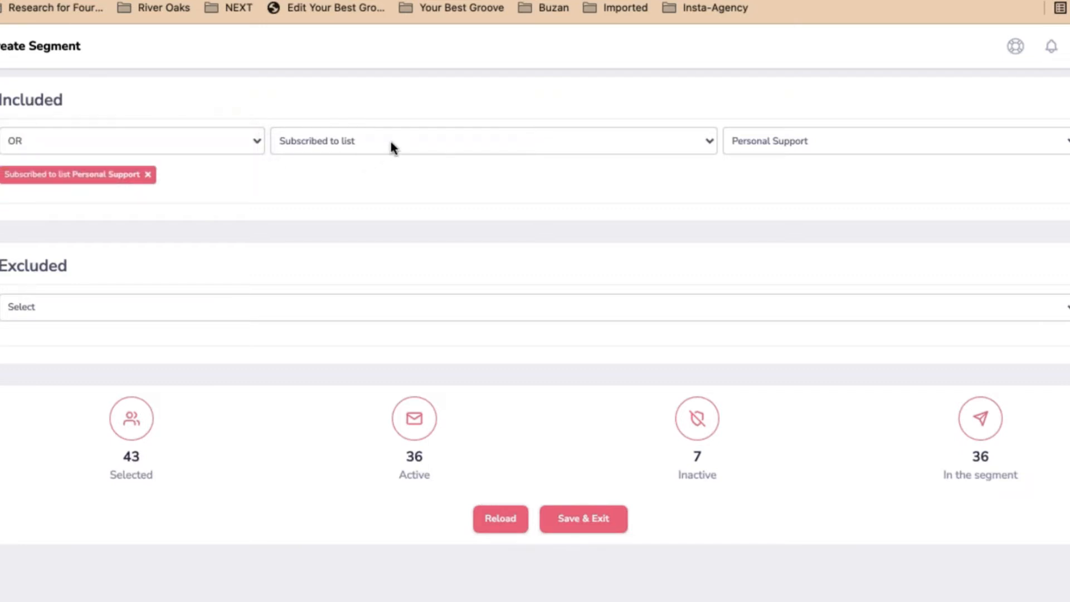
pyautogui.click(391, 144)
pyautogui.click(788, 143)
pyautogui.click(788, 144)
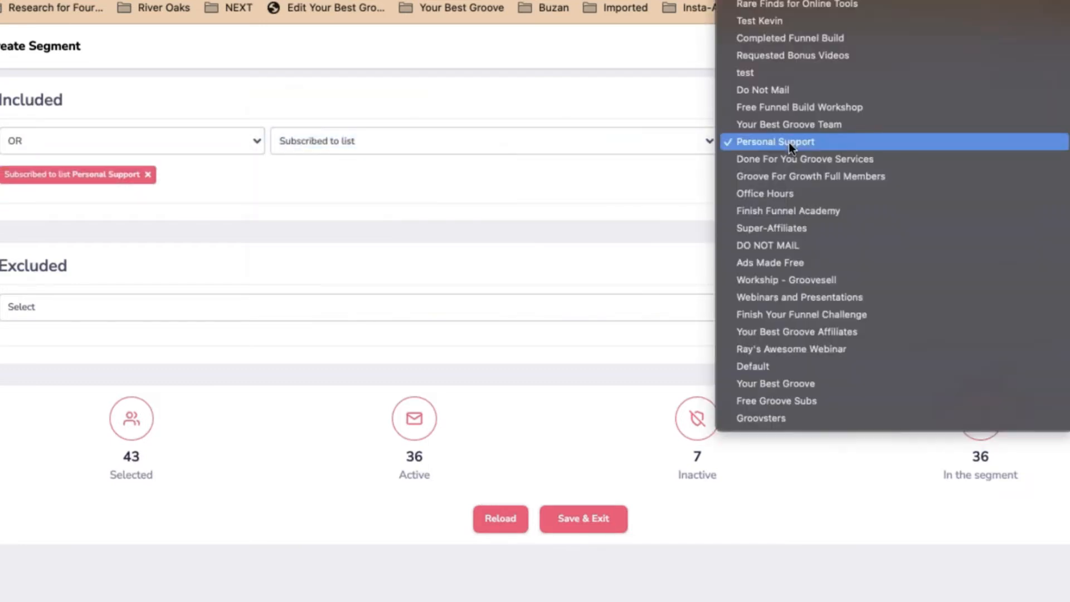
pyautogui.click(784, 158)
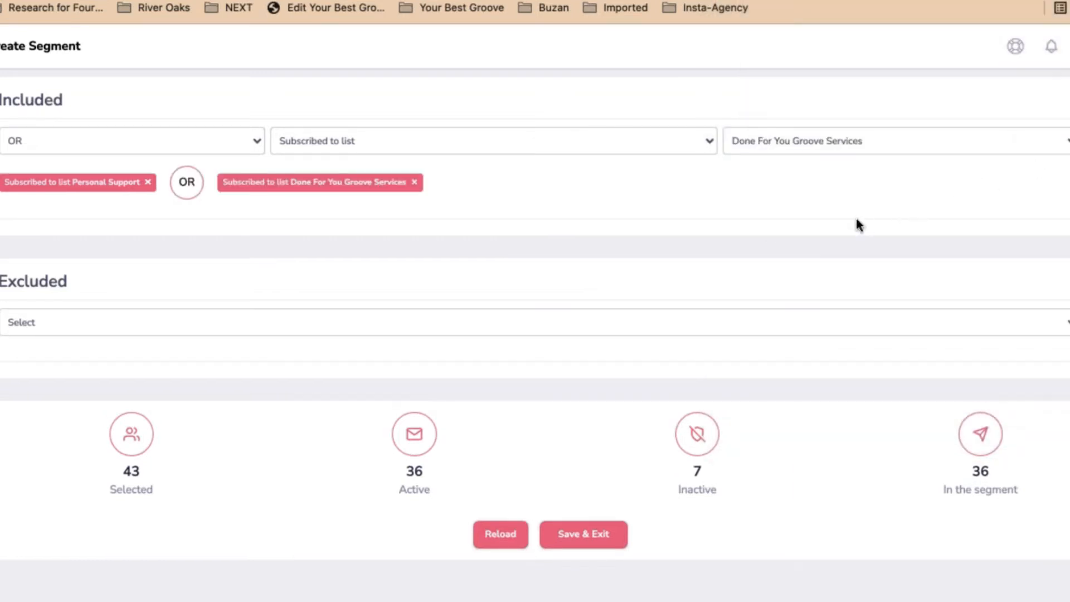
pyautogui.click(501, 535)
# Add the Groove For Growth Full Members list and refresh the counts to 154
pyautogui.click(808, 147)
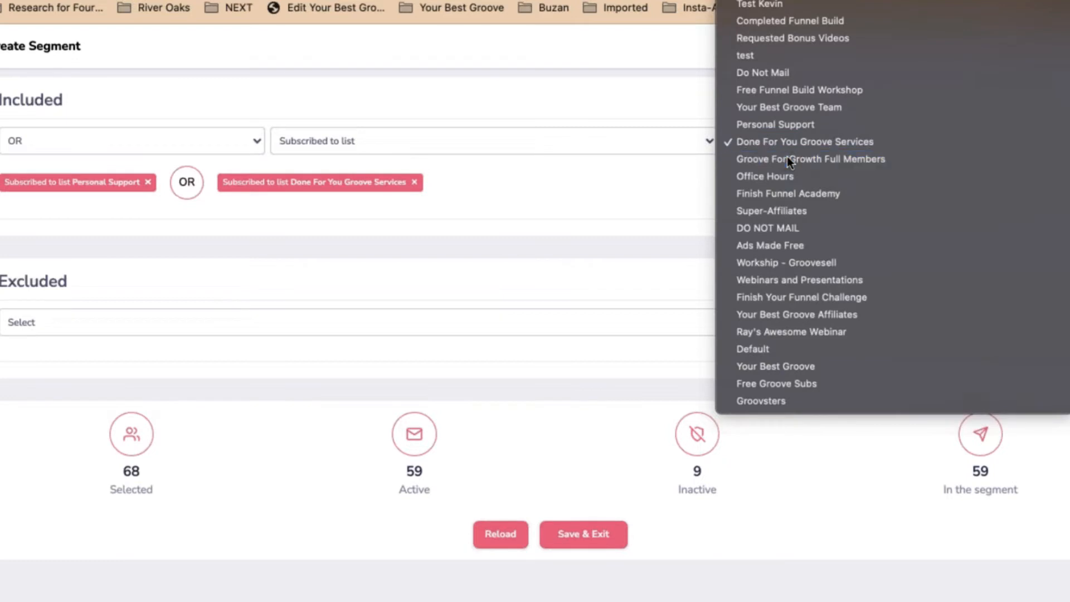
pyautogui.click(787, 157)
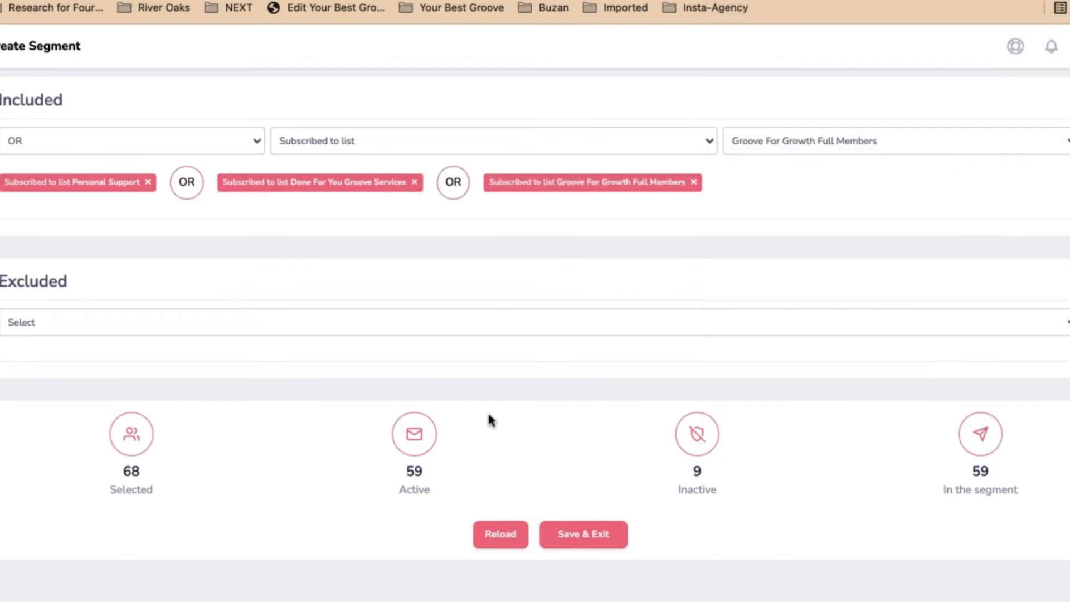
pyautogui.click(496, 535)
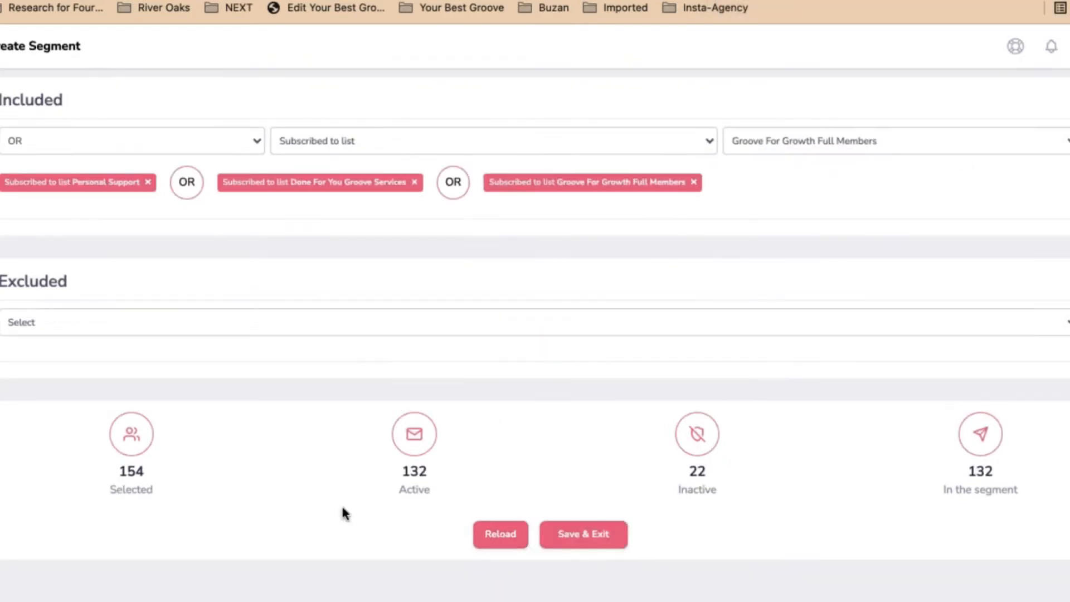
pyautogui.doubleClick(144, 472)
# Add the Office Hours and Finish Funnel Academy lists, refresh counts, and save the segment
pyautogui.click(895, 146)
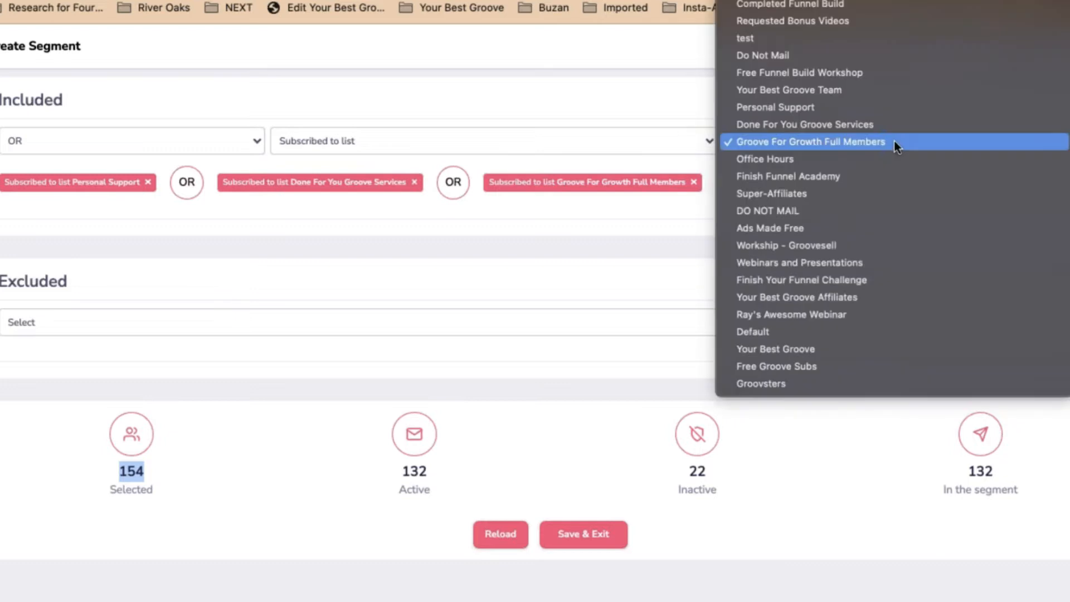
pyautogui.click(855, 159)
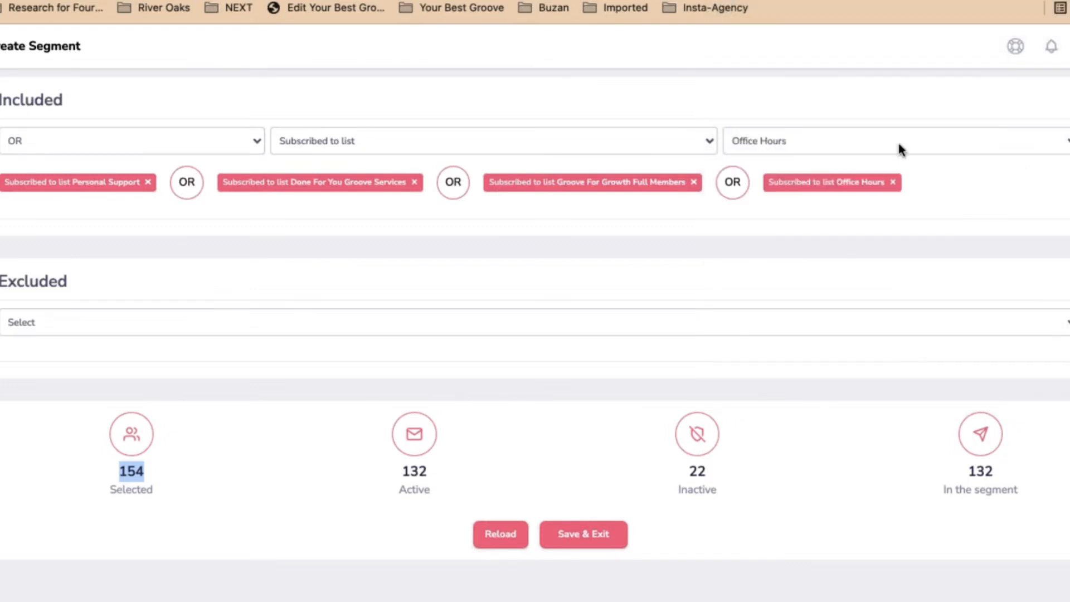
pyautogui.click(877, 143)
pyautogui.click(873, 160)
pyautogui.press('Down')
pyautogui.click(493, 567)
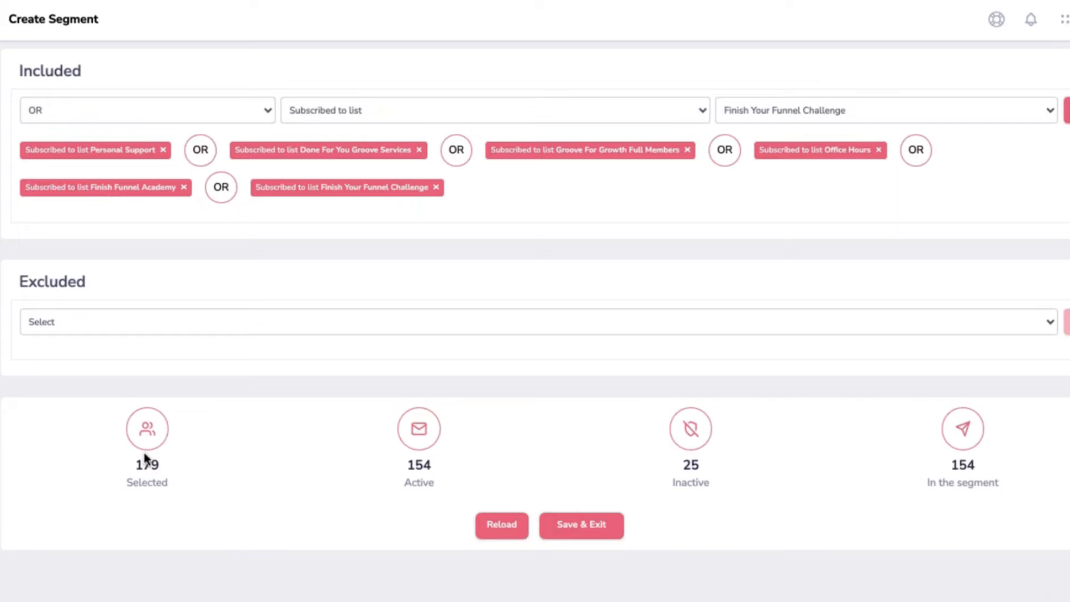
pyautogui.click(582, 526)
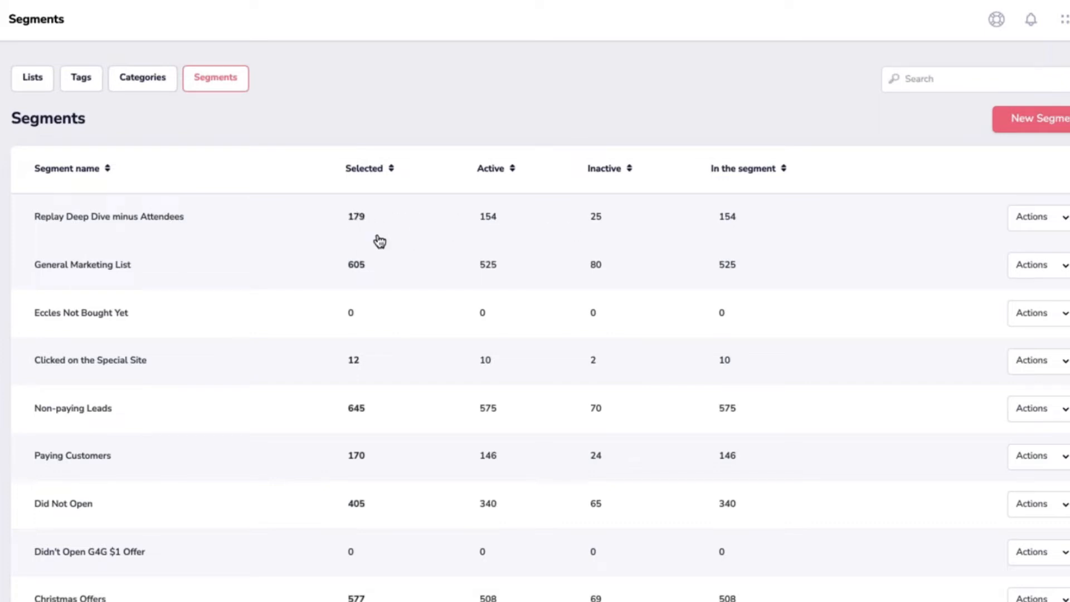
# Open the segment's 179 selected contacts, select them all, and download them as a spreadsheet
pyautogui.click(359, 217)
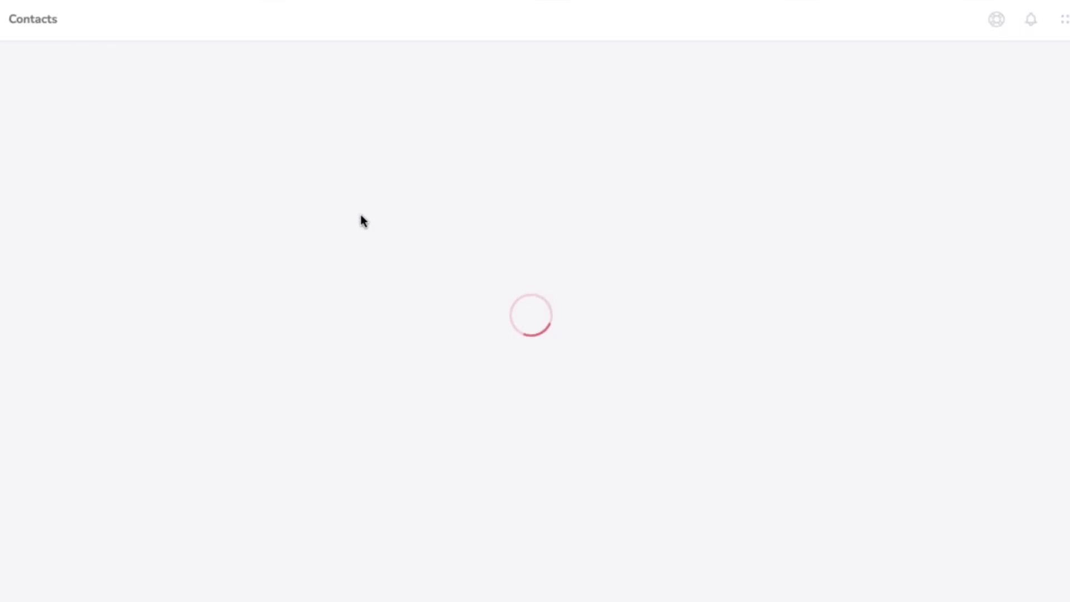
pyautogui.scroll(-15, 536, 335)
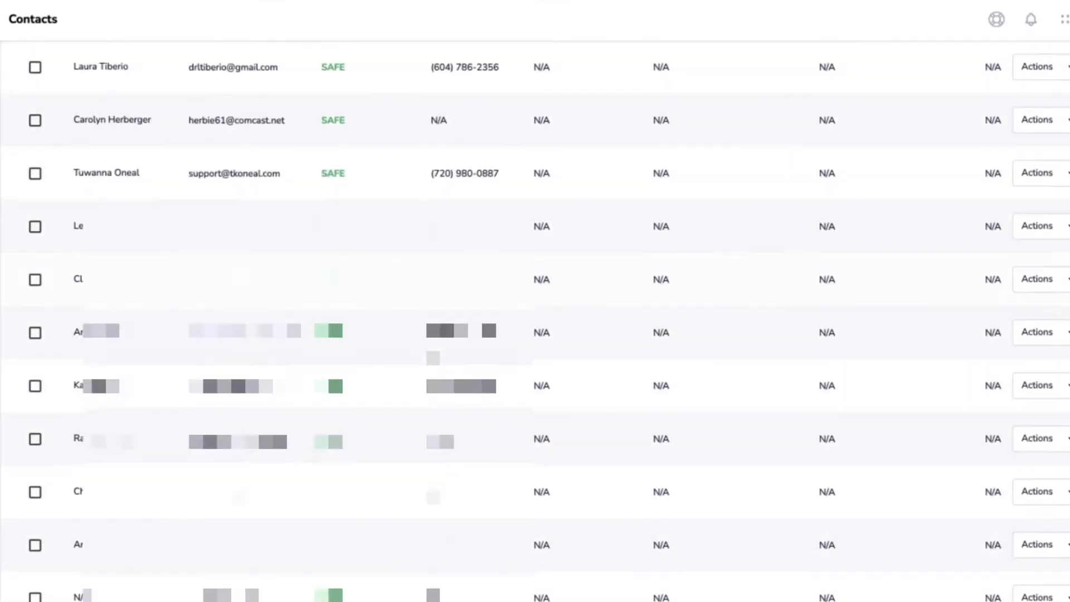
pyautogui.scroll(15, 536, 334)
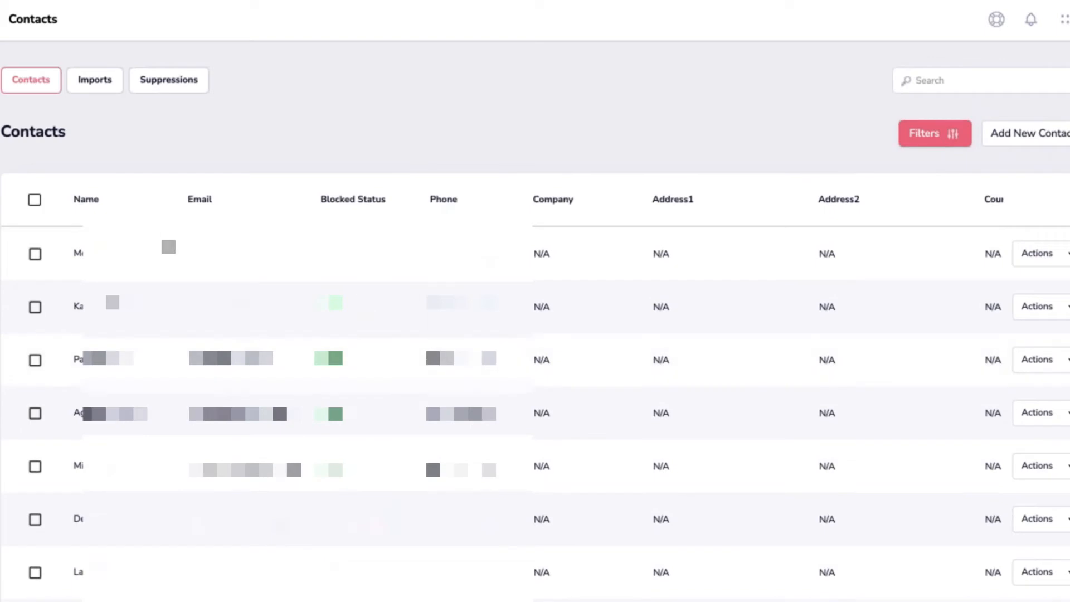
pyautogui.click(35, 200)
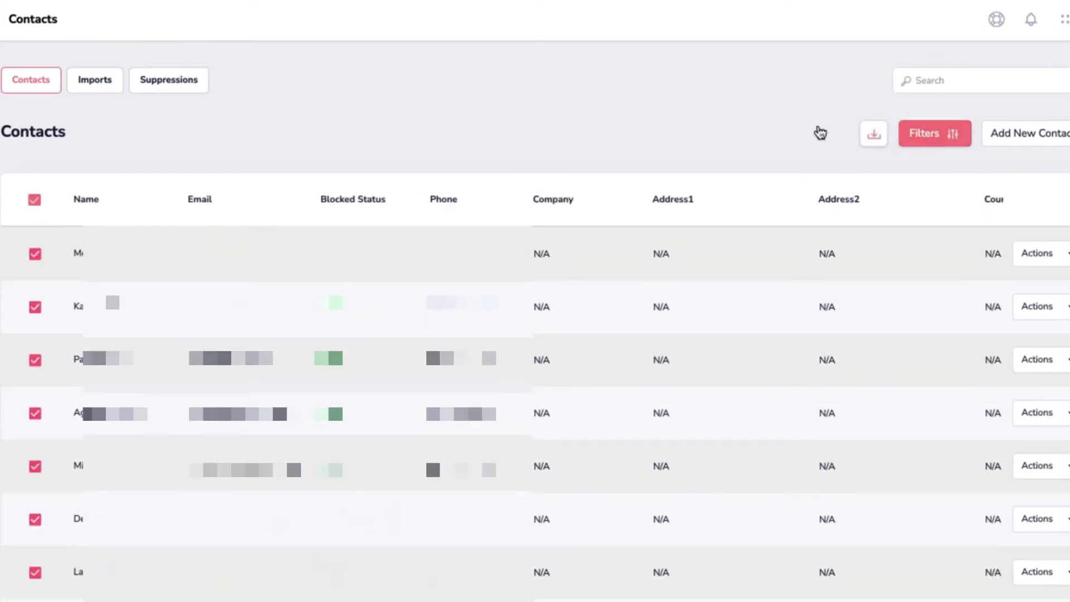
pyautogui.click(875, 137)
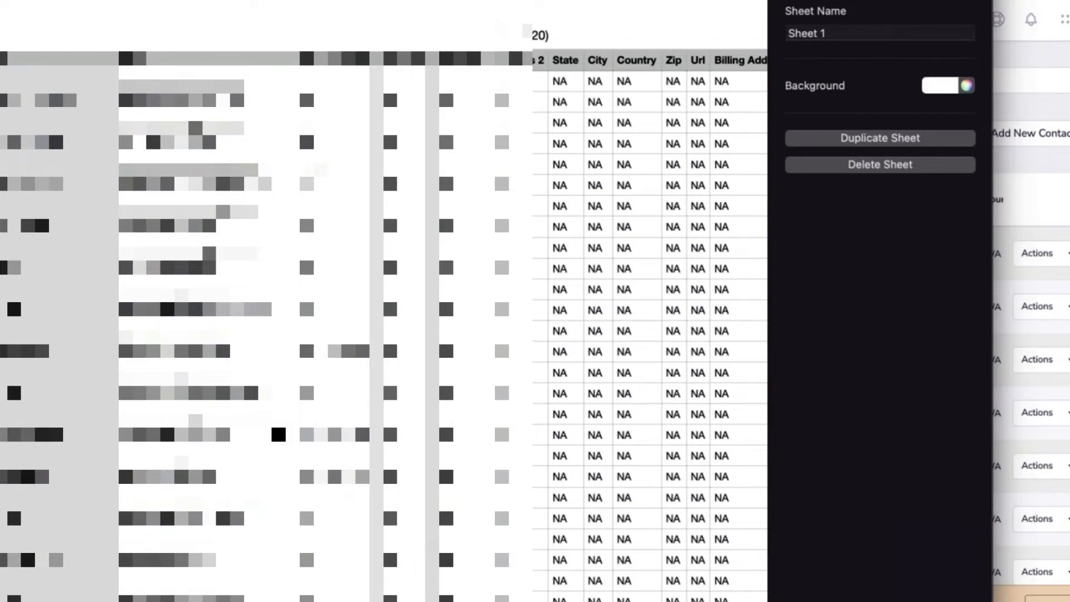
# Look through the exported contacts sheet in Numbers, then close it
pyautogui.scroll(-15, 279, 435)
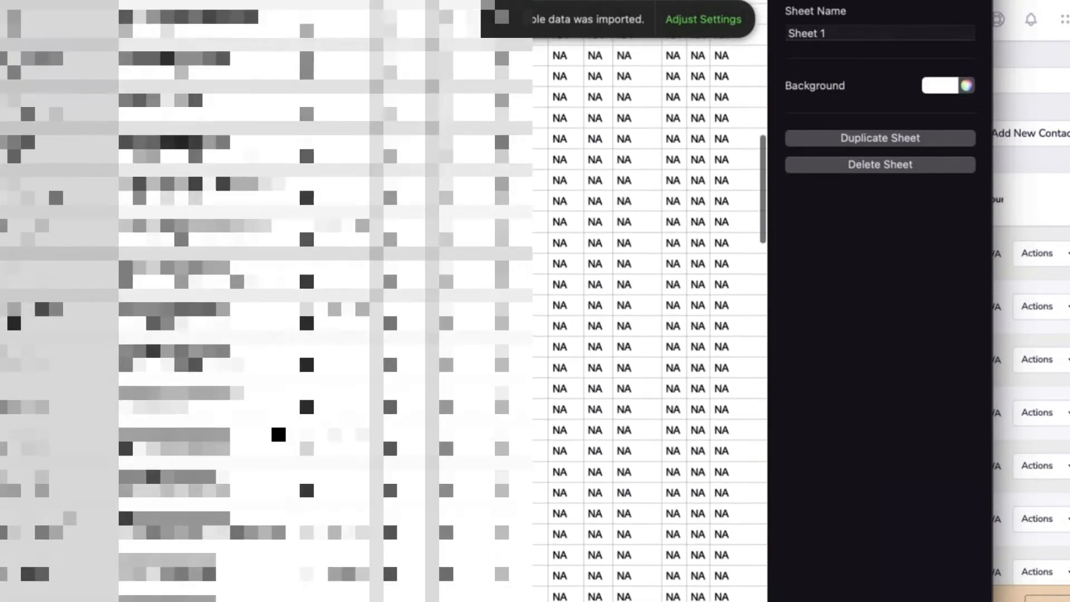
pyautogui.scroll(-15, 279, 435)
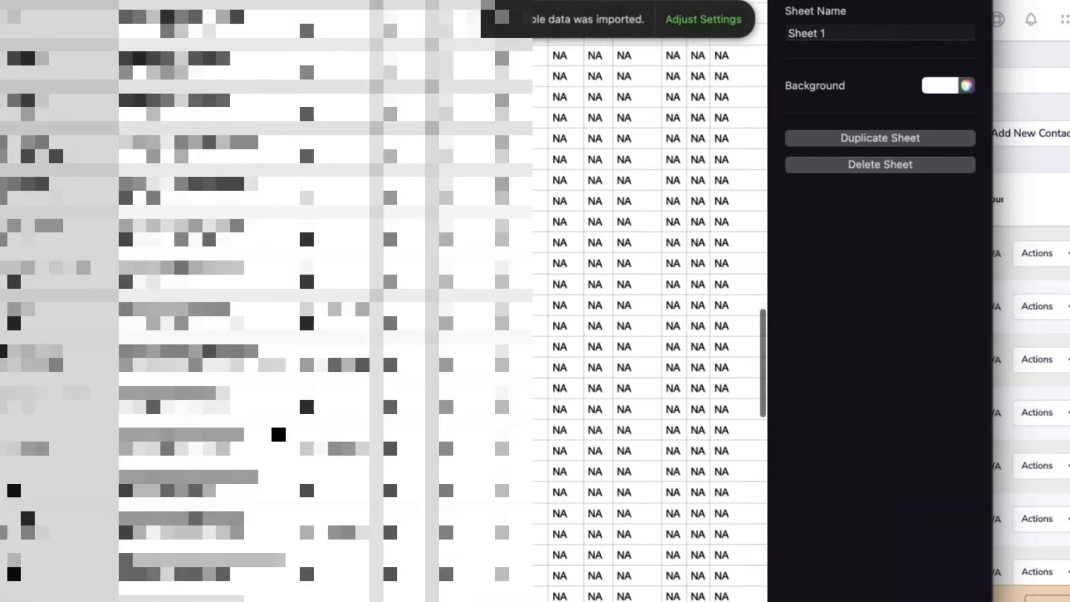
pyautogui.scroll(-15, 279, 435)
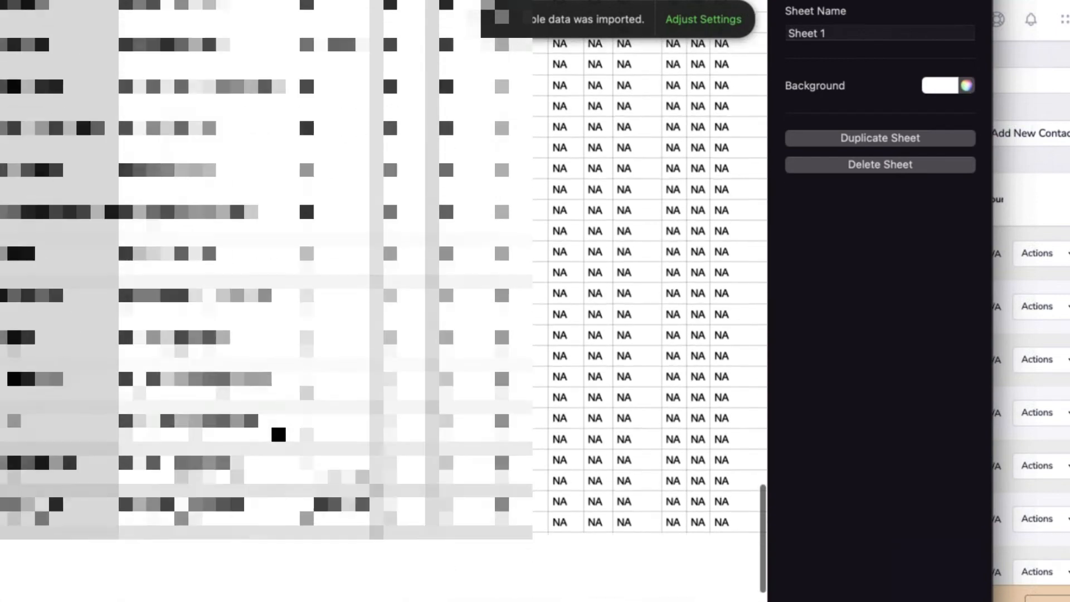
pyautogui.scroll(10, 385, 334)
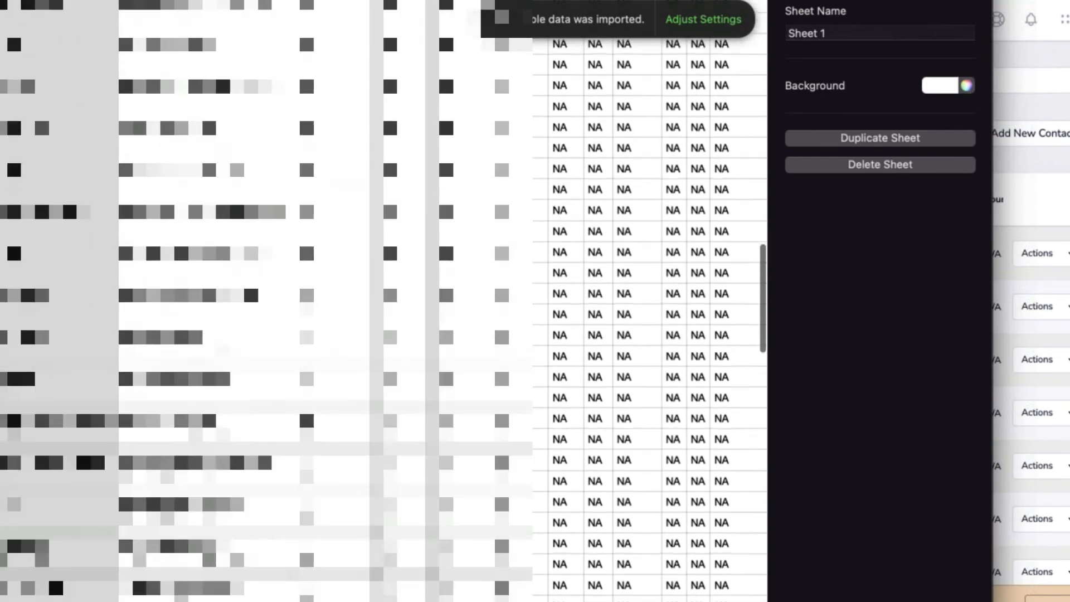
pyautogui.press('super+Tab')
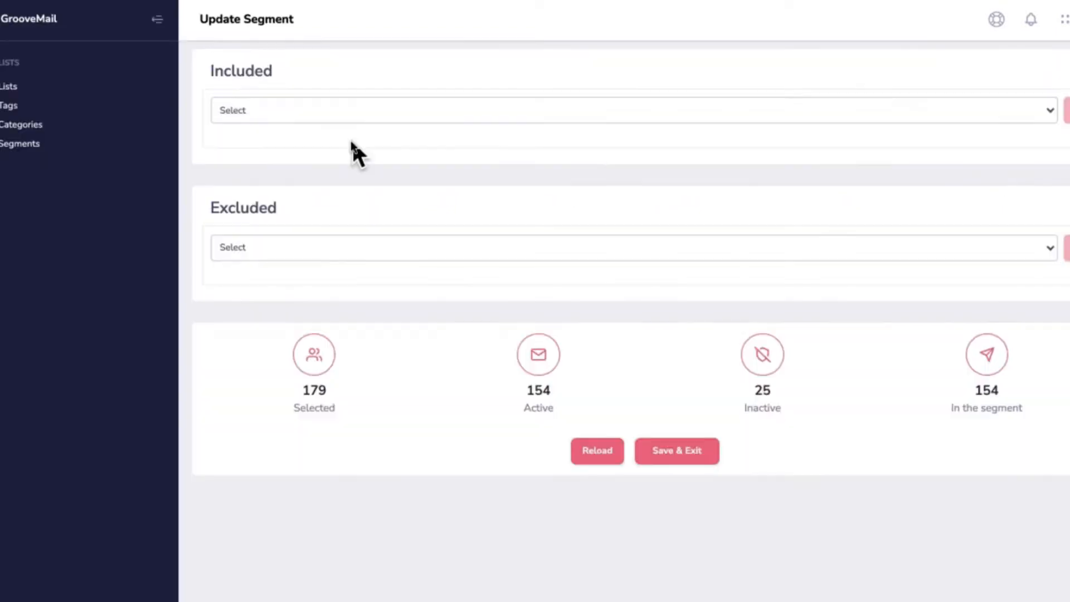
# Include Personal Support list subscribers and reload, giving 43 selected and 36 in the segment
pyautogui.click(302, 111)
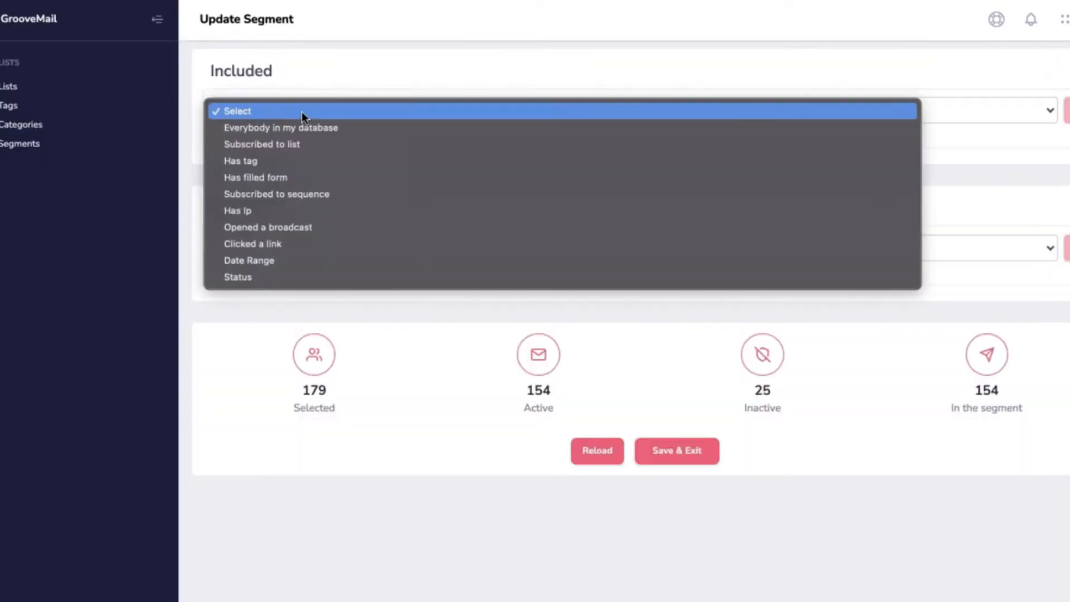
pyautogui.click(301, 144)
pyautogui.click(830, 113)
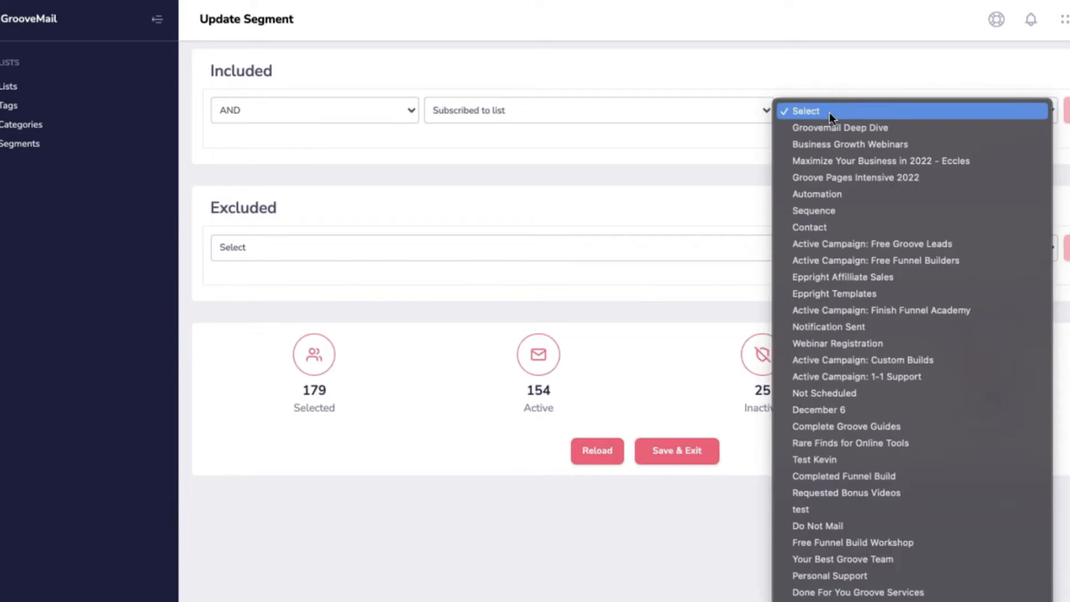
pyautogui.scroll(-5, 885, 322)
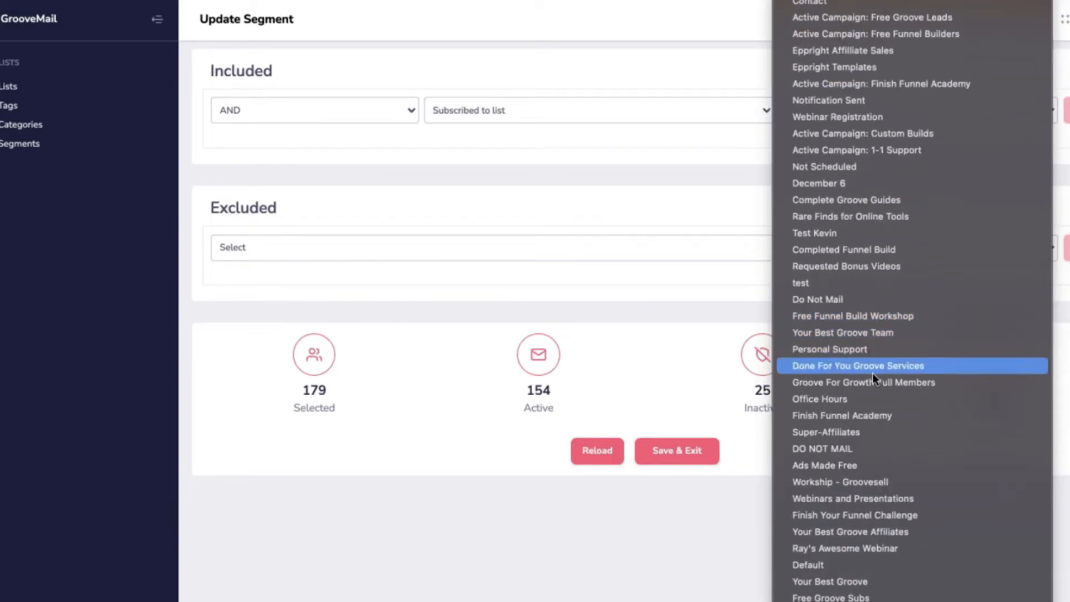
pyautogui.click(866, 349)
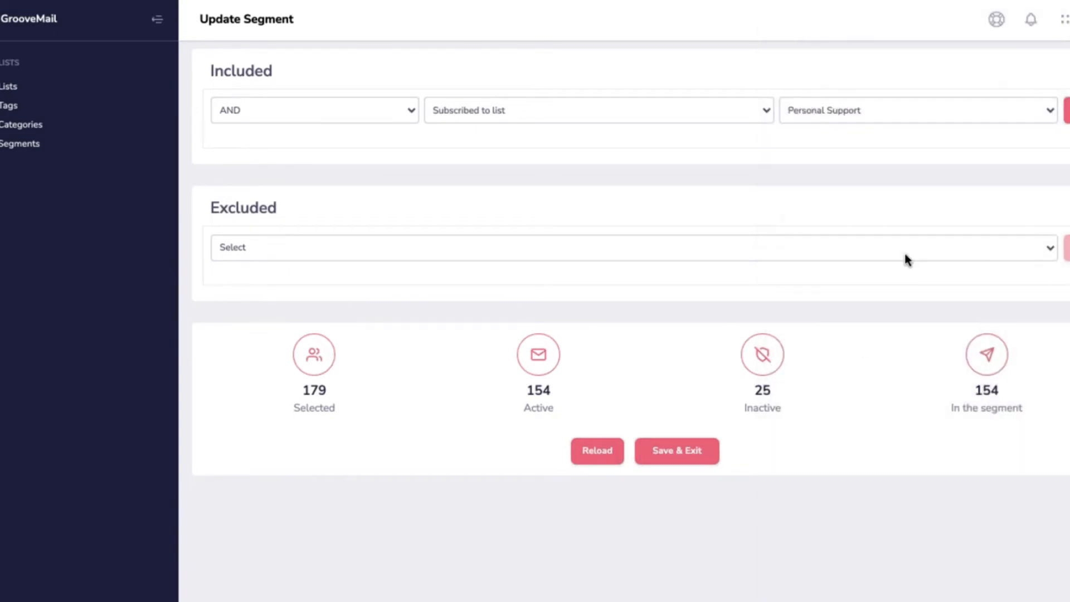
pyautogui.click(1064, 110)
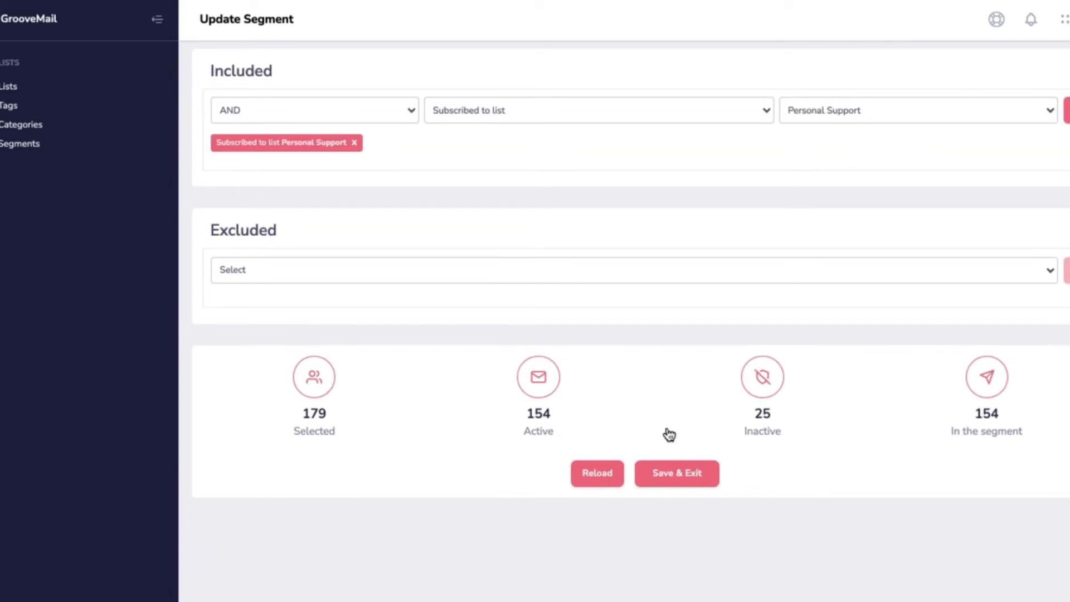
pyautogui.click(603, 480)
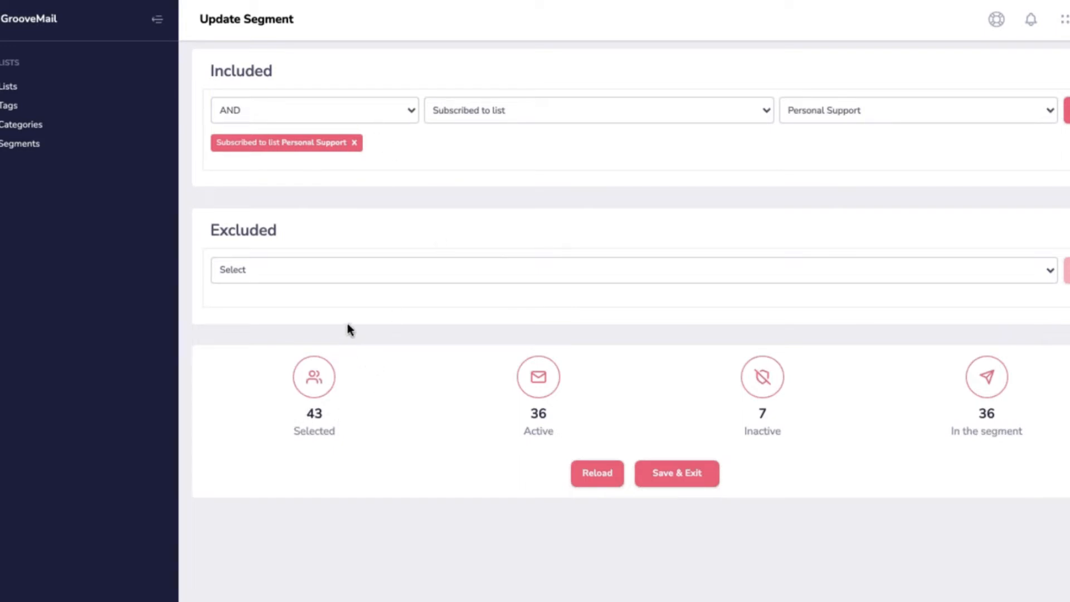
# Exclude contacts tagged New Builder from the segment and recalculate its contact counts
pyautogui.click(333, 277)
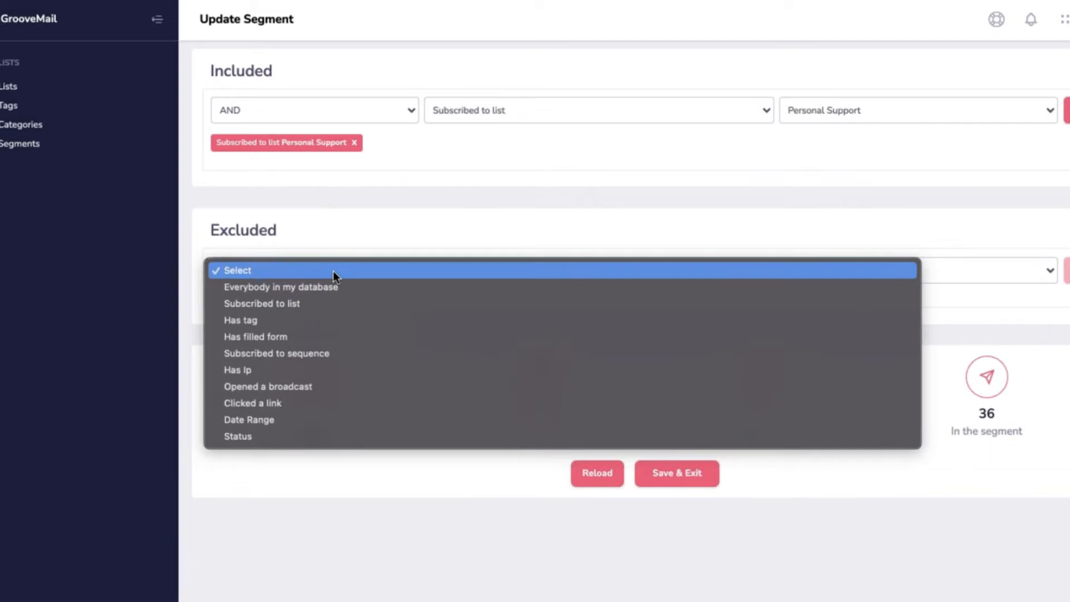
pyautogui.click(290, 321)
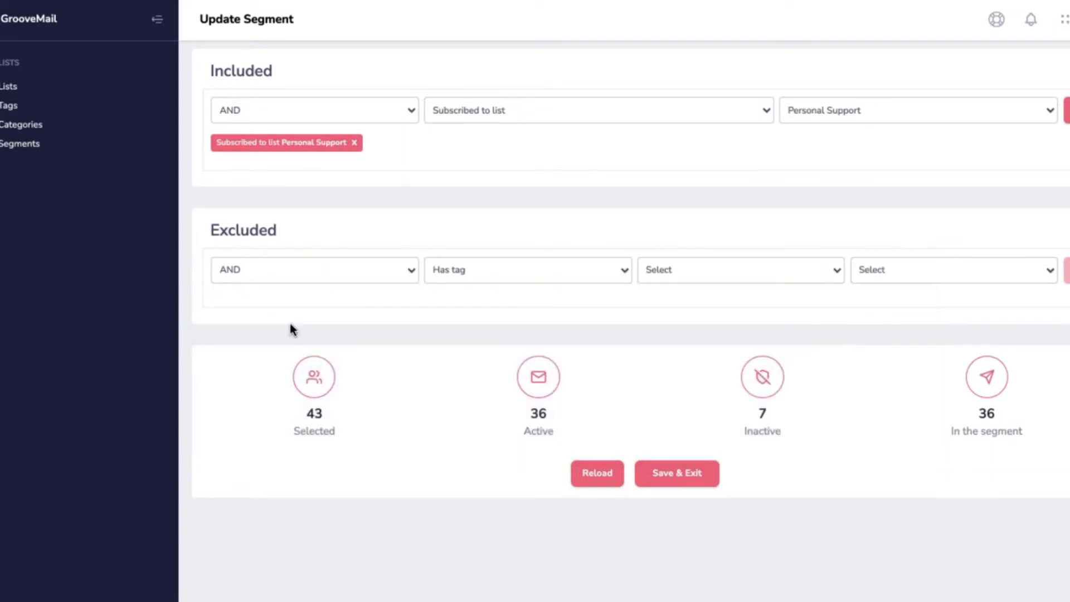
pyautogui.click(716, 279)
pyautogui.click(717, 303)
pyautogui.click(909, 271)
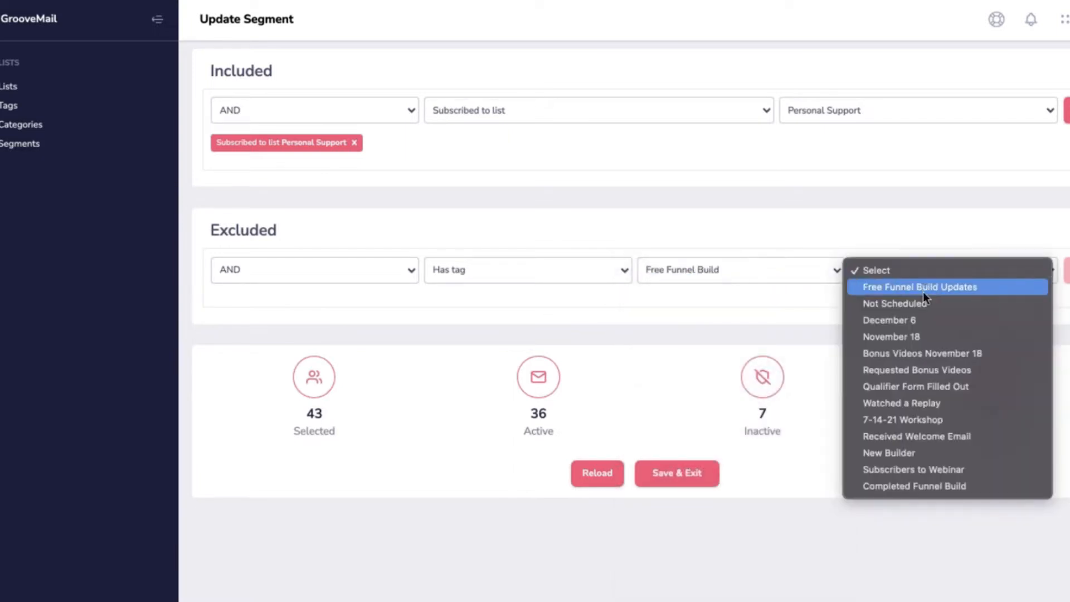
pyautogui.click(909, 453)
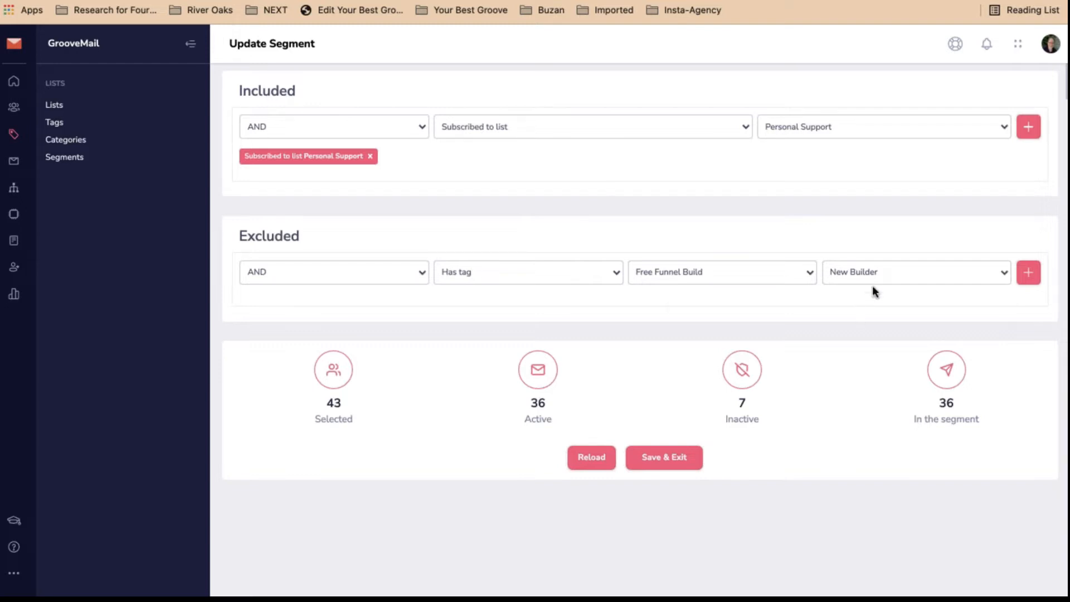
pyautogui.click(1030, 273)
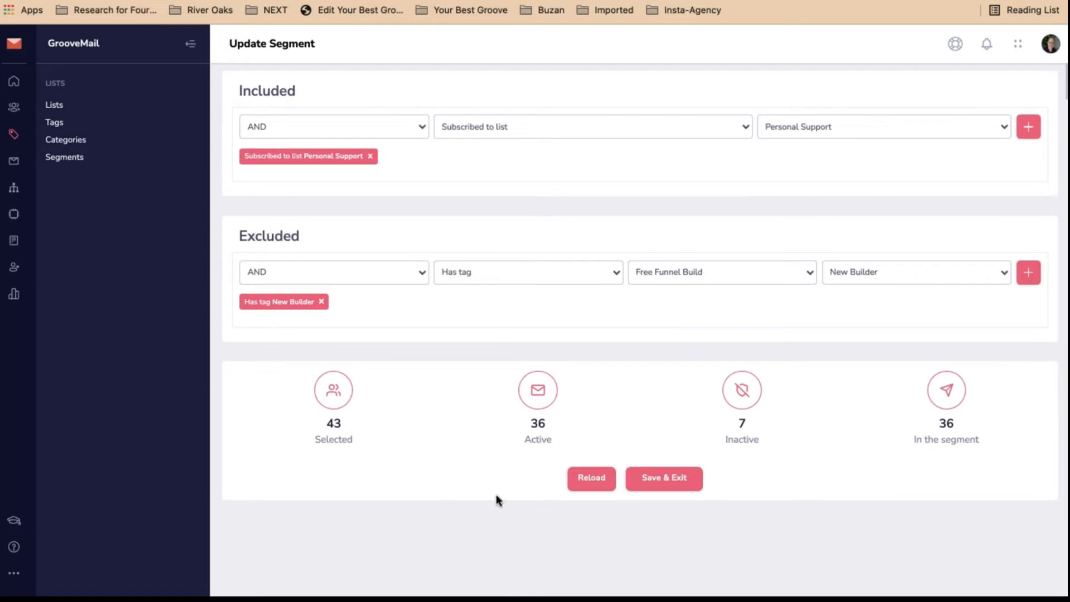
pyautogui.click(592, 481)
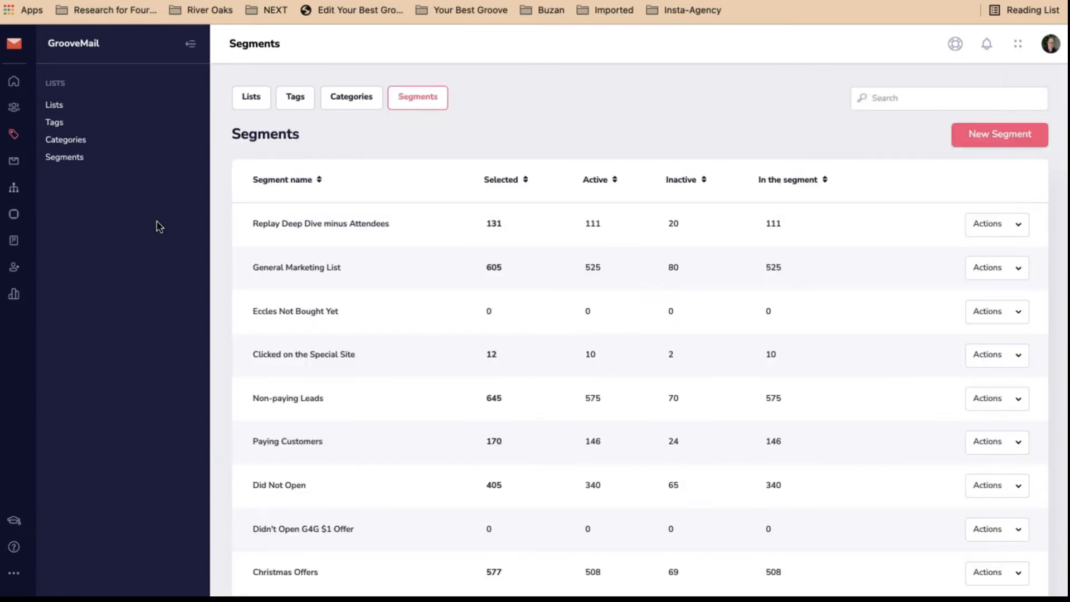
# Open the Automations page listing Free Funnel Build and two affiliate automations
pyautogui.click(14, 190)
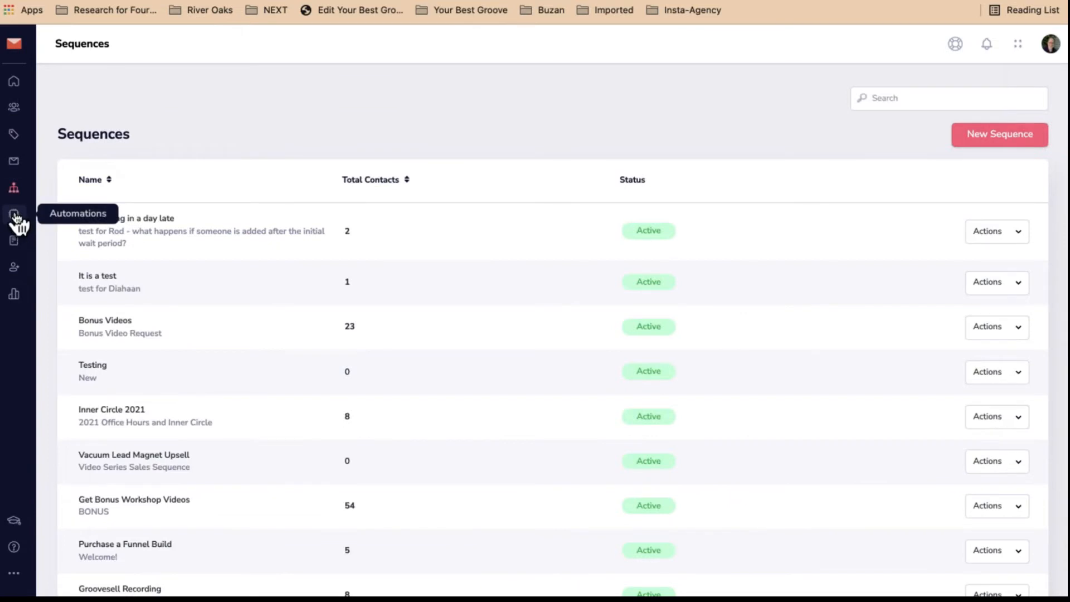
pyautogui.click(15, 216)
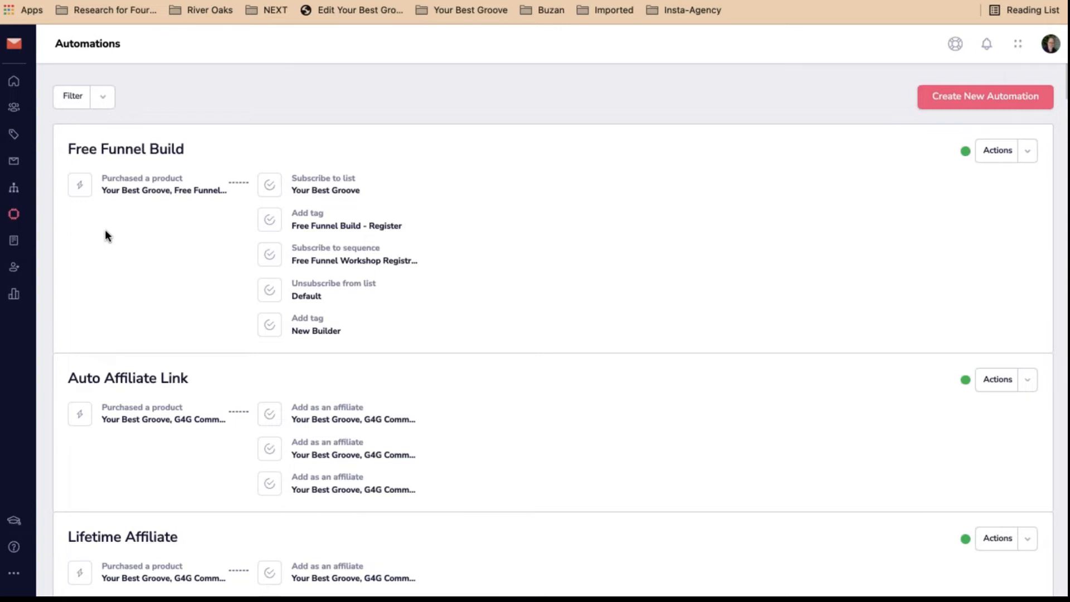
# Create a new automation named 'Purchased Funnel Build' with a product-purchase trigger
pyautogui.click(955, 97)
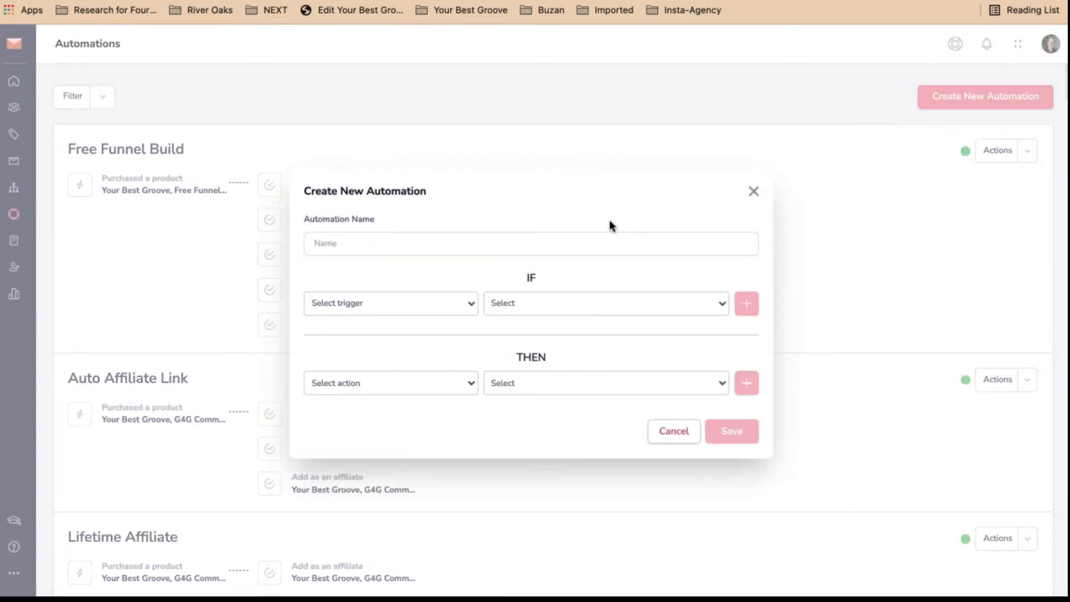
pyautogui.click(386, 246)
pyautogui.write('Purchased Funnel Build')
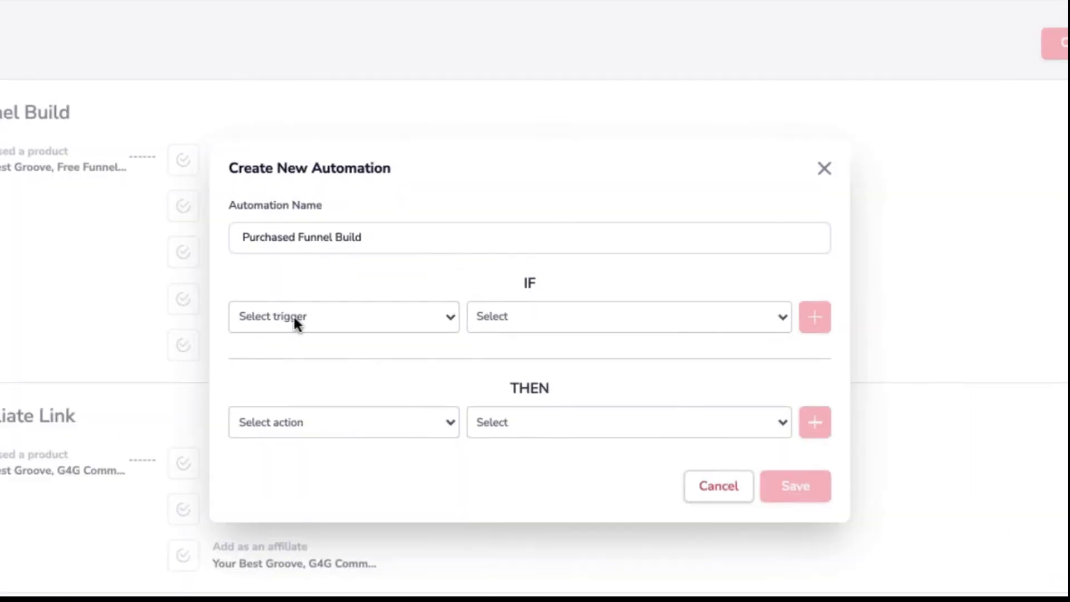
pyautogui.click(386, 300)
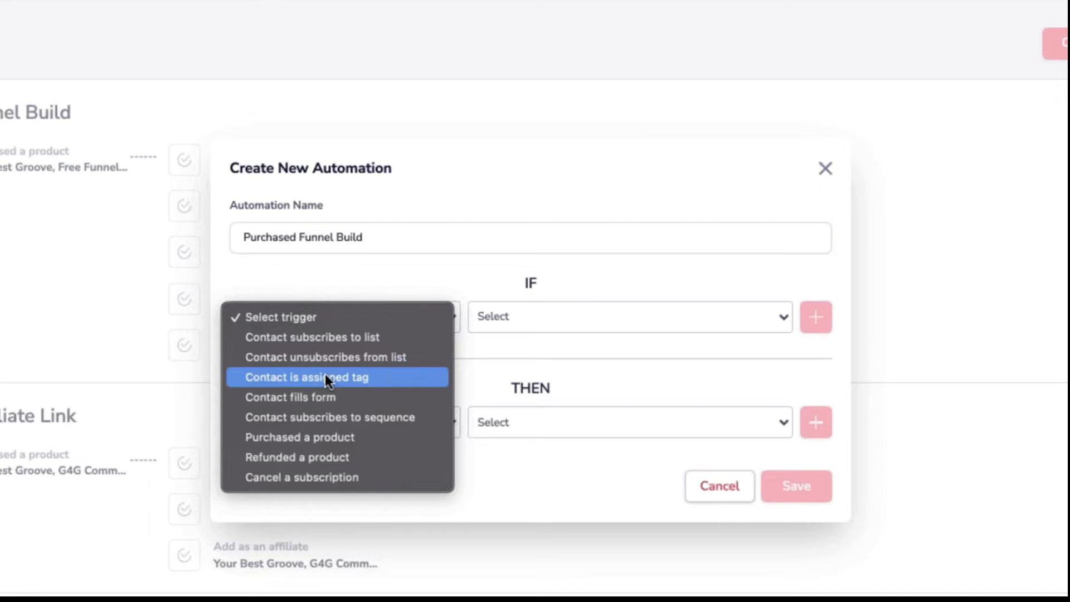
pyautogui.click(325, 358)
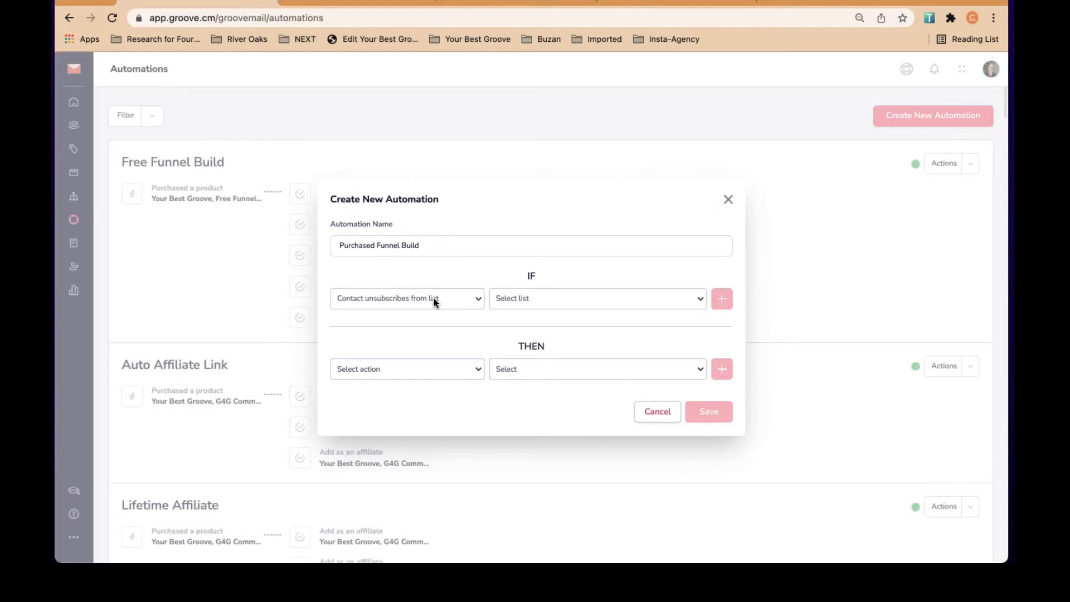
pyautogui.click(298, 359)
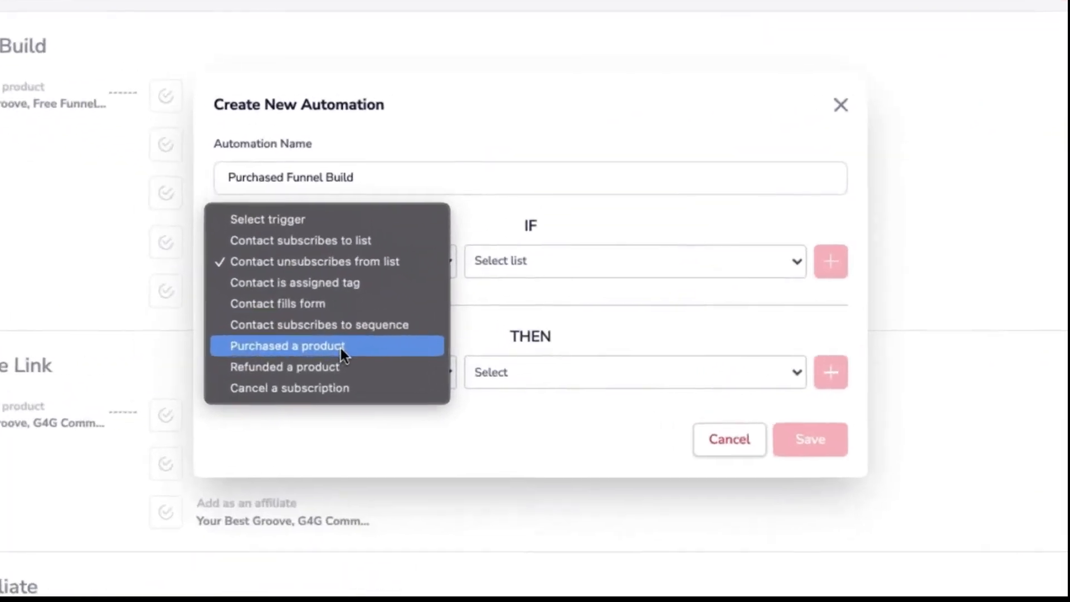
pyautogui.click(407, 352)
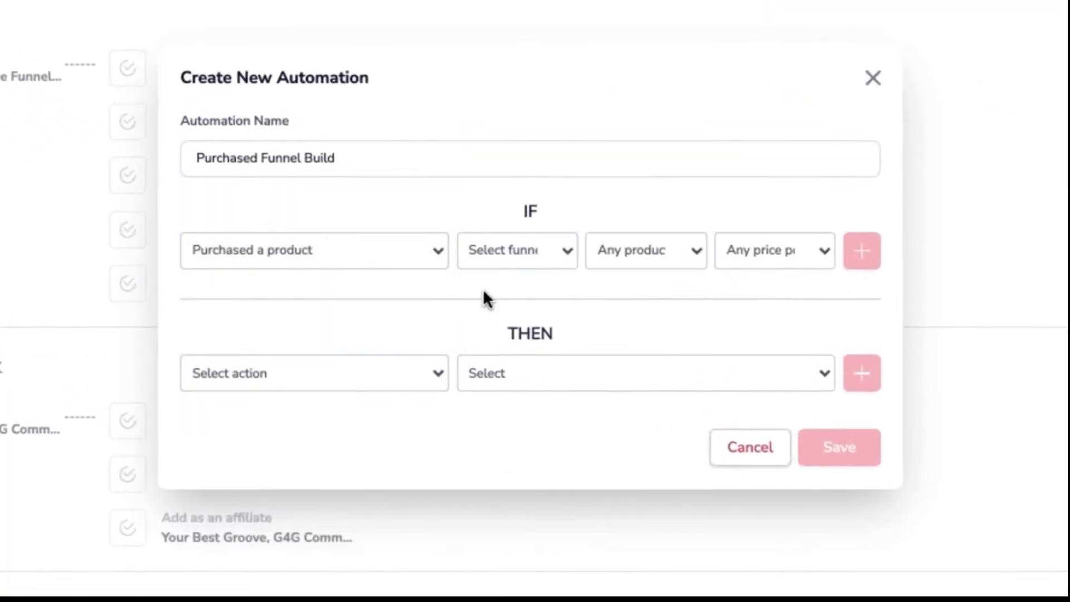
# Set the trigger to any Your Best Groove product at any price point and add it
pyautogui.click(540, 253)
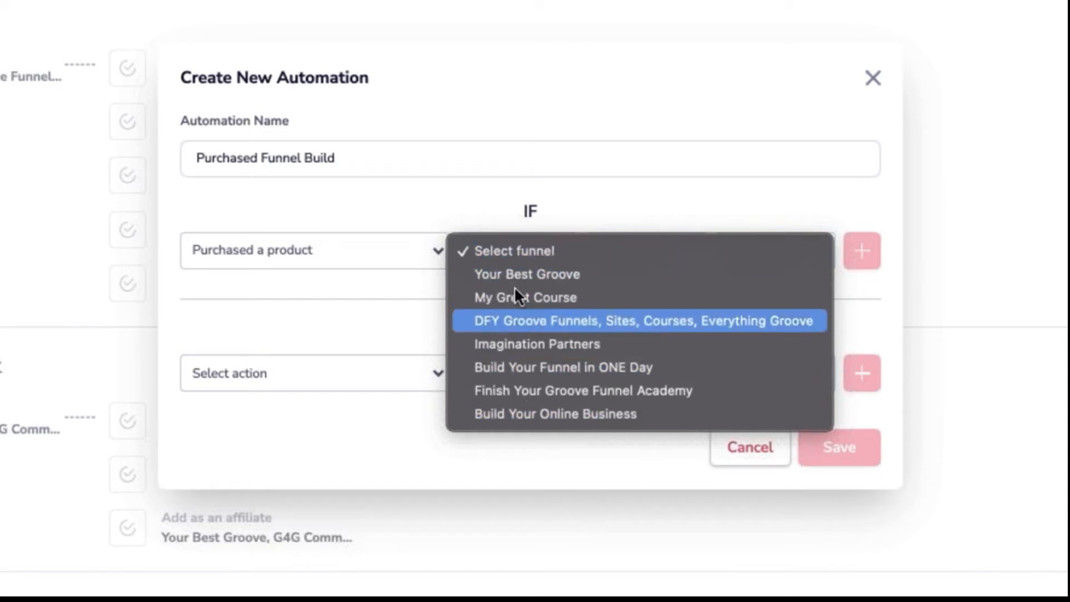
pyautogui.click(524, 273)
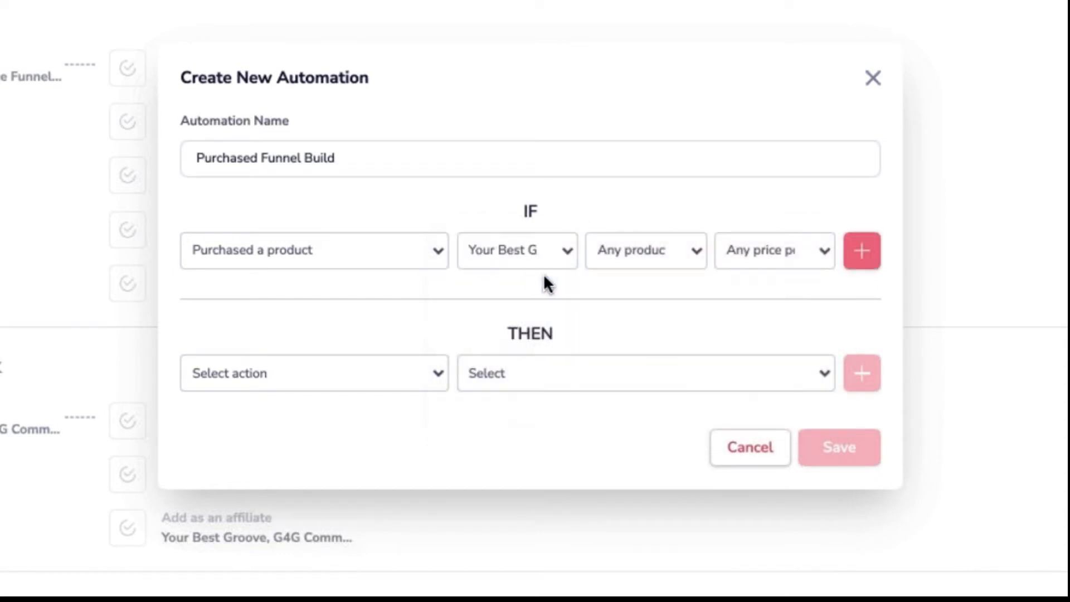
pyautogui.click(657, 247)
pyautogui.click(661, 247)
pyautogui.click(662, 246)
pyautogui.click(663, 246)
pyautogui.click(781, 247)
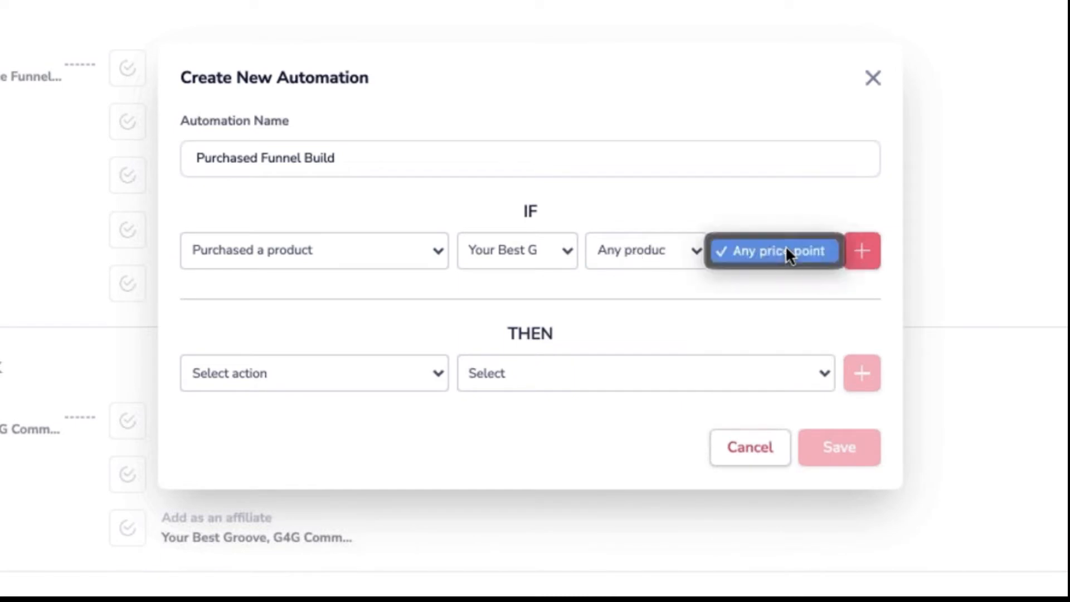
pyautogui.click(812, 252)
pyautogui.click(857, 259)
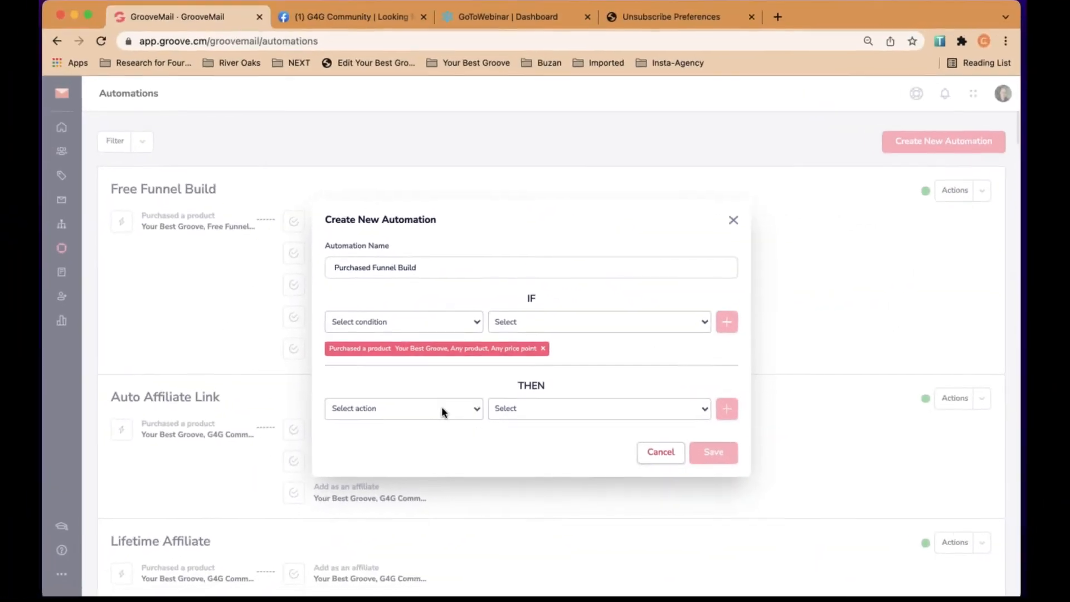
# Add a THEN action making buyers Your Best Groove affiliates at the default commission tier
pyautogui.click(392, 387)
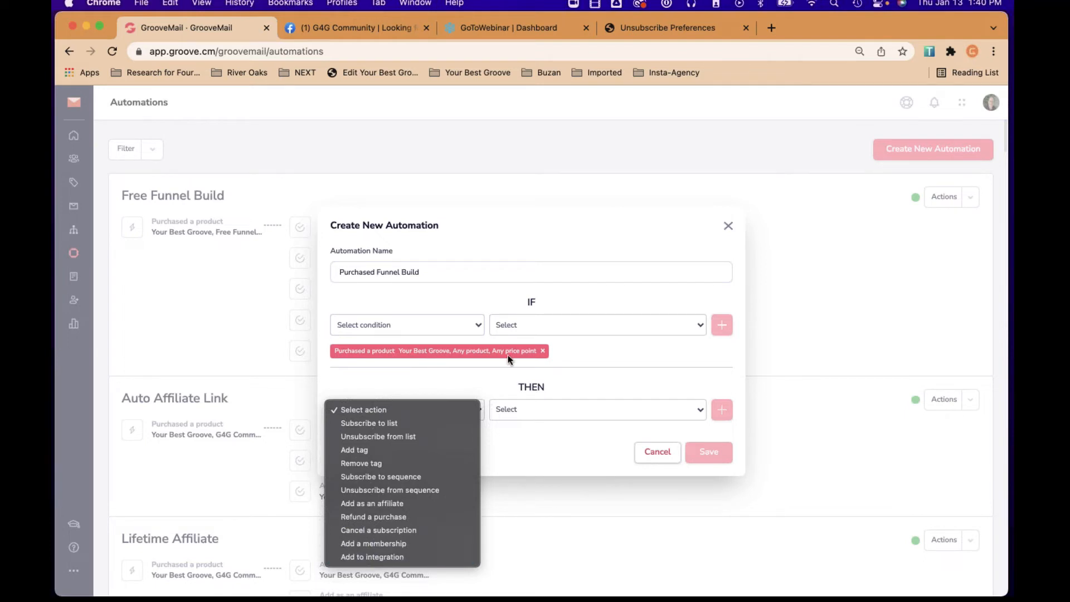
pyautogui.click(401, 504)
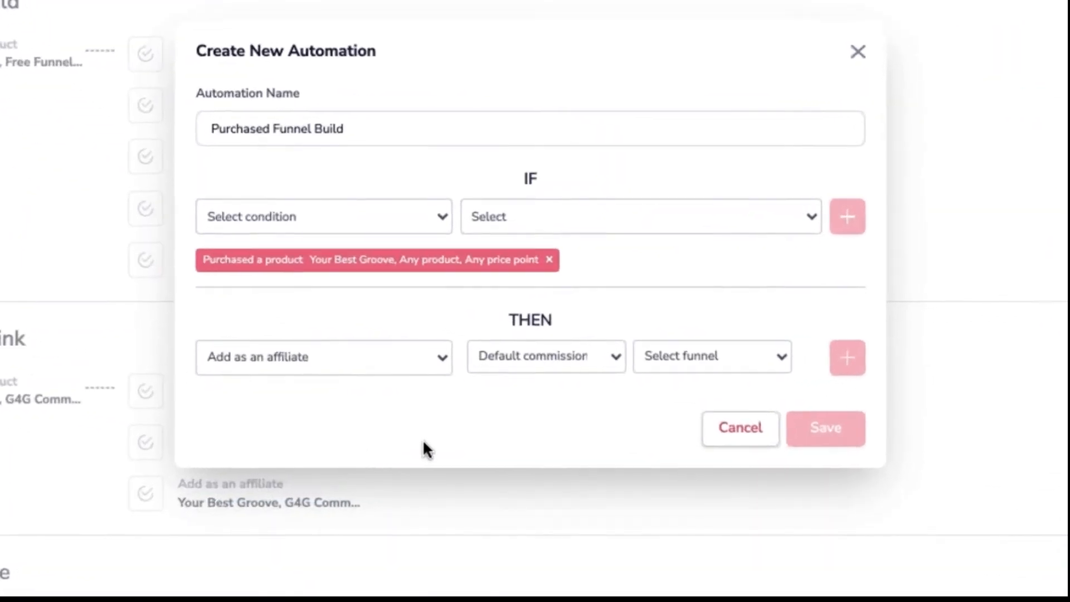
pyautogui.click(596, 353)
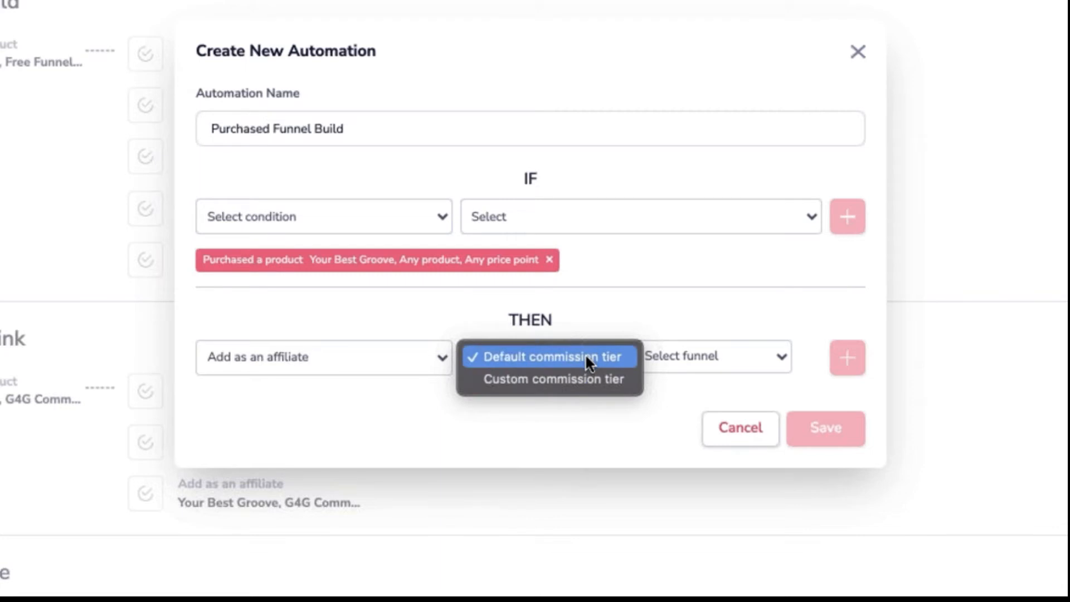
pyautogui.click(586, 357)
pyautogui.click(691, 356)
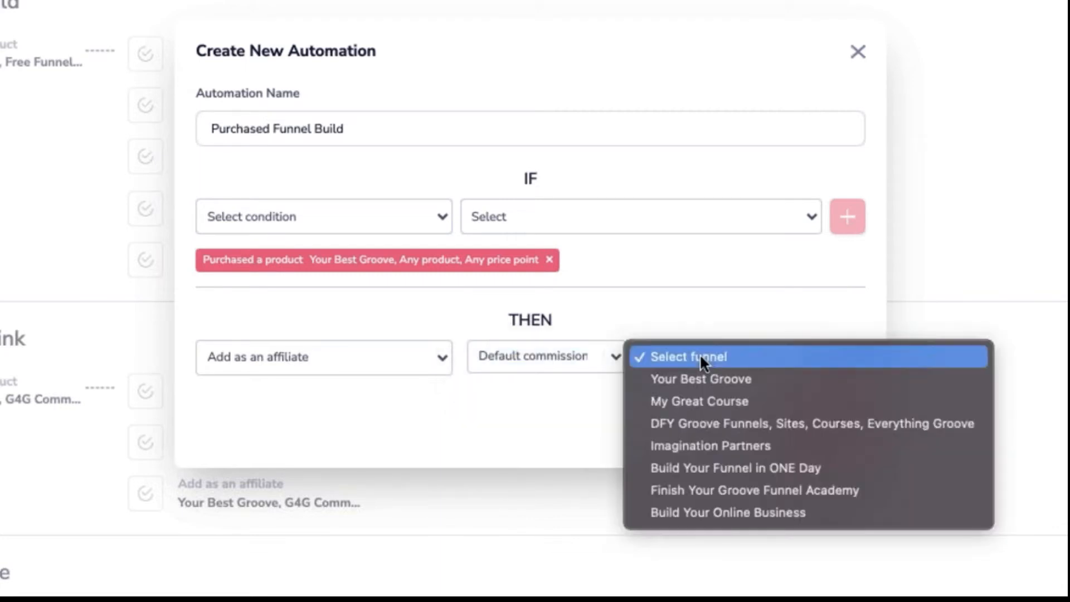
pyautogui.click(708, 379)
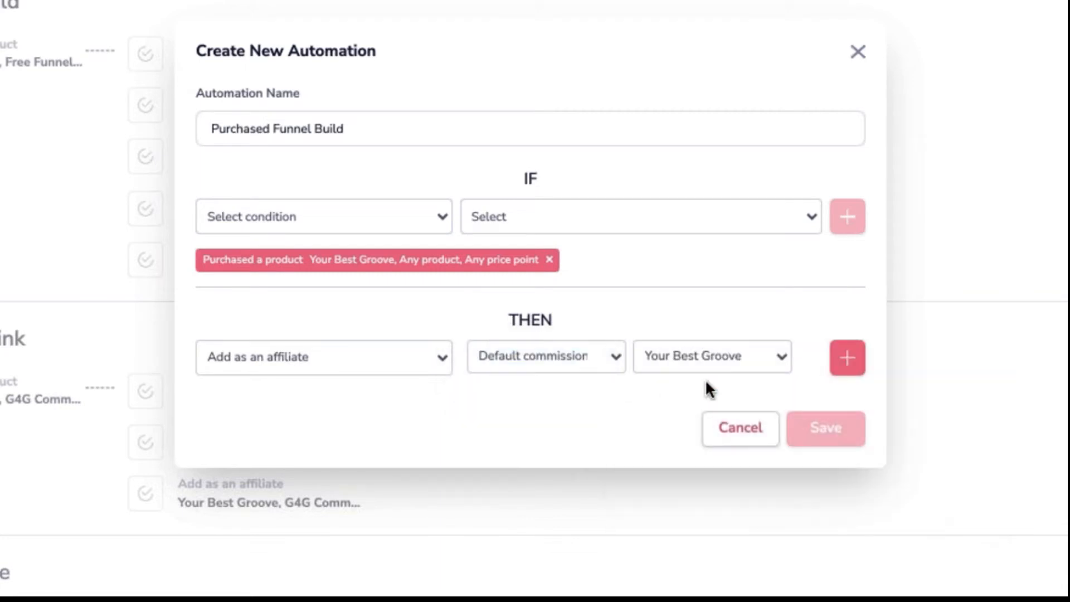
pyautogui.click(850, 362)
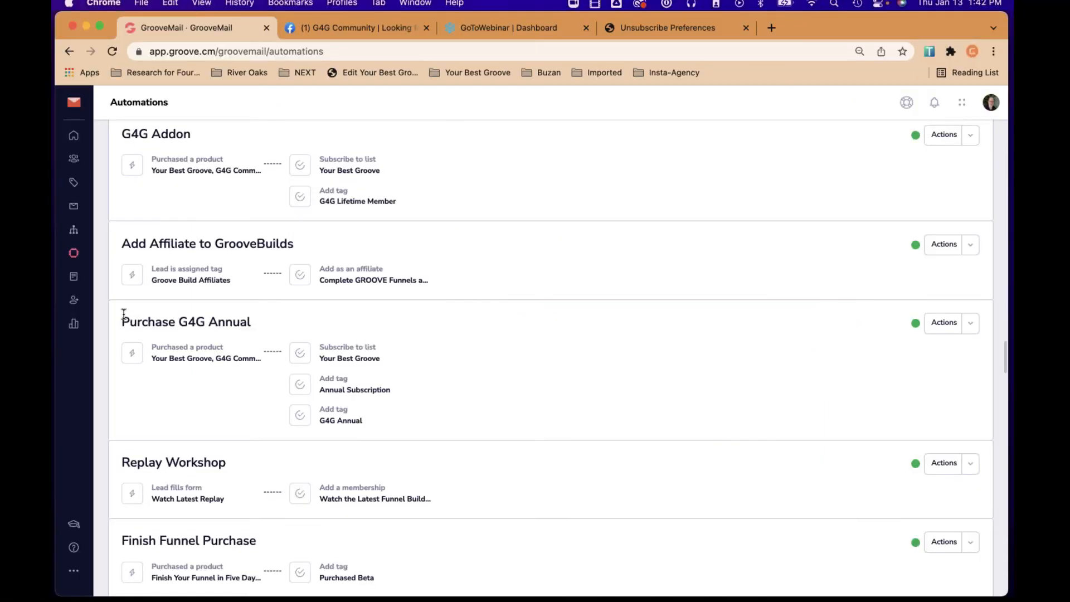
pyautogui.moveTo(122, 322); pyautogui.dragTo(249, 322)
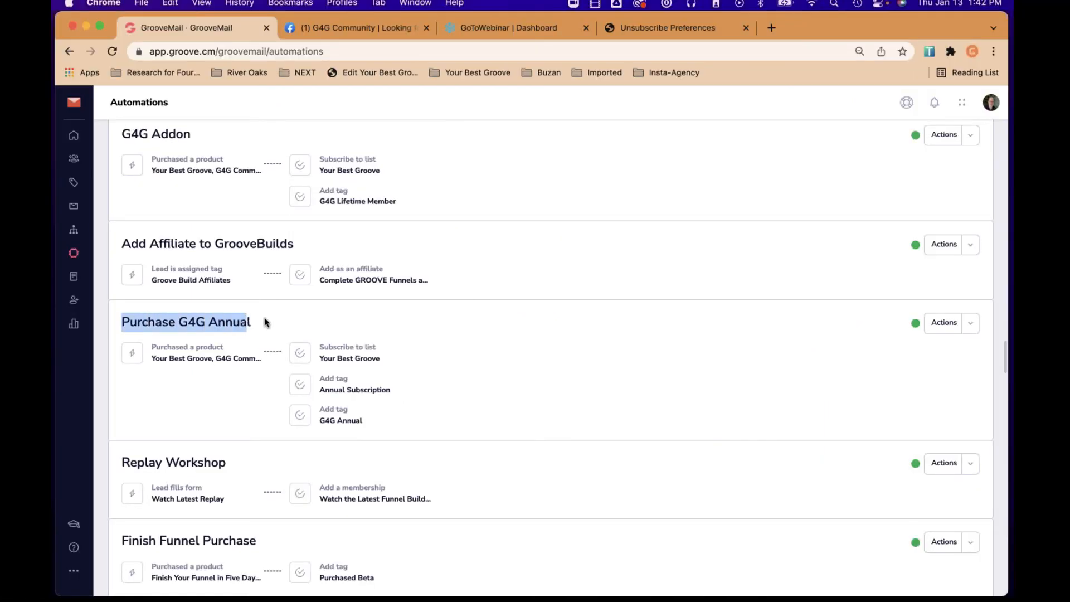
pyautogui.click(264, 322)
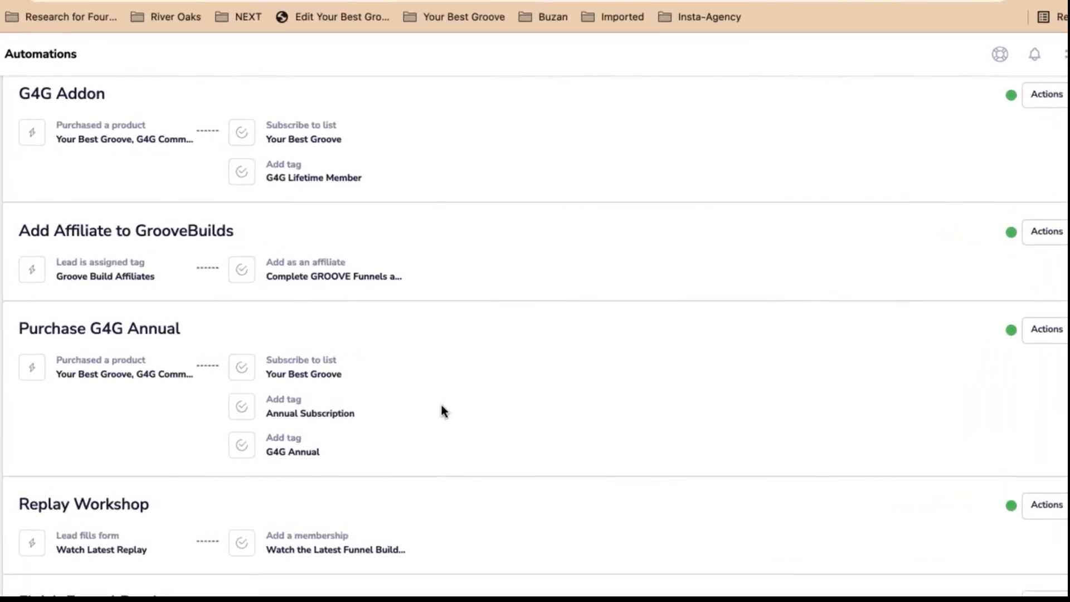
pyautogui.tripleClick(287, 375)
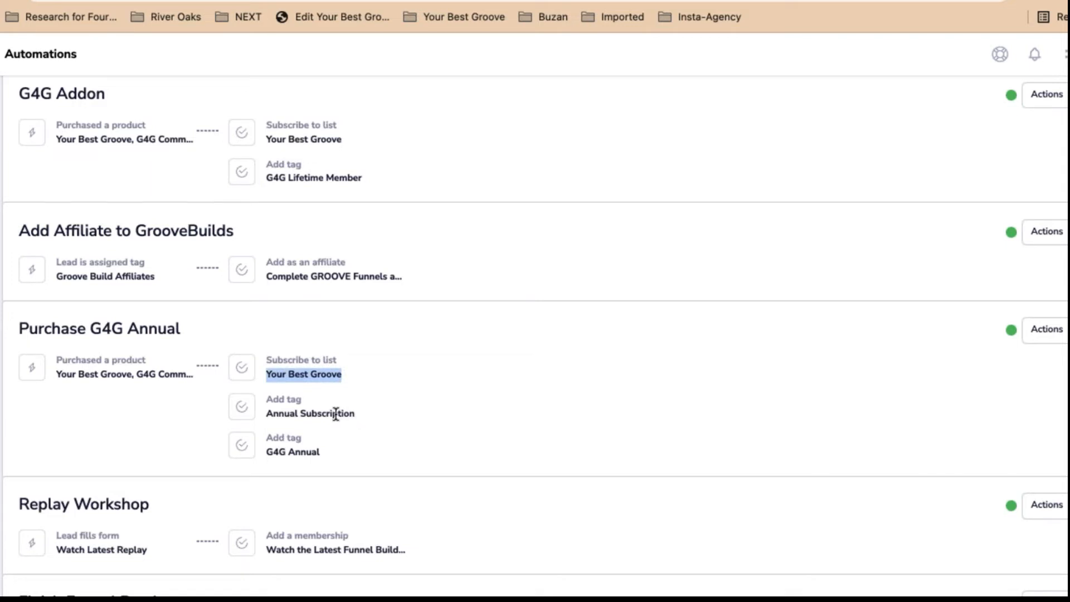
pyautogui.tripleClick(337, 413)
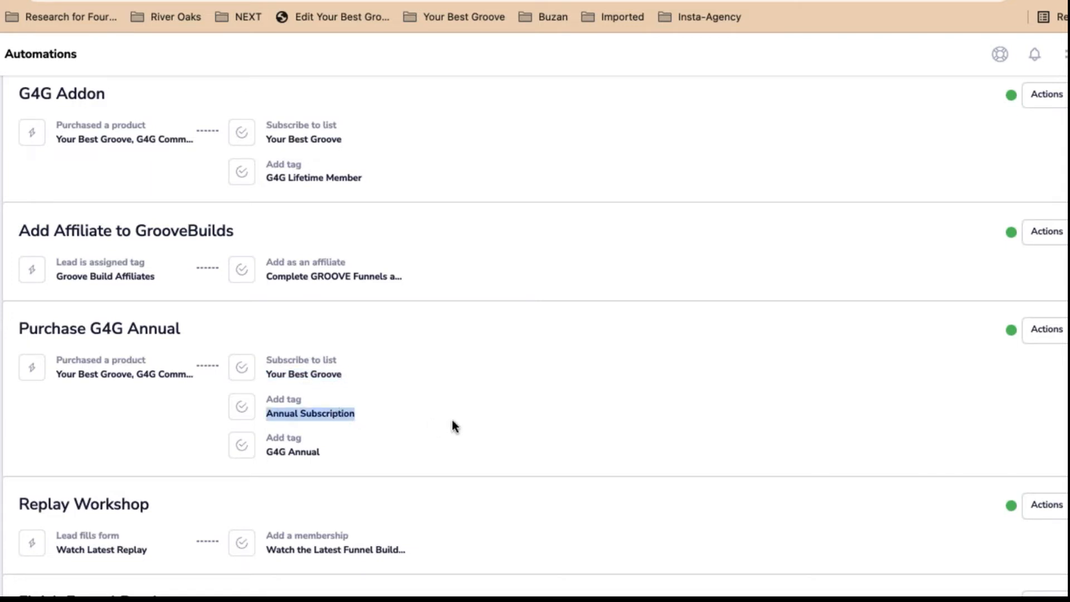
pyautogui.tripleClick(307, 452)
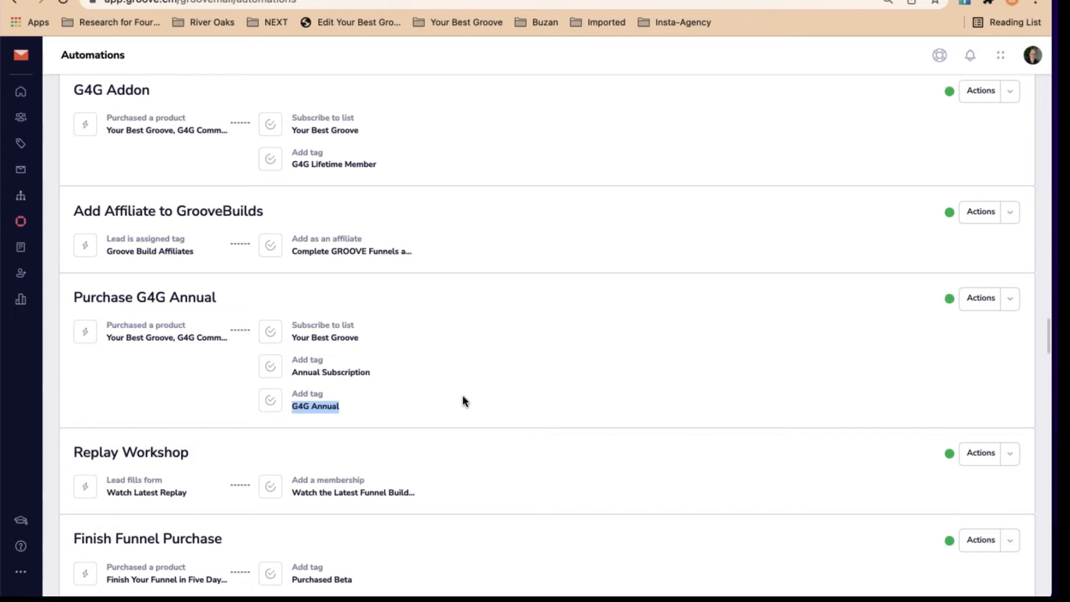
pyautogui.scroll(3, 530, 324)
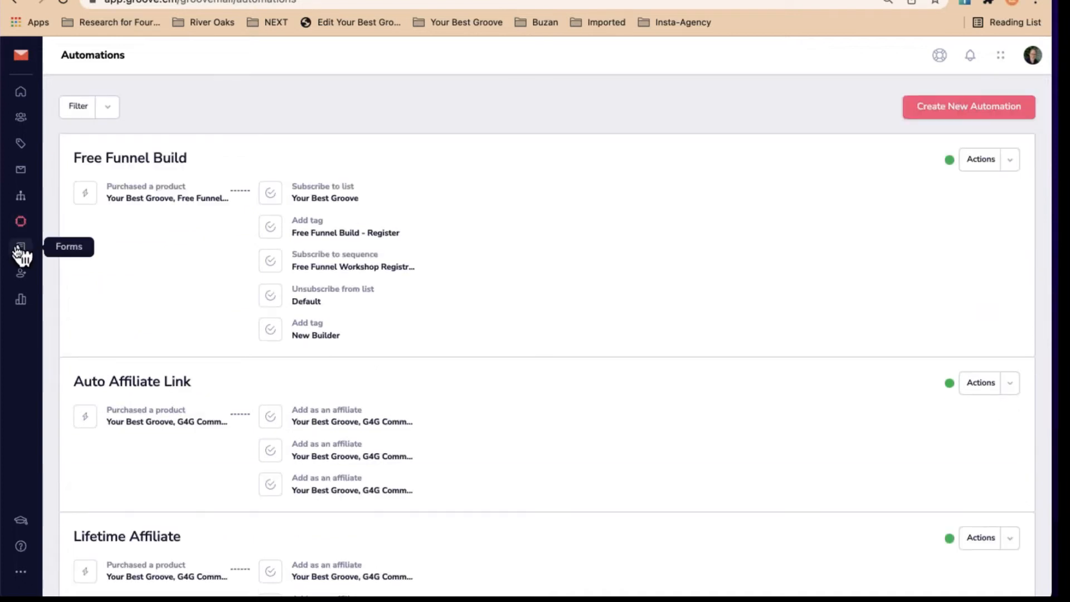
# Create the sequence 'Example for Deep Dive' with description 'Example' and open its builder
pyautogui.click(22, 197)
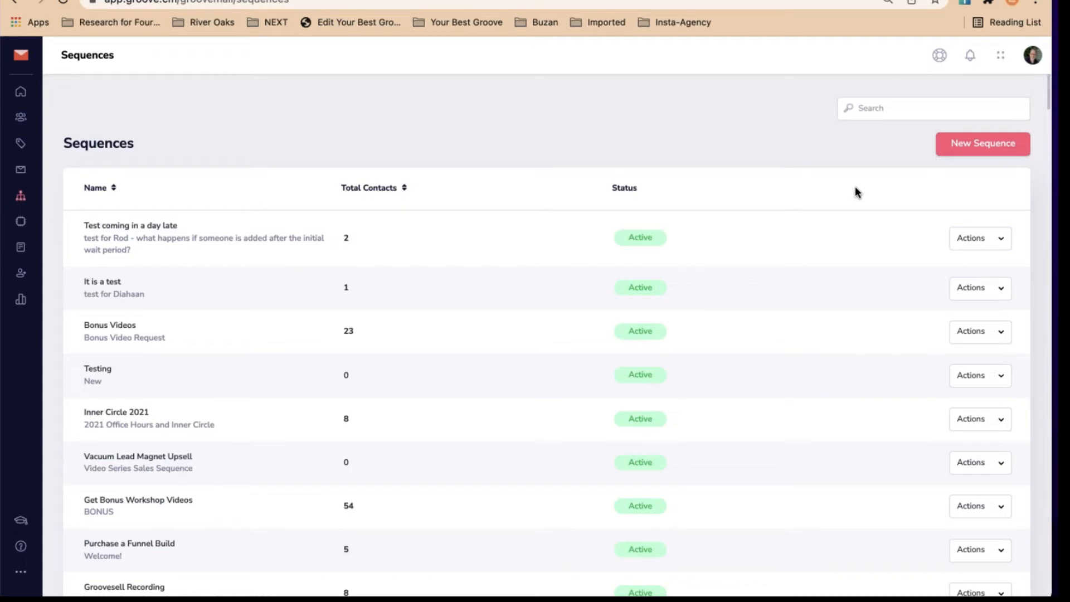
pyautogui.click(990, 146)
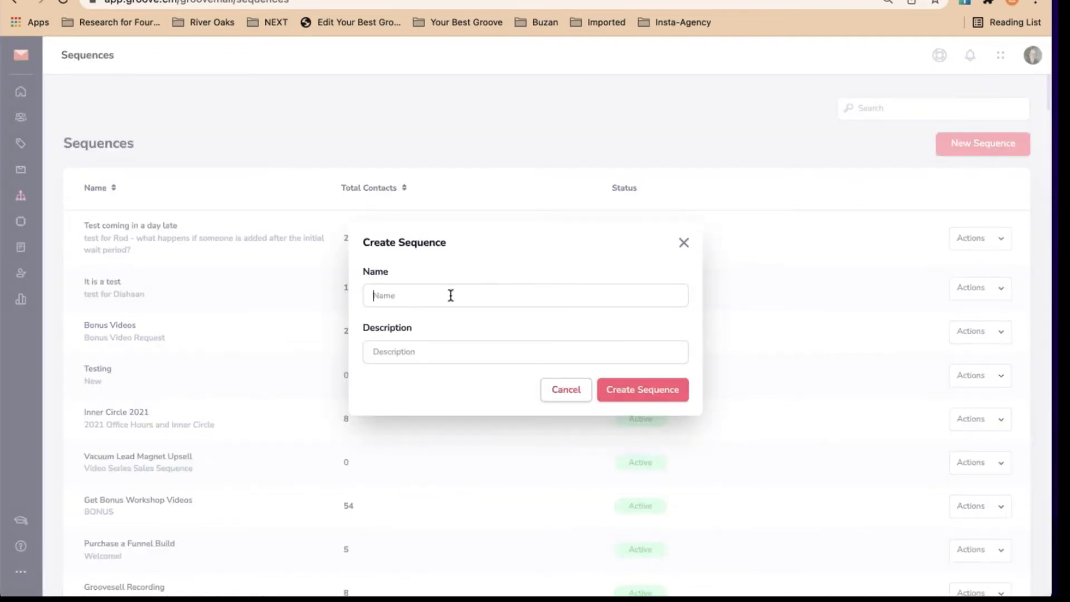
pyautogui.write('Example for Deep Dive')
pyautogui.click(423, 350)
pyautogui.write('Example')
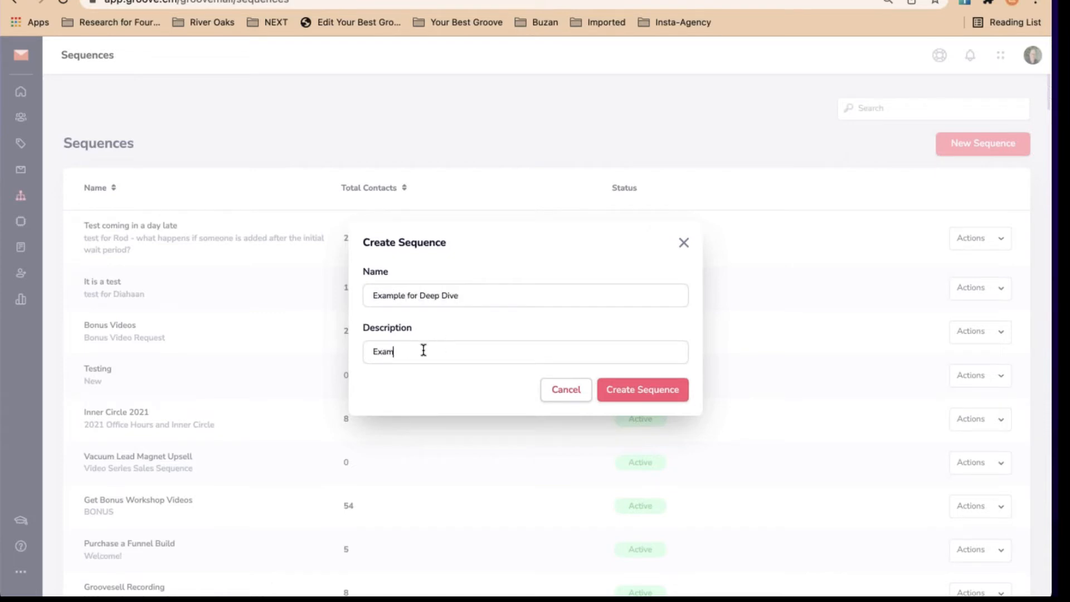
pyautogui.click(660, 393)
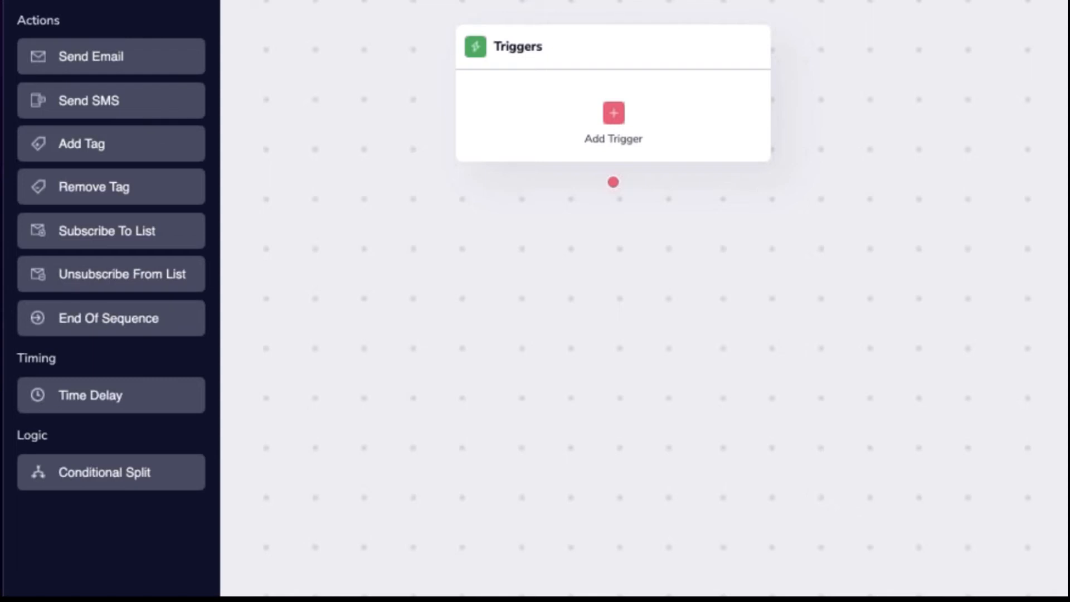
# Add a tag trigger using the G4G Monthly tag from the YBG Products Purchased category
pyautogui.click(615, 111)
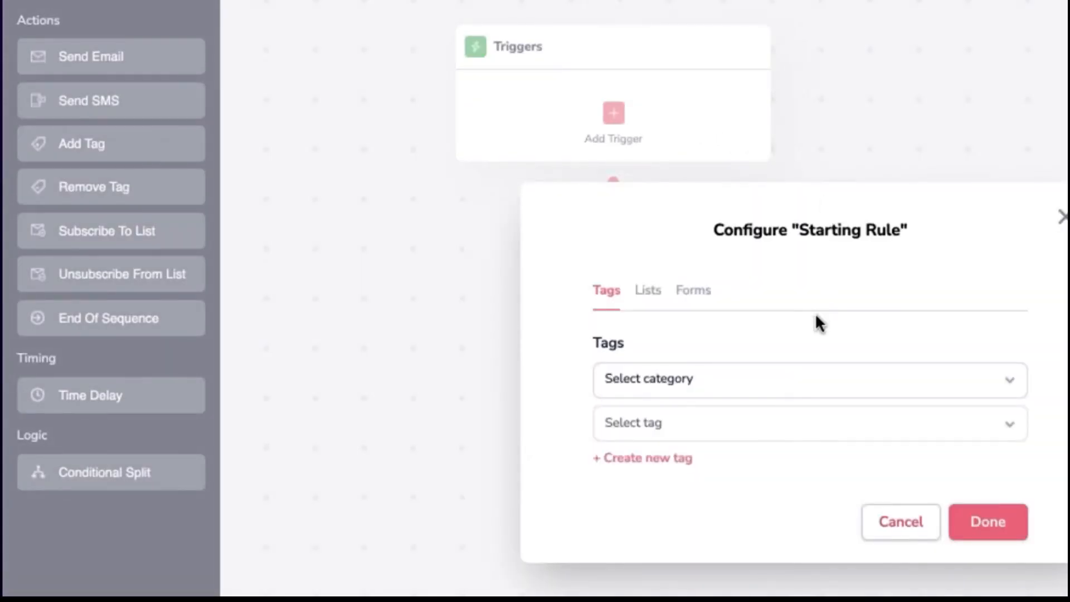
pyautogui.click(716, 381)
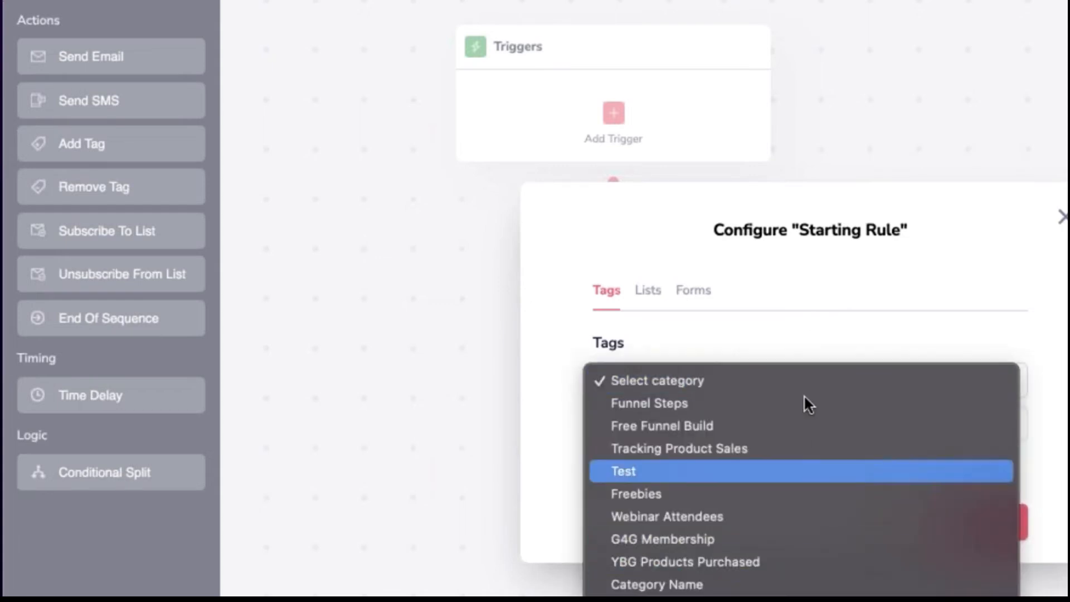
pyautogui.click(803, 327)
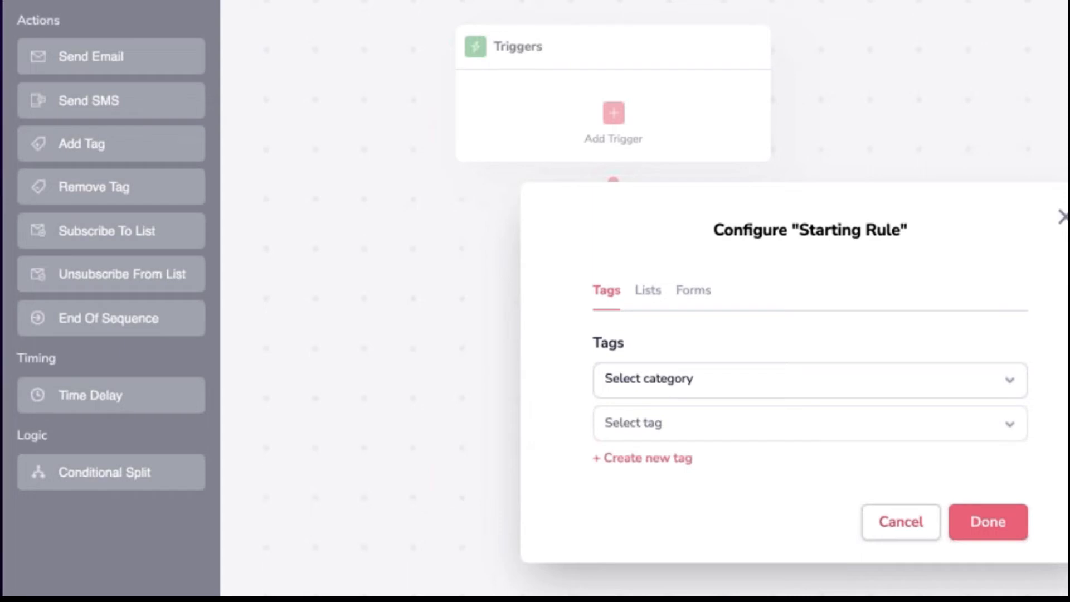
pyautogui.click(718, 377)
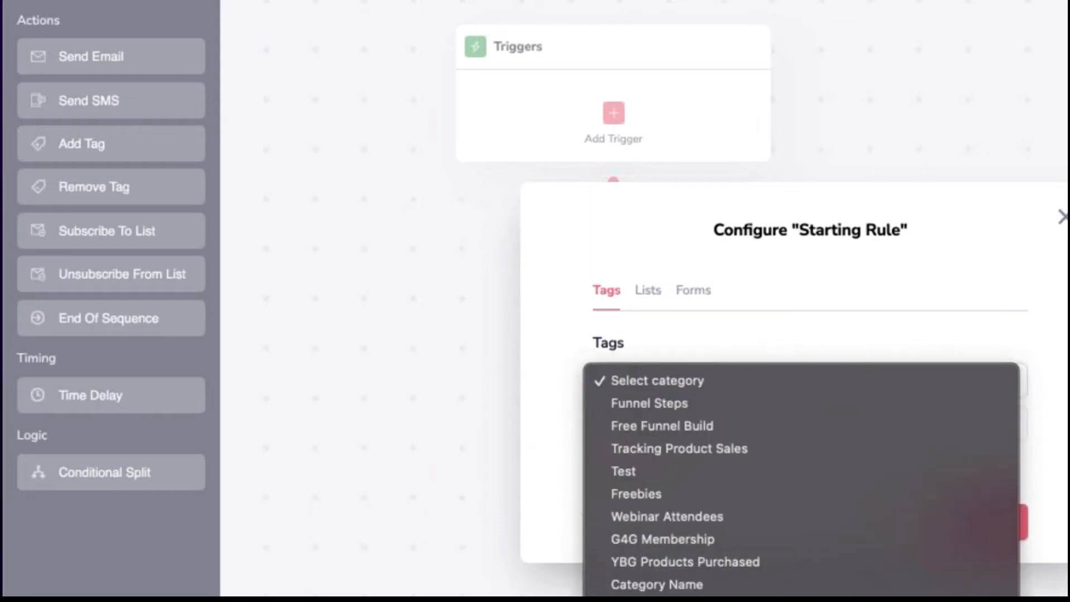
pyautogui.scroll(-1, 801, 479)
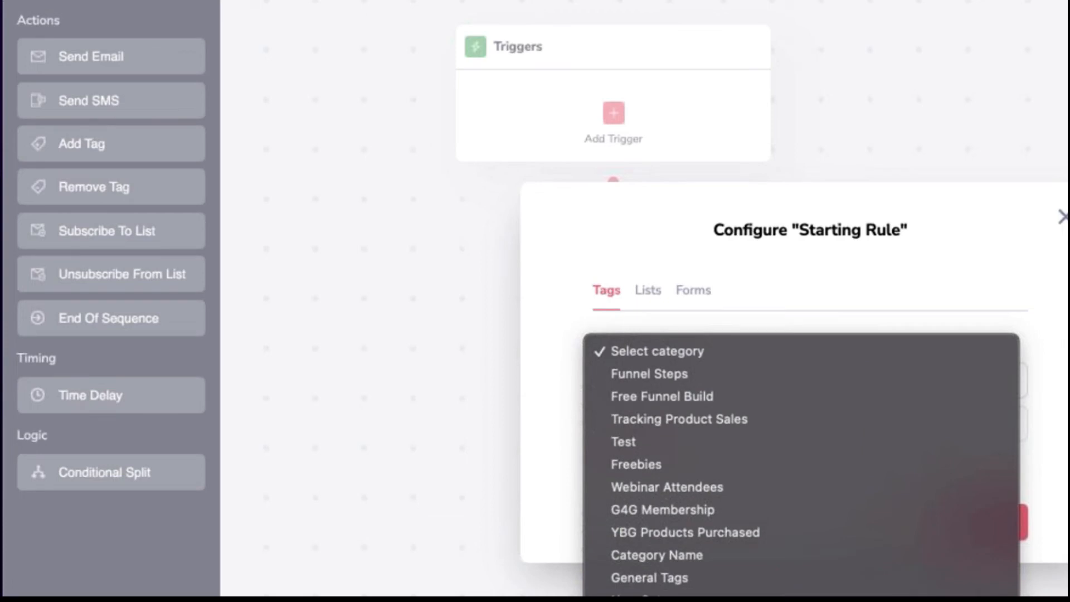
pyautogui.click(674, 532)
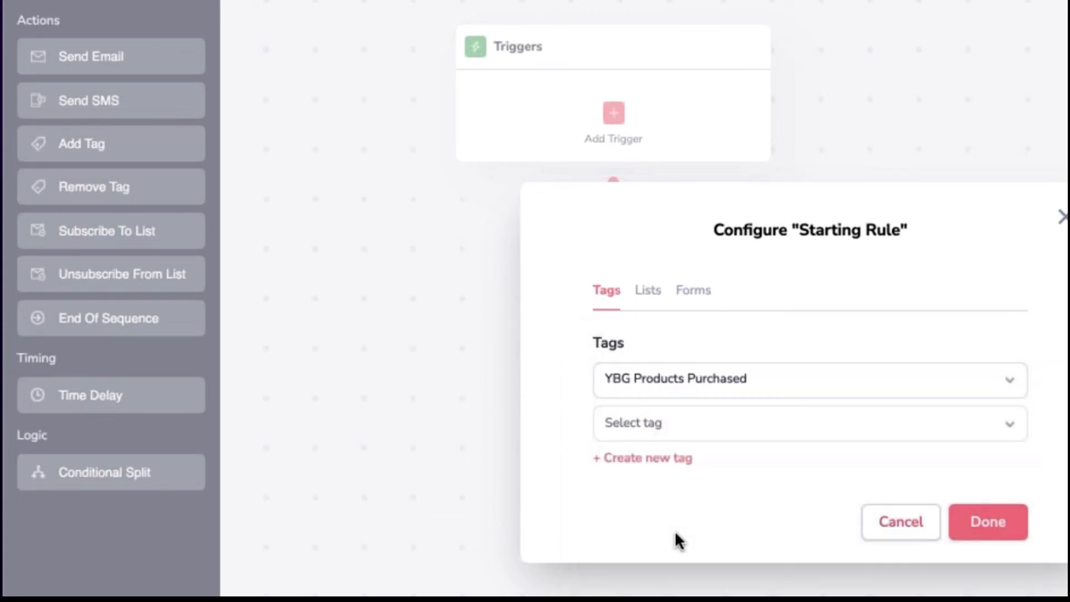
pyautogui.click(697, 422)
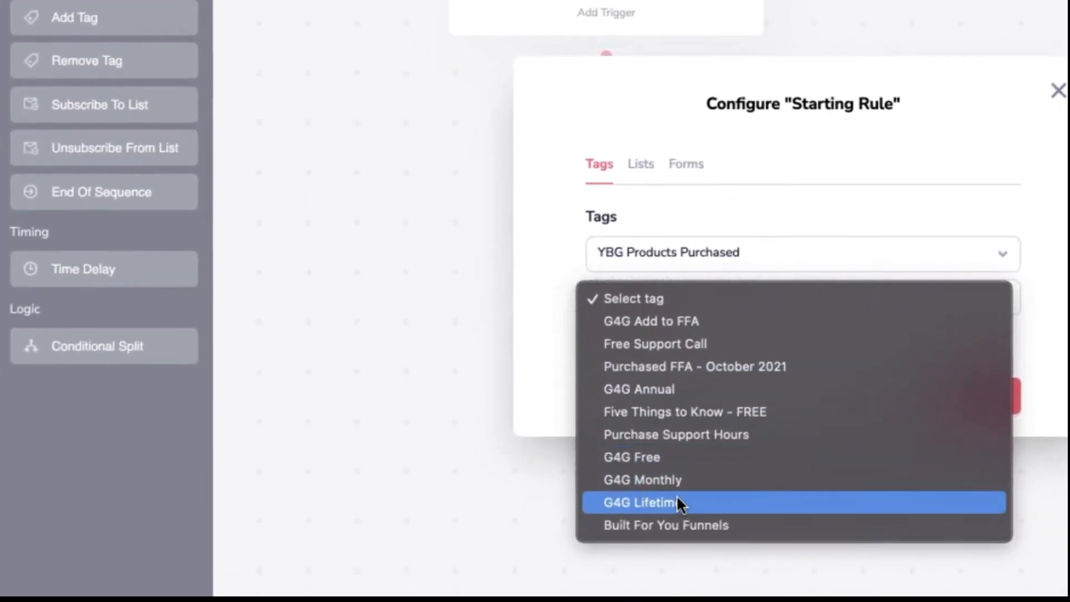
pyautogui.click(682, 480)
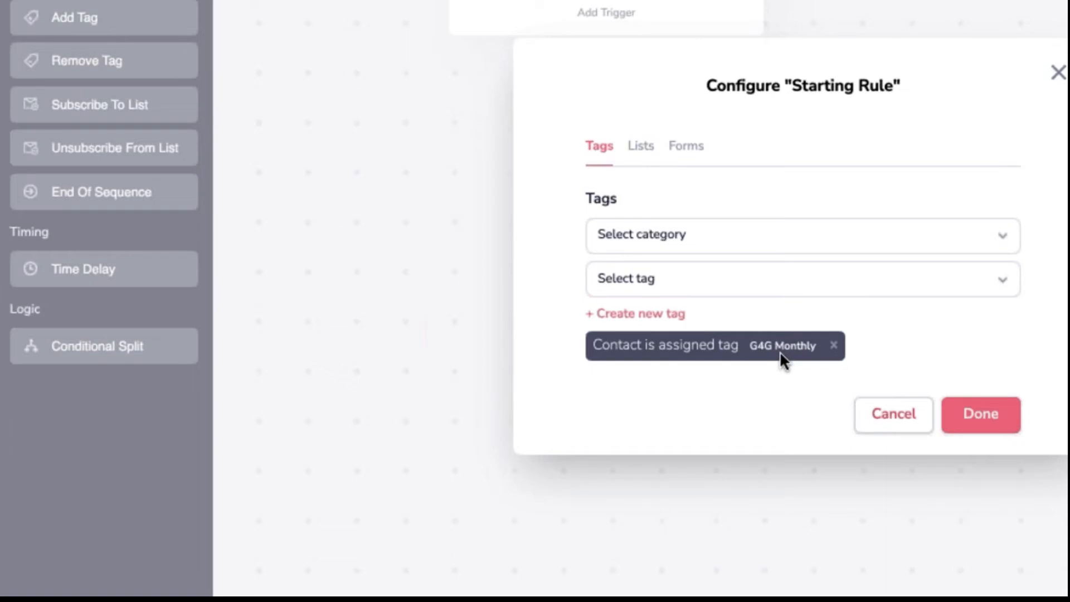
pyautogui.click(989, 424)
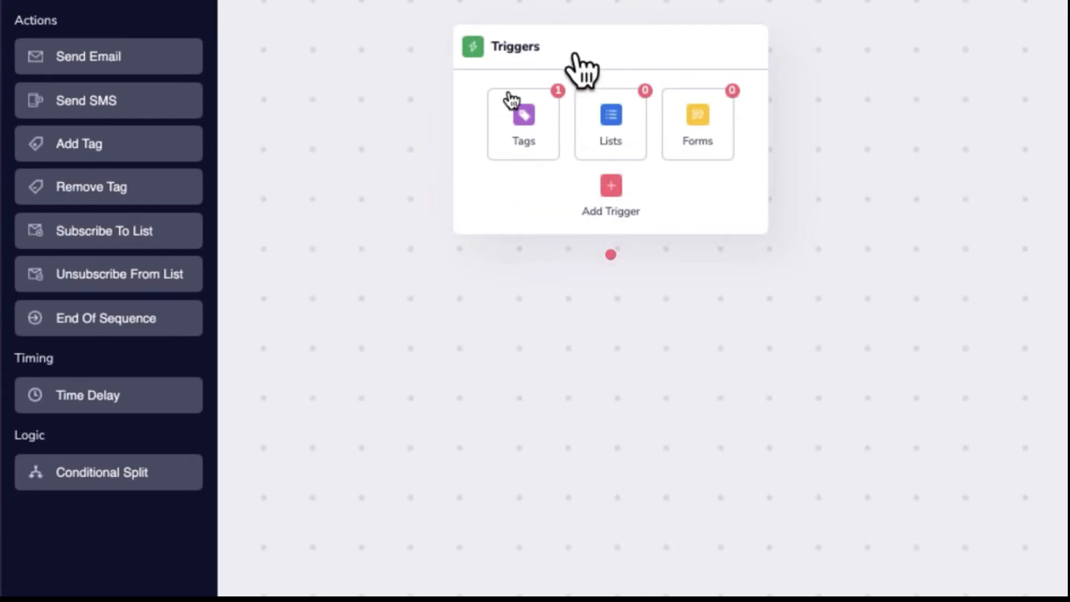
# Try Groovemail Deep Dive list and December 6 Example form triggers, then discard them
pyautogui.moveTo(648, 146)
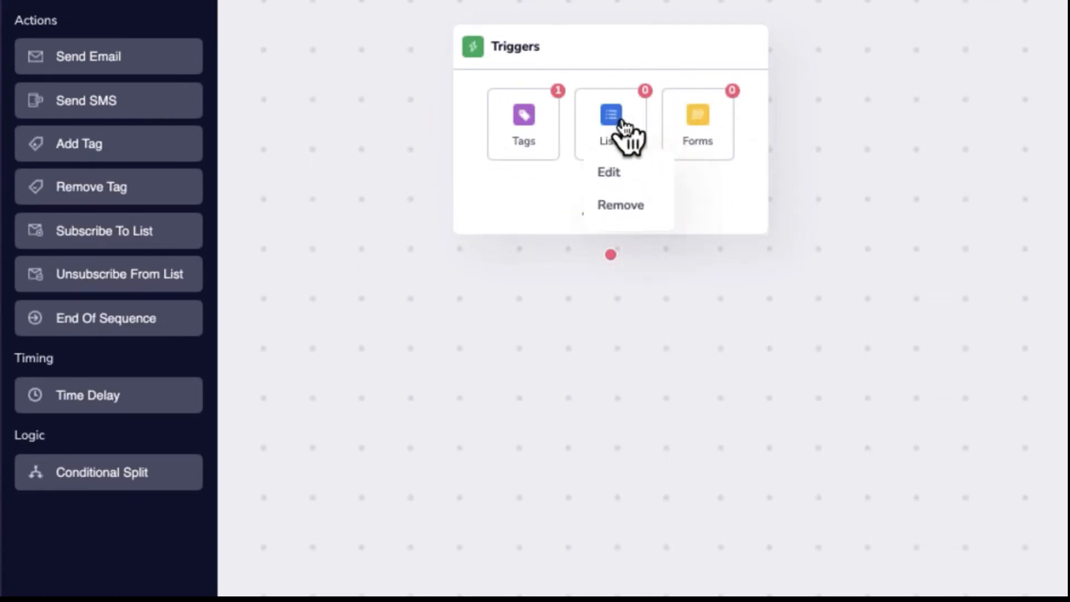
pyautogui.click(612, 172)
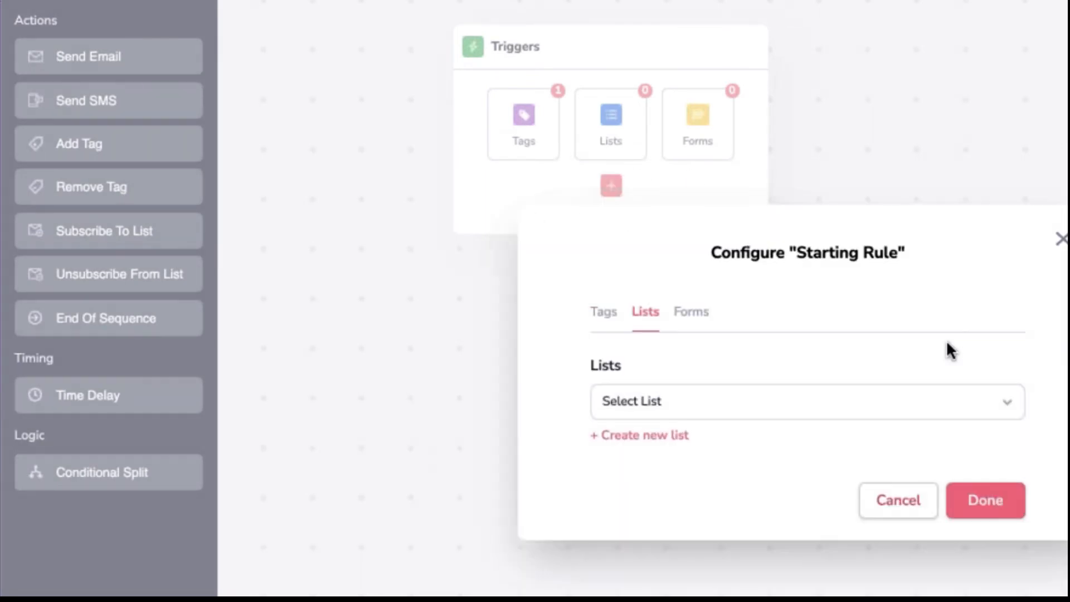
pyautogui.click(707, 401)
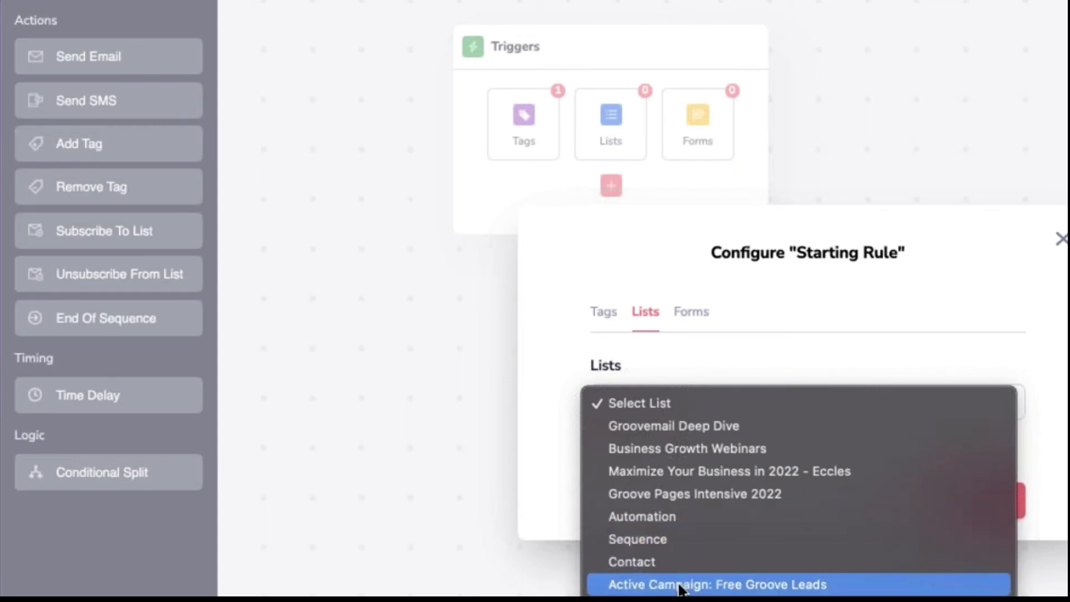
pyautogui.click(671, 423)
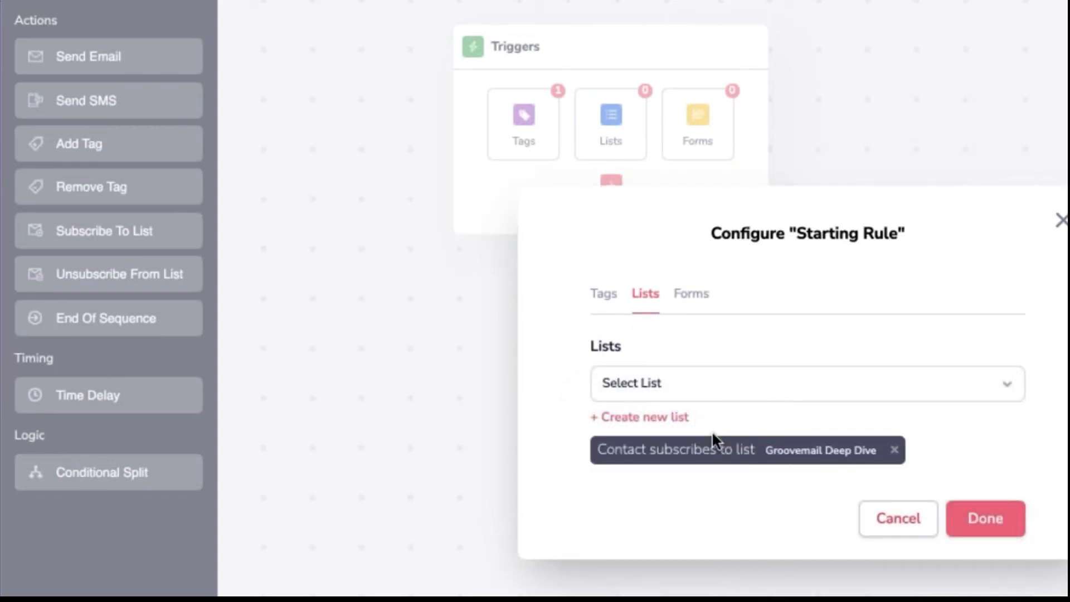
pyautogui.click(998, 527)
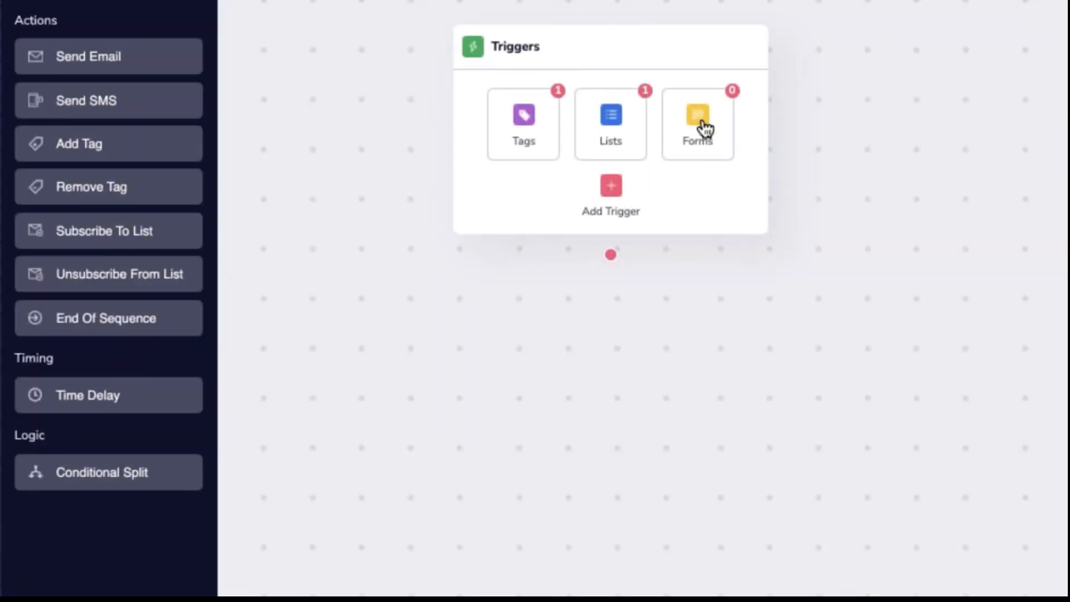
pyautogui.moveTo(712, 137)
pyautogui.click(702, 174)
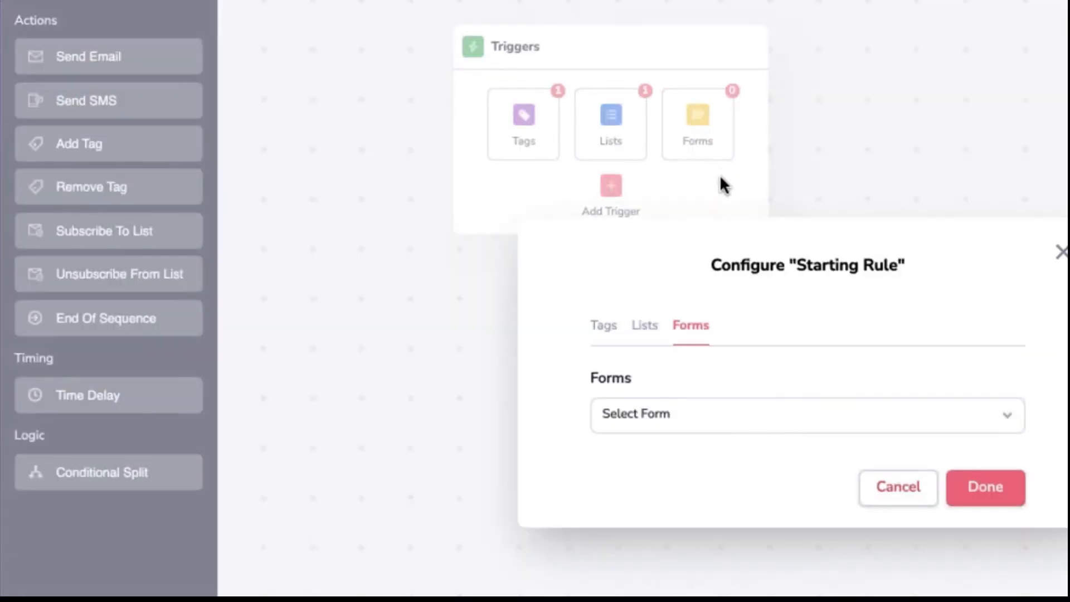
pyautogui.click(661, 415)
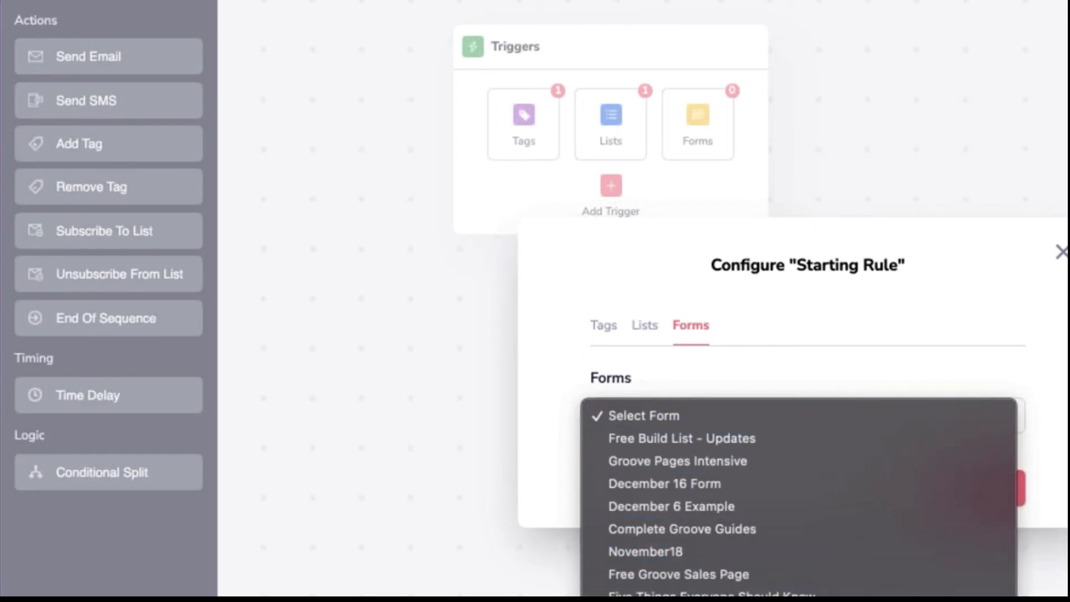
pyautogui.click(679, 506)
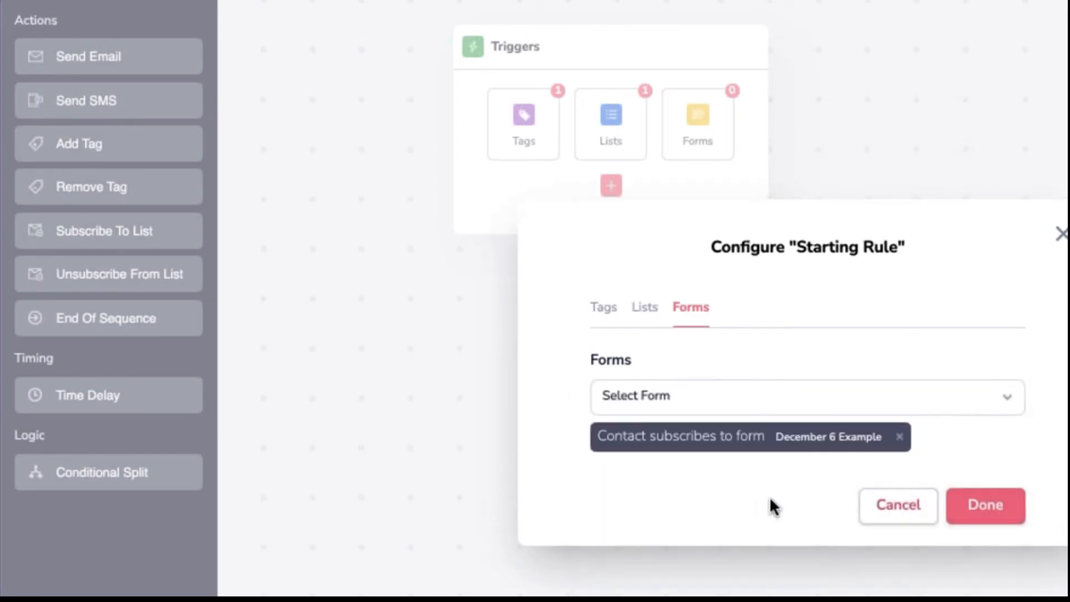
pyautogui.click(1054, 237)
pyautogui.click(551, 145)
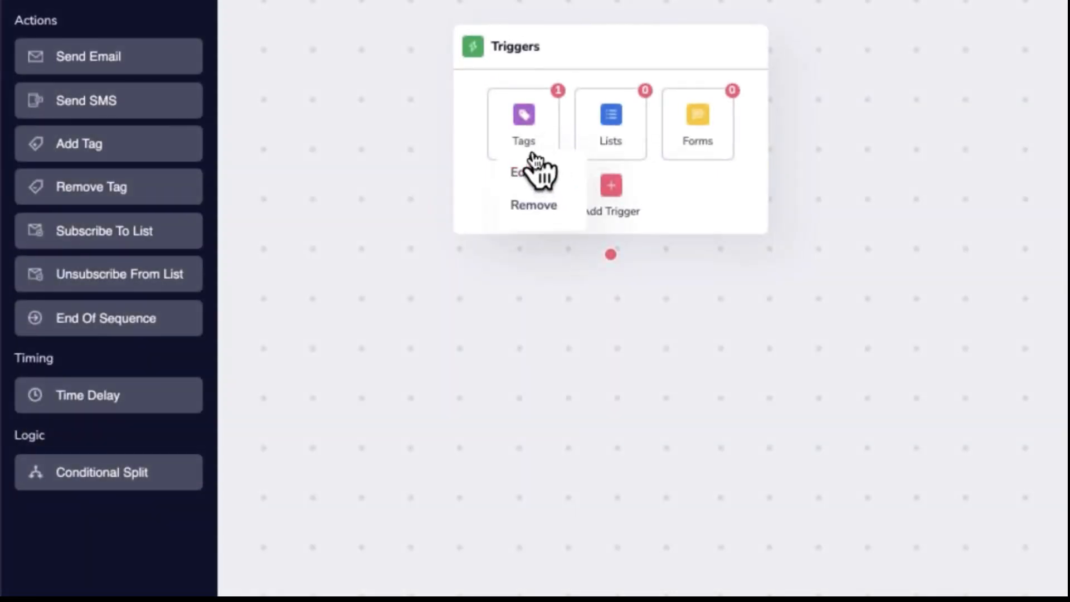
pyautogui.click(636, 143)
pyautogui.click(549, 147)
pyautogui.click(526, 168)
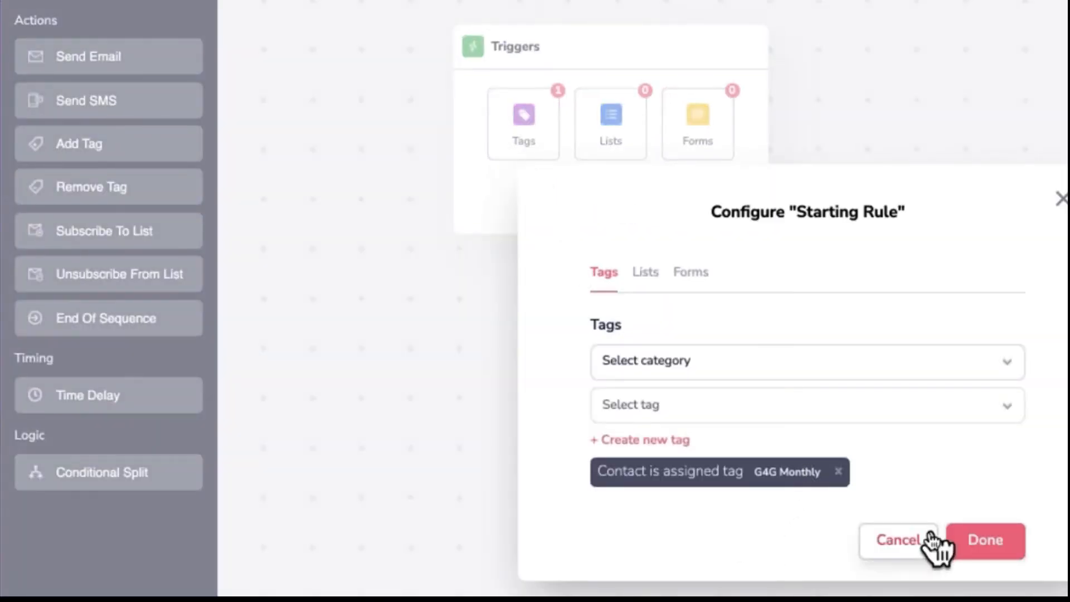
pyautogui.click(904, 541)
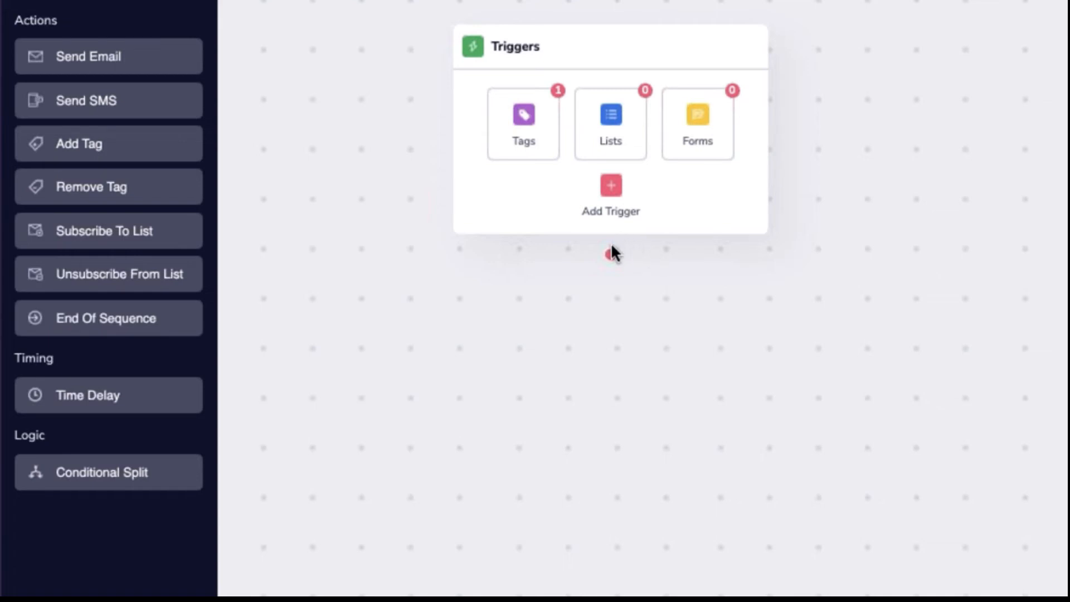
# Add an Active Send Email step named 'G4G Monthly 1' with subject 'Welcome to G4G'
pyautogui.moveTo(129, 59); pyautogui.dragTo(424, 364)
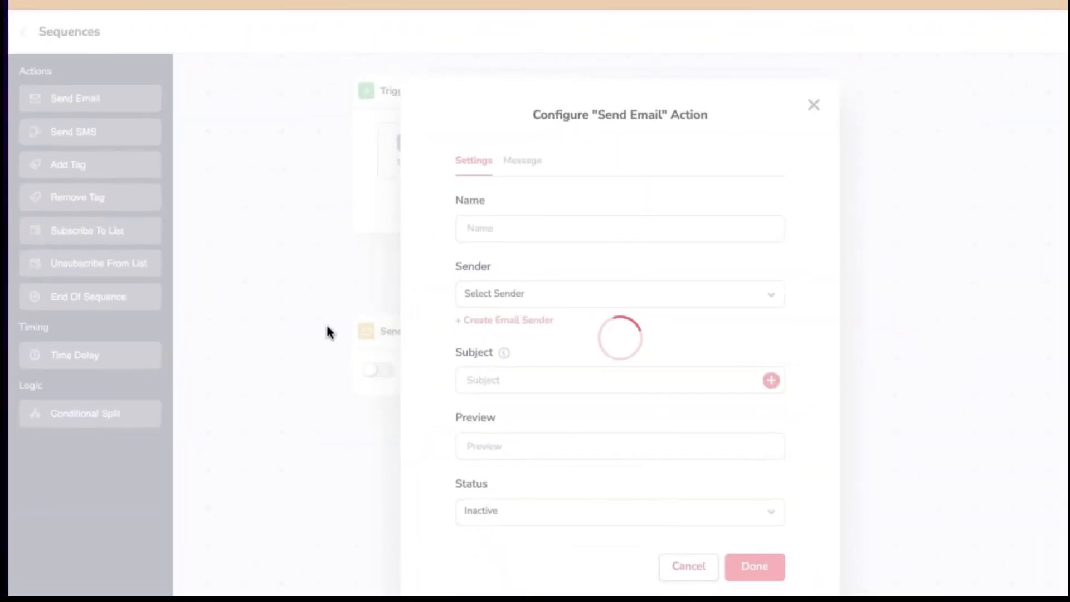
pyautogui.click(511, 230)
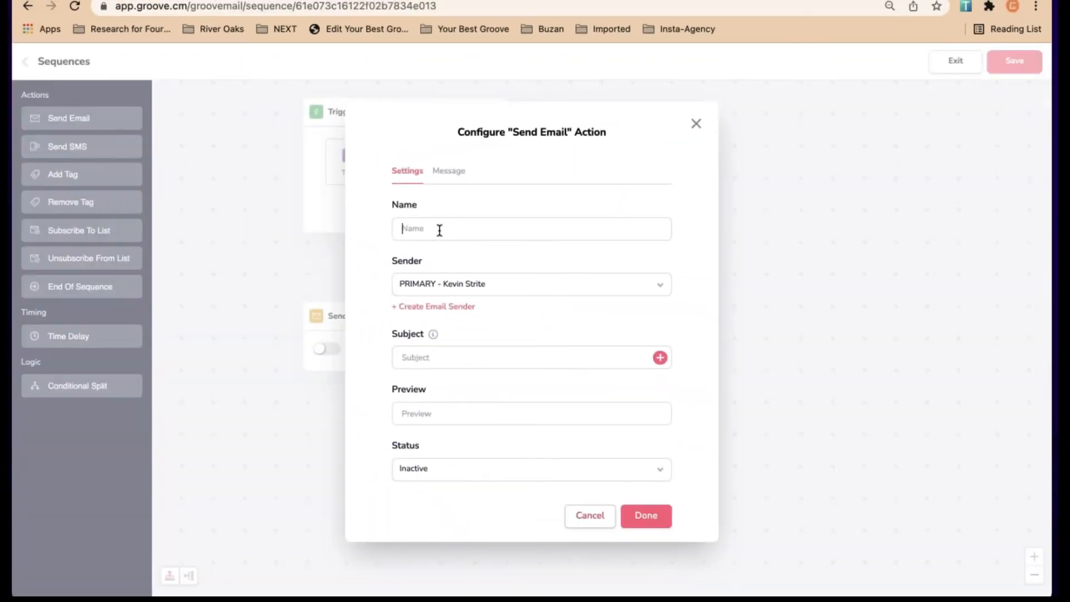
pyautogui.write('G4G Monthly 1')
pyautogui.tripleClick(521, 229)
pyautogui.click(522, 228)
pyautogui.click(476, 358)
pyautogui.write('Welcome to G4G')
pyautogui.click(446, 466)
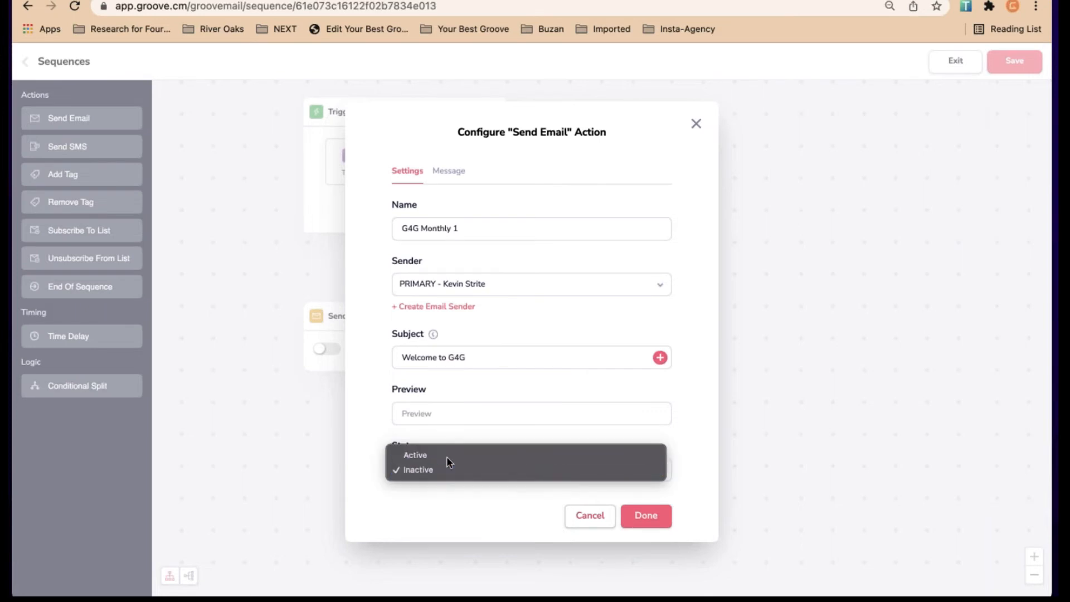
pyautogui.click(446, 456)
# Write the message 'Dear {first_name},' followed by 'Thanks ....' and save the email
pyautogui.click(449, 171)
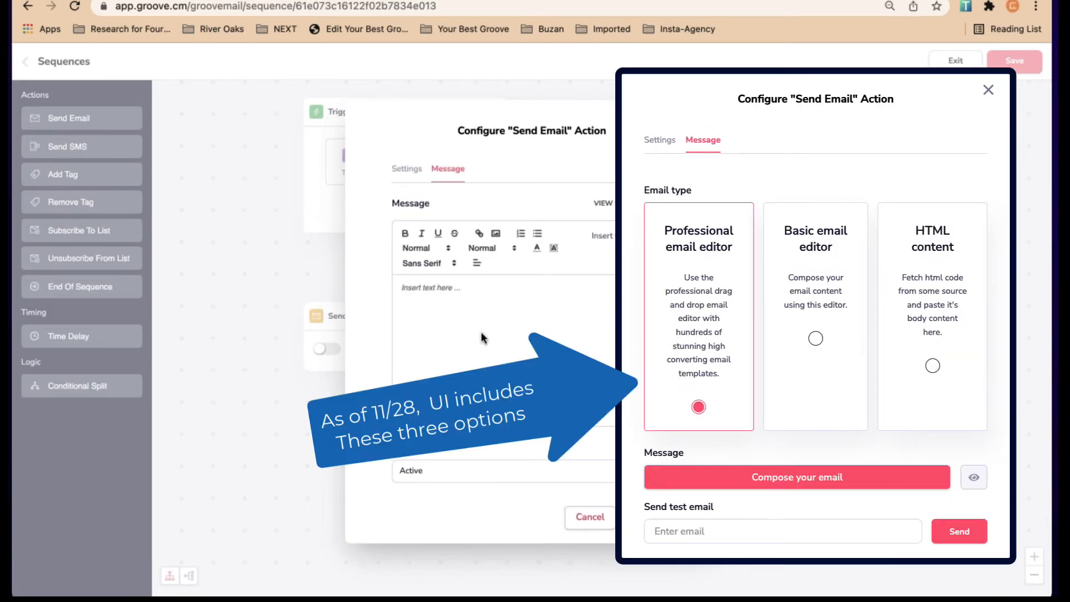
pyautogui.write('Dear')
pyautogui.click(656, 236)
pyautogui.click(588, 311)
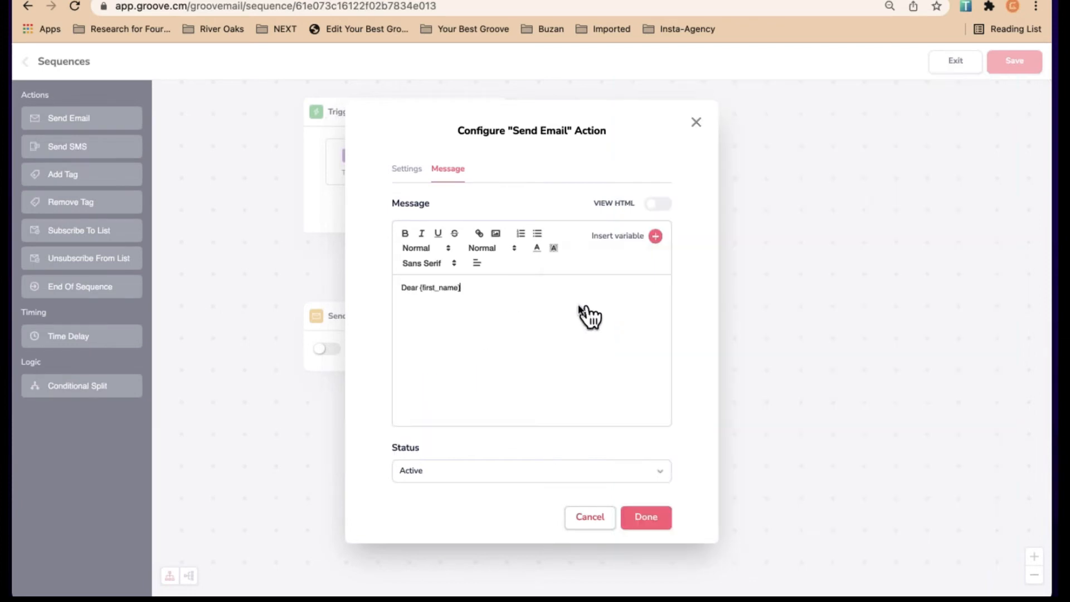
pyautogui.write(',')
pyautogui.press('Return')
pyautogui.press('Return')
pyautogui.write('Thanks ....')
pyautogui.click(647, 526)
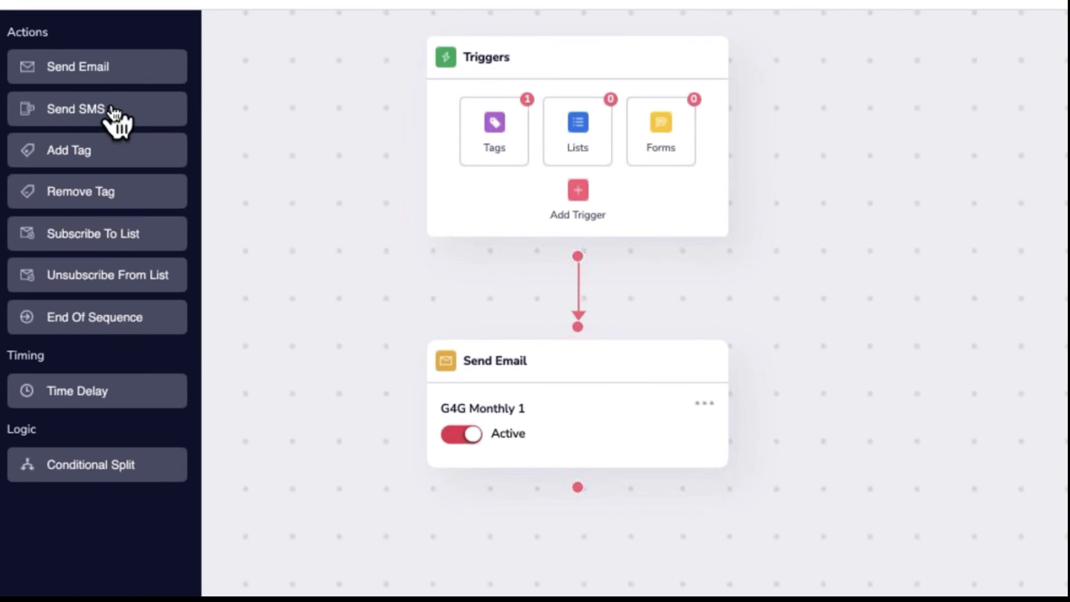
# Add an Add Tag step applying the Funnel Steps tag ONLY ME after the email
pyautogui.click(102, 149)
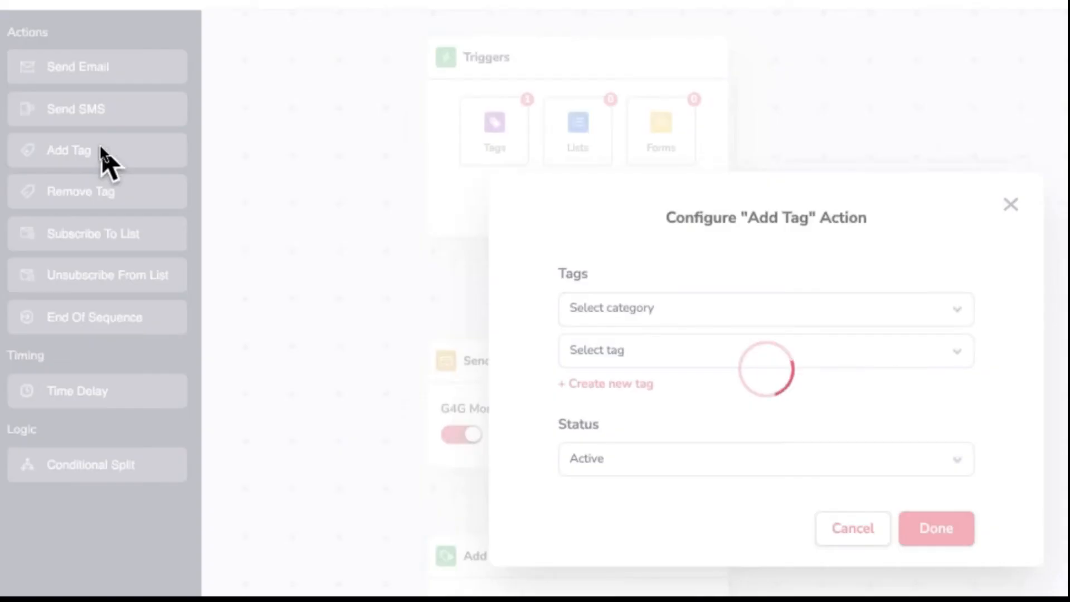
pyautogui.click(666, 308)
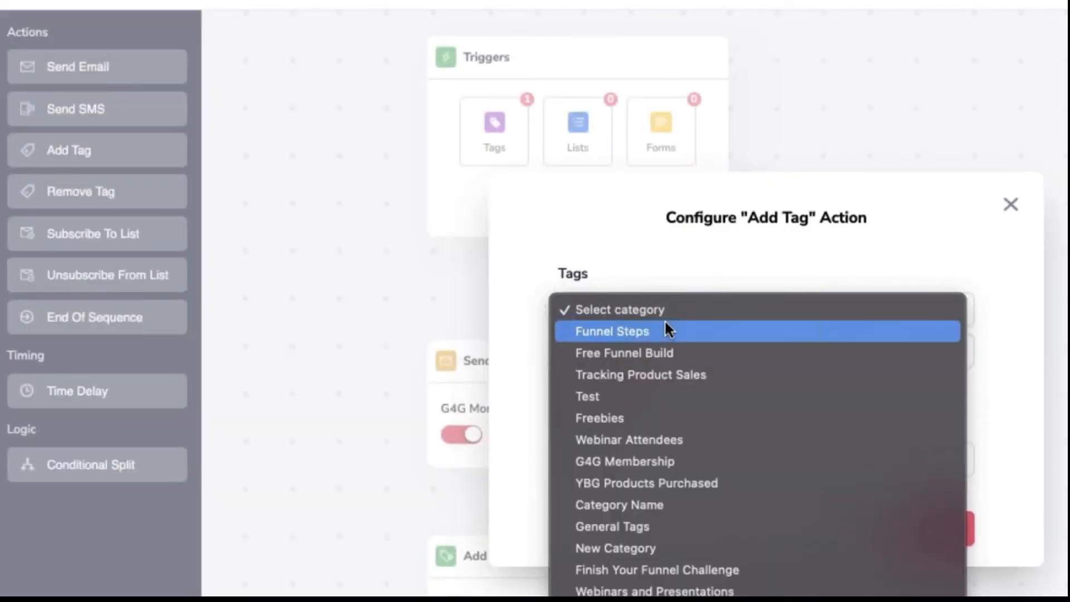
pyautogui.click(665, 327)
pyautogui.click(637, 348)
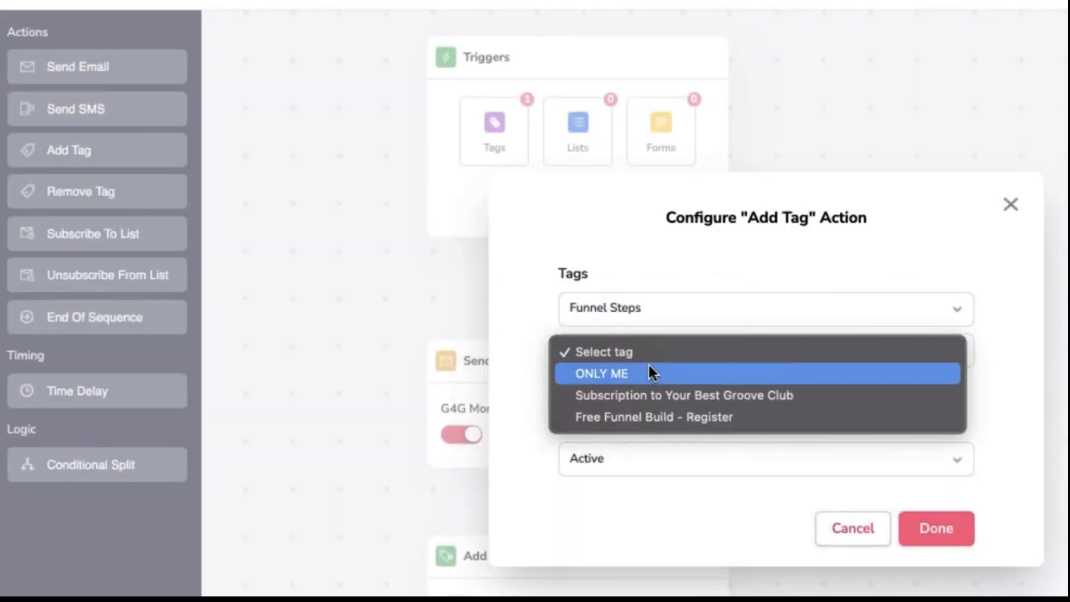
pyautogui.click(649, 368)
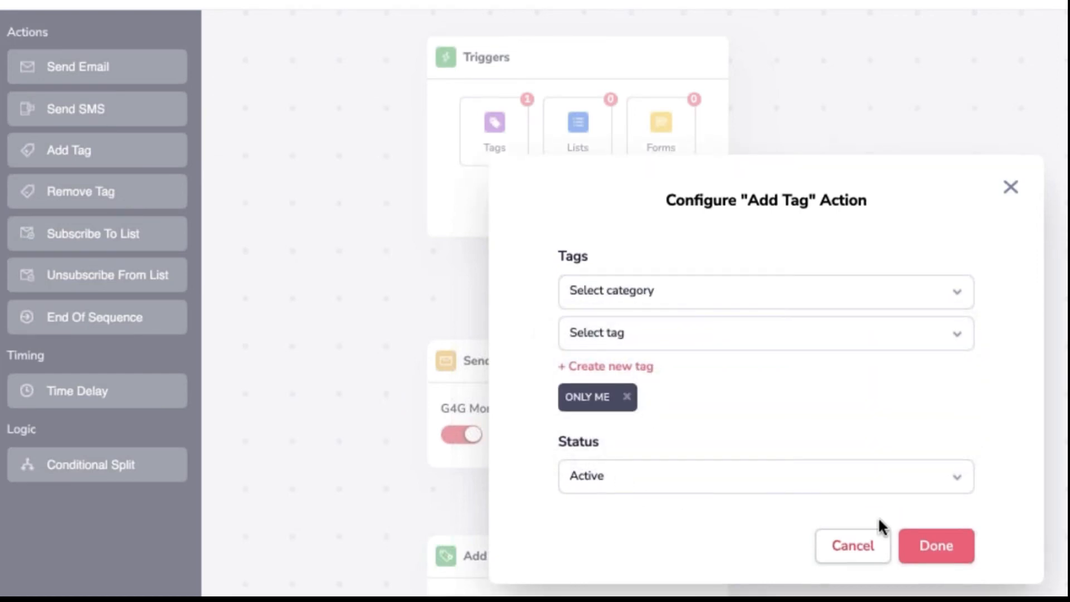
pyautogui.click(941, 549)
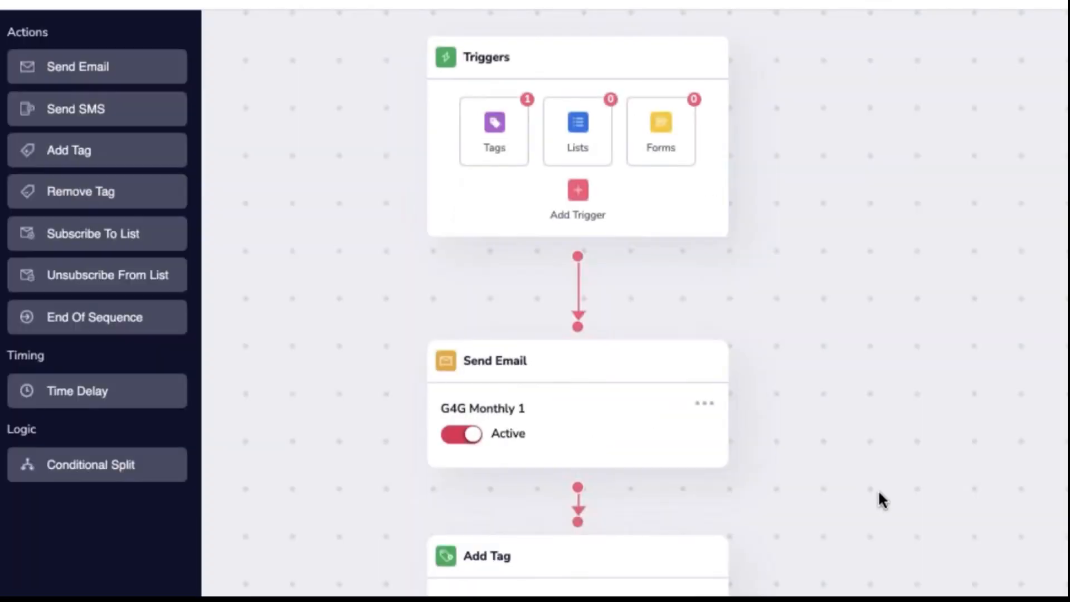
pyautogui.moveTo(878, 493); pyautogui.dragTo(1066, 340)
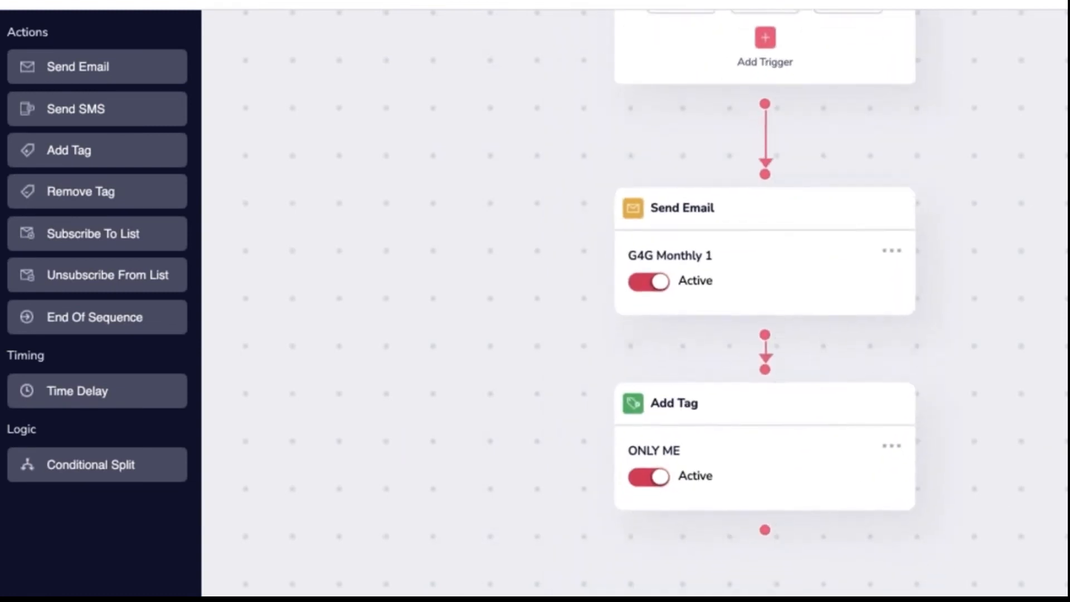
pyautogui.moveTo(1055, 248); pyautogui.dragTo(998, 172)
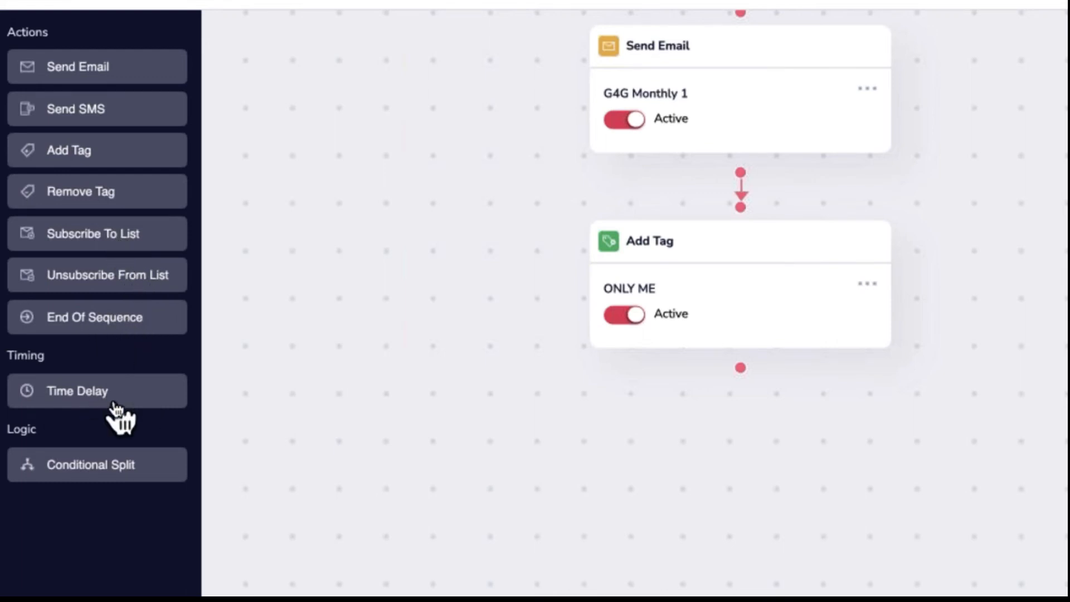
# Add a Time Delay step waiting 1 day after the tag step
pyautogui.click(99, 391)
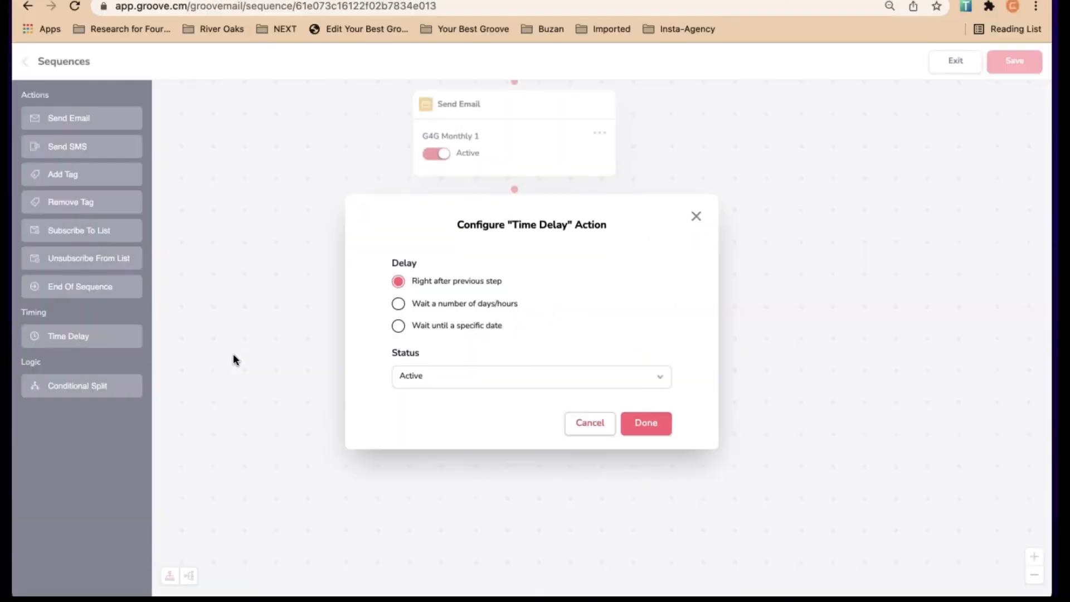
pyautogui.click(399, 305)
pyautogui.press('BackSpace')
pyautogui.write('1')
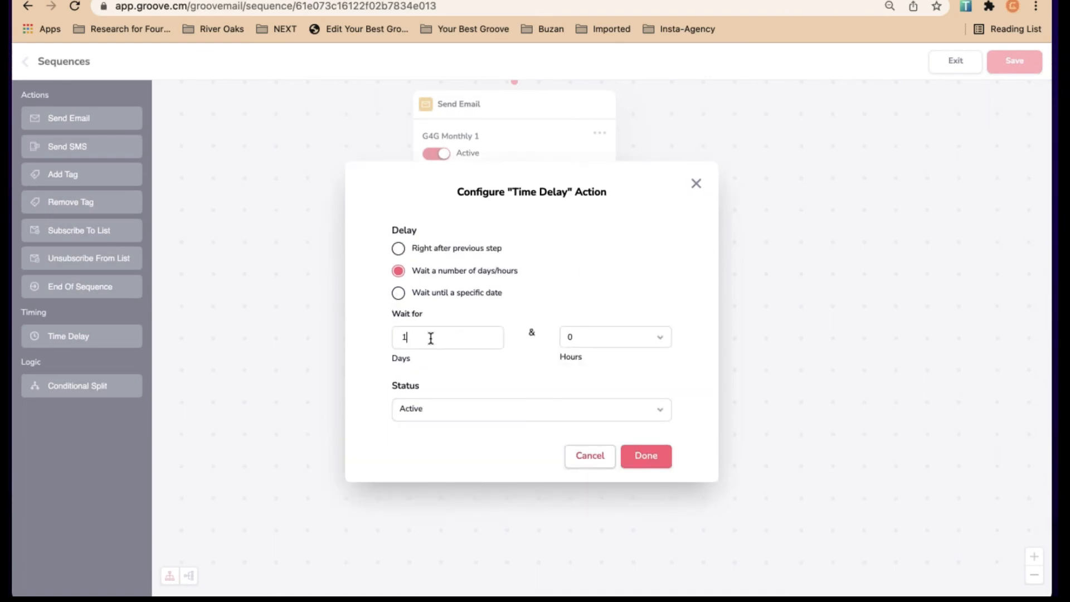
pyautogui.click(647, 456)
pyautogui.moveTo(661, 467); pyautogui.dragTo(691, 273)
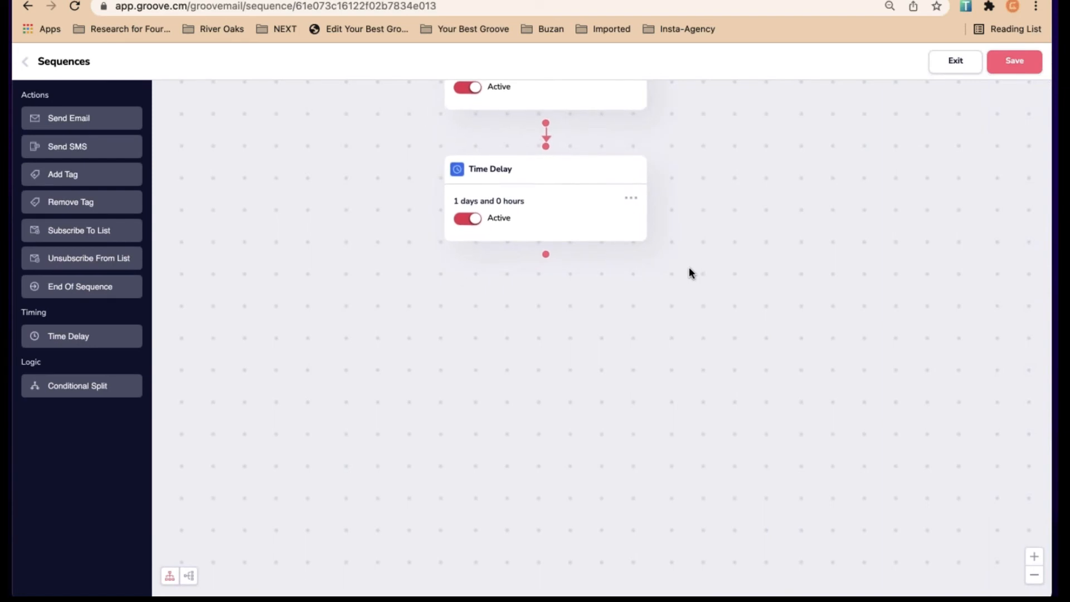
# Add a Send Email step named 'Second Email - G4G Monthly' with subject 'Secondf'
pyautogui.click(68, 118)
pyautogui.click(432, 227)
pyautogui.write('Second Email - G4G Monthly')
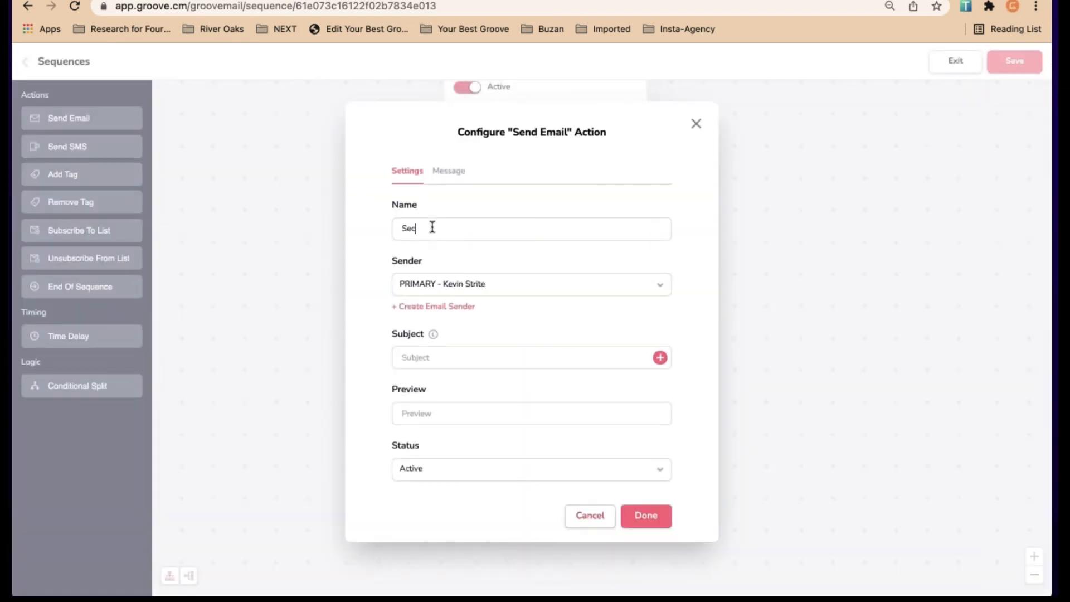
pyautogui.click(485, 357)
pyautogui.write('Secondf')
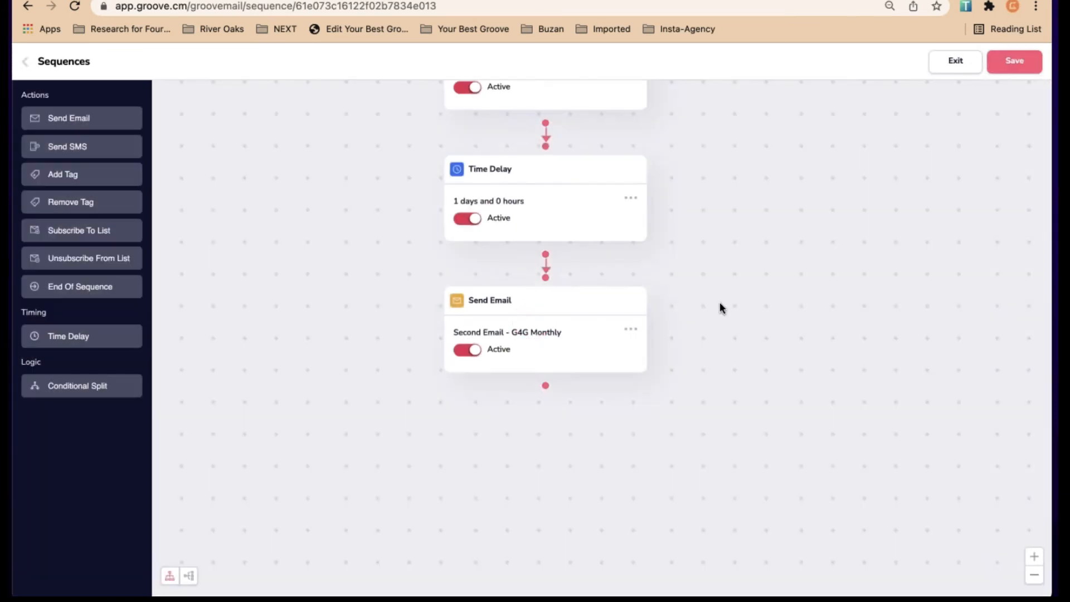
pyautogui.scroll(10, 720, 306)
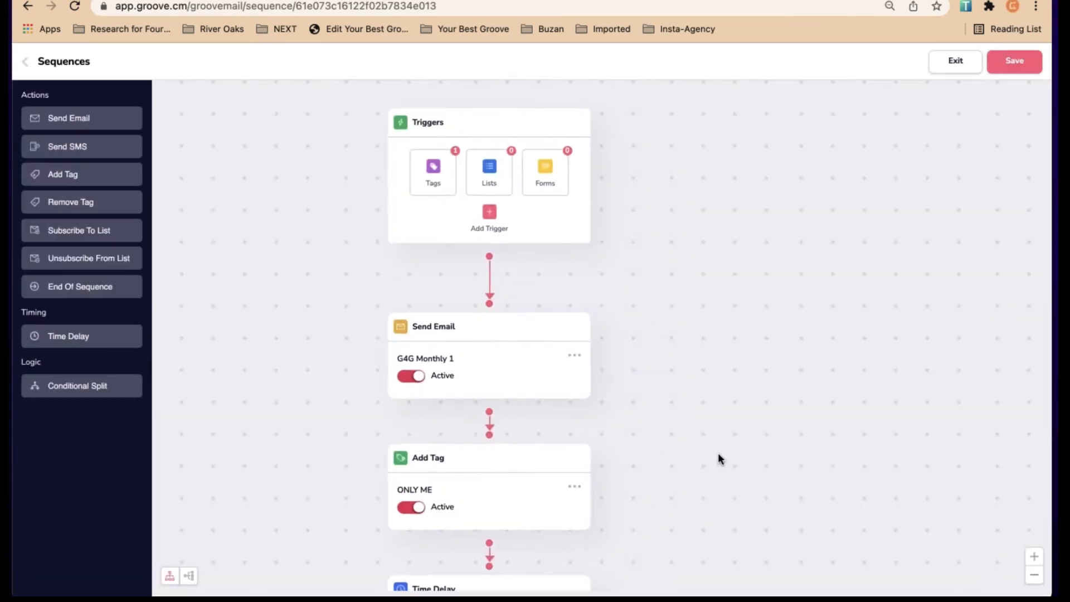
pyautogui.scroll(-1, 718, 453)
pyautogui.moveTo(750, 385); pyautogui.dragTo(764, 184)
pyautogui.moveTo(743, 362); pyautogui.dragTo(771, 315)
pyautogui.scroll(-3, 771, 315)
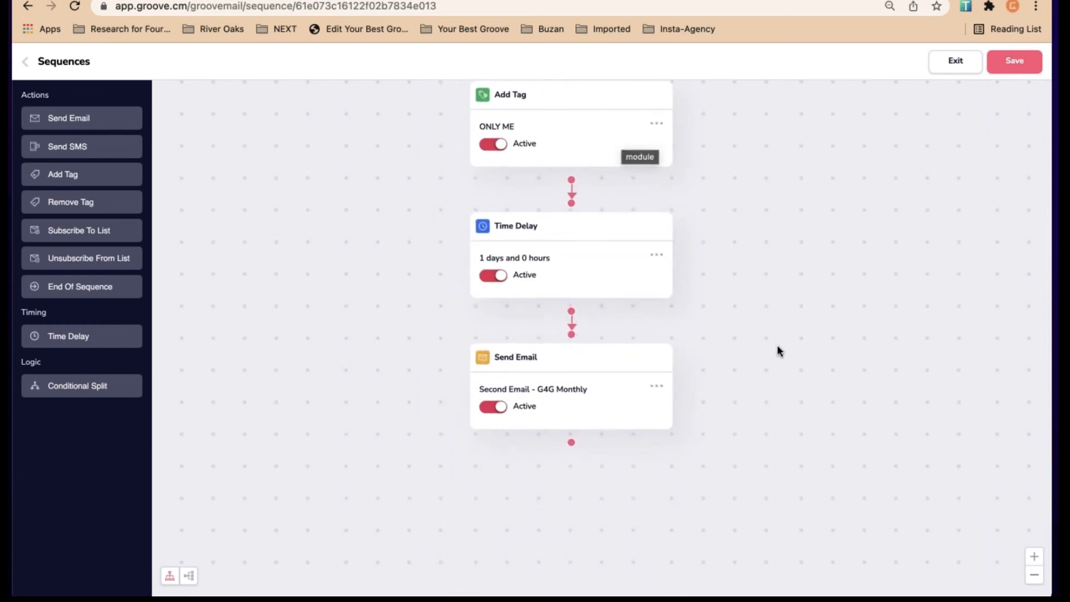
pyautogui.moveTo(776, 351); pyautogui.dragTo(755, 206)
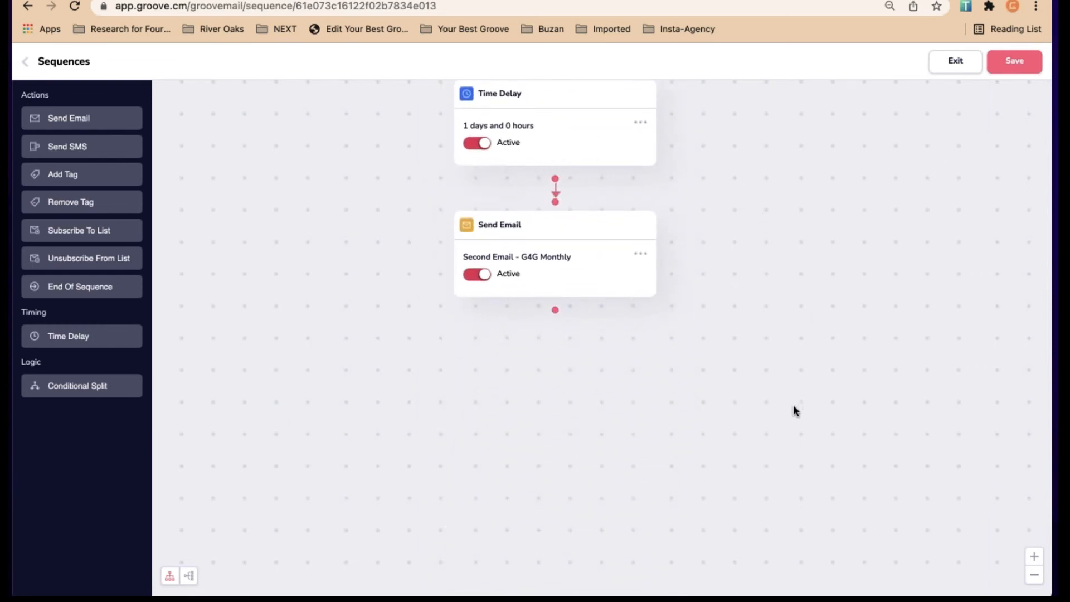
pyautogui.scroll(-2, 793, 409)
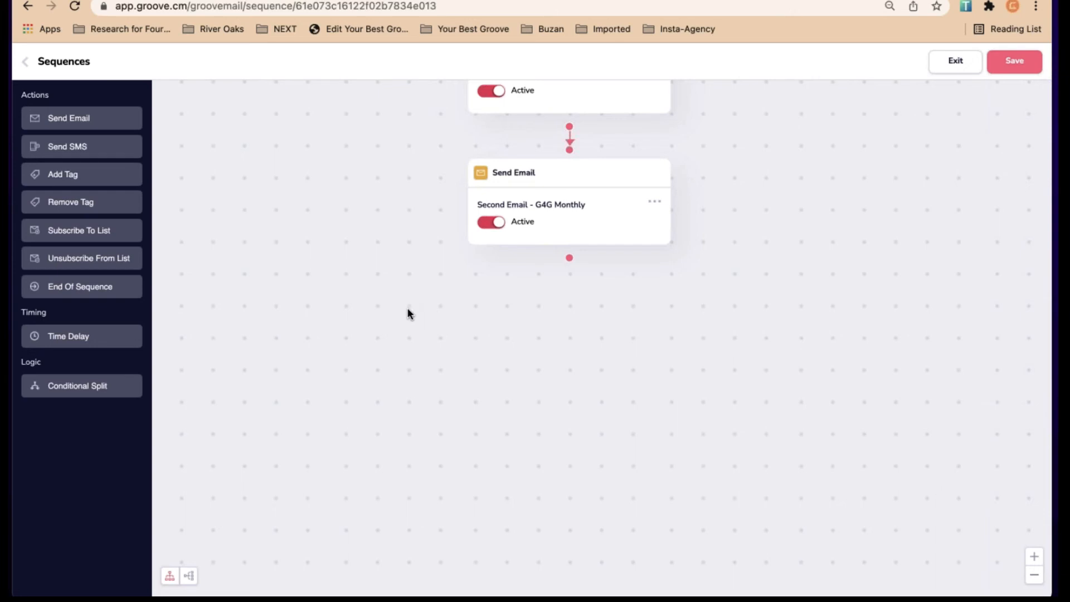
# Add a Conditional Split after the second email with the condition Does not have tag
pyautogui.click(105, 400)
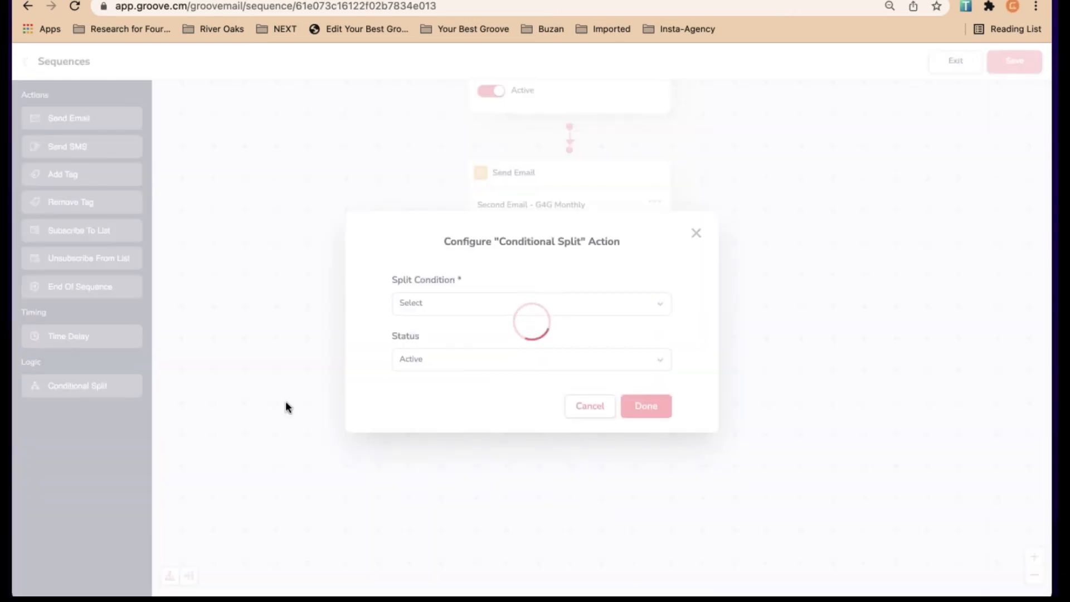
pyautogui.click(502, 310)
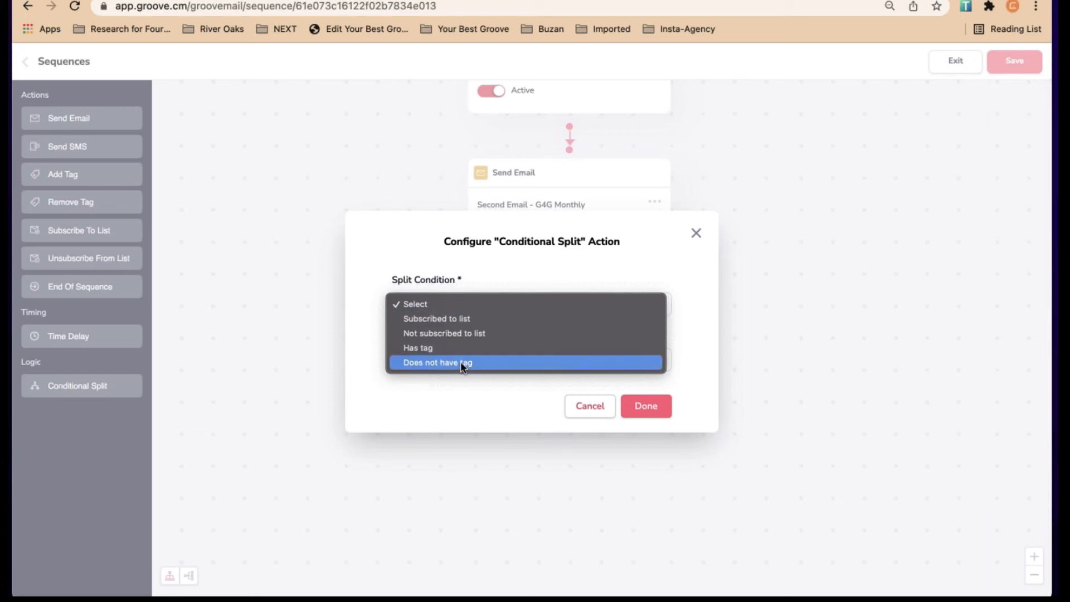
pyautogui.press('Up')
pyautogui.press('Return')
pyautogui.click(470, 285)
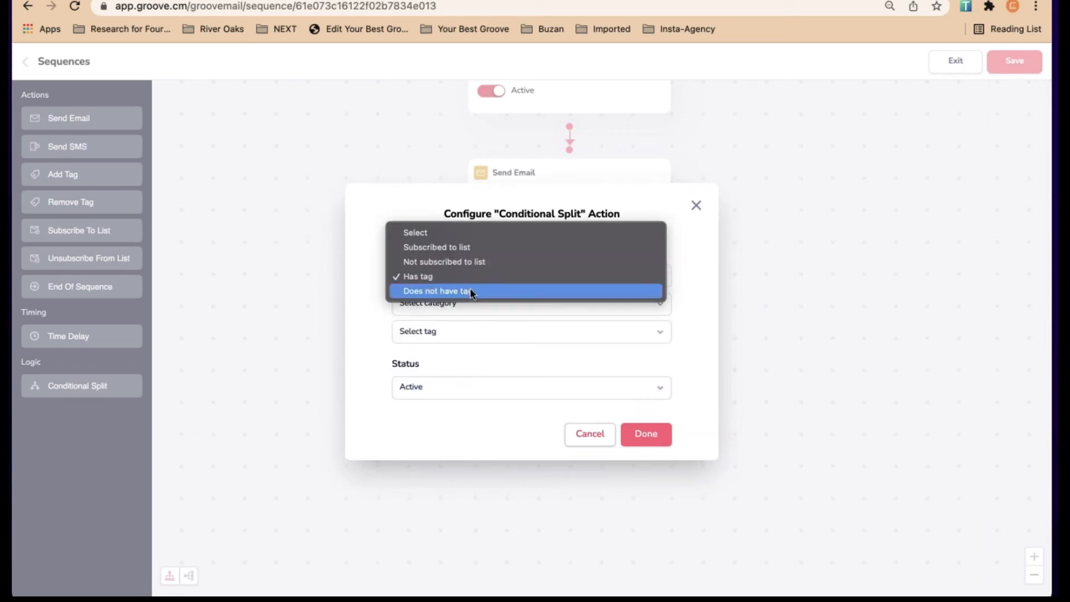
pyautogui.click(470, 289)
# Target the G4G for $1 - December 2021 tag in G4G Membership, keep it Active, and confirm
pyautogui.click(471, 298)
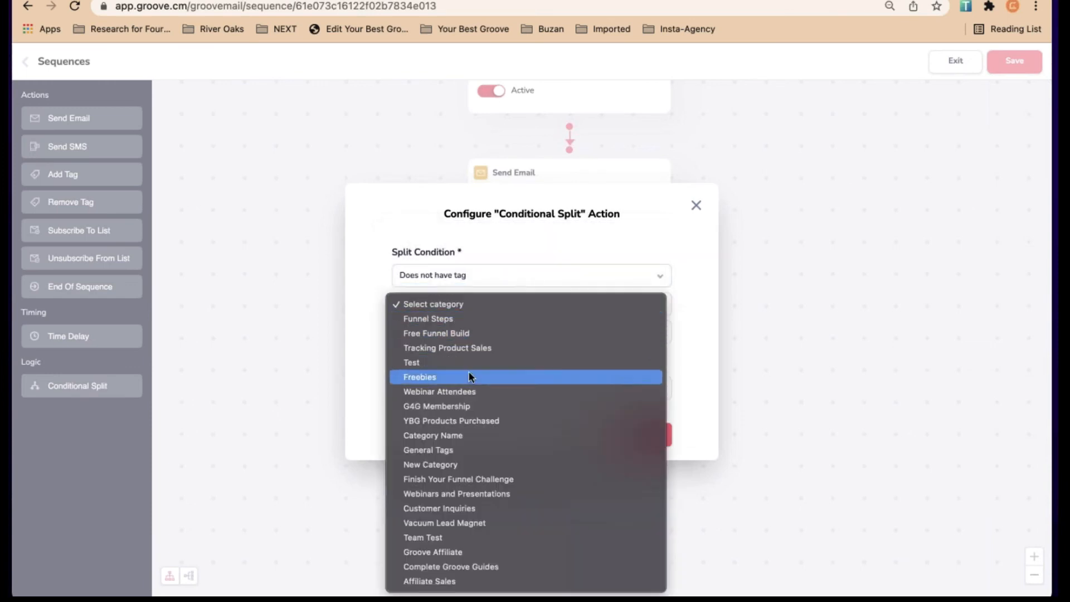
pyautogui.click(467, 406)
pyautogui.click(460, 335)
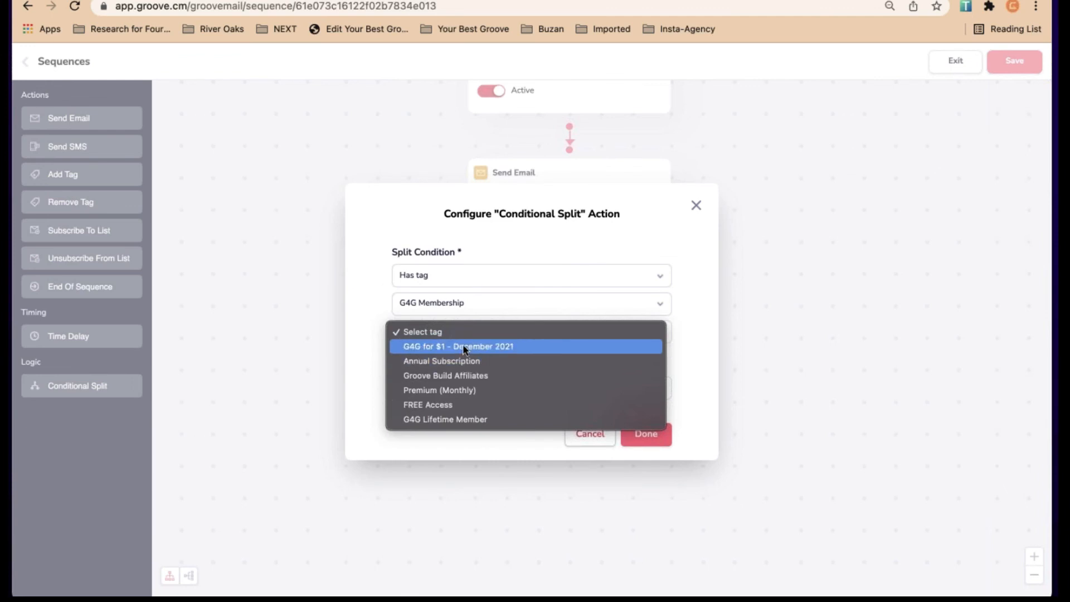
pyautogui.click(462, 347)
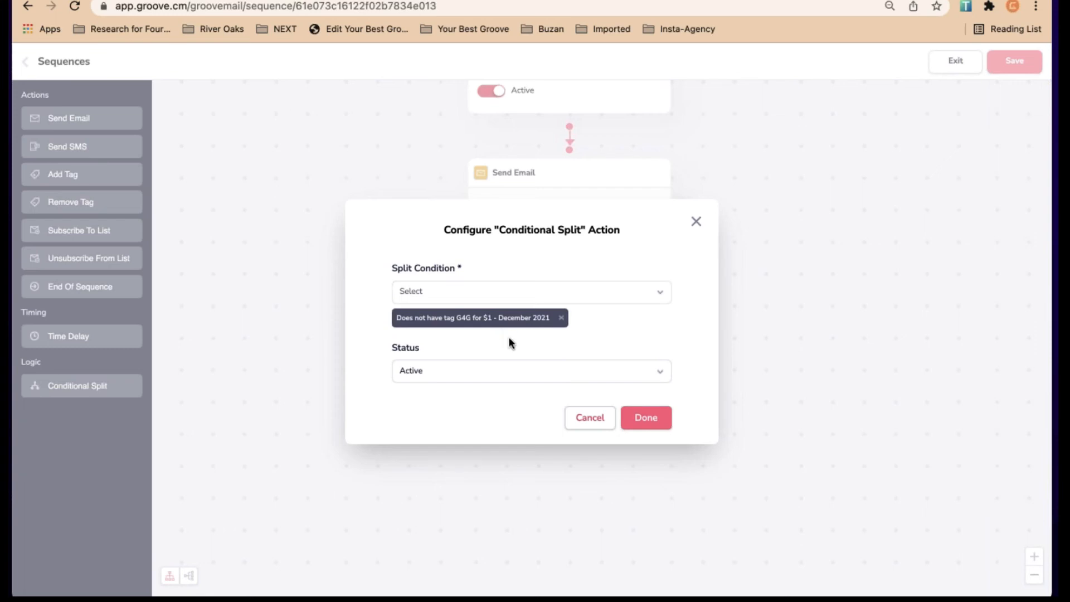
pyautogui.click(480, 373)
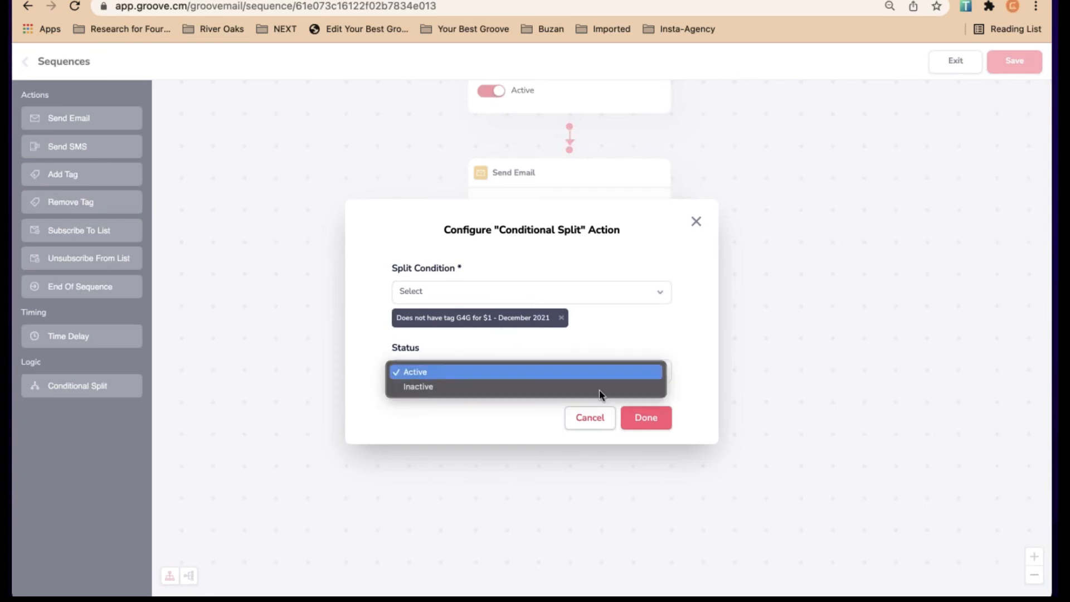
pyautogui.click(600, 374)
pyautogui.click(646, 417)
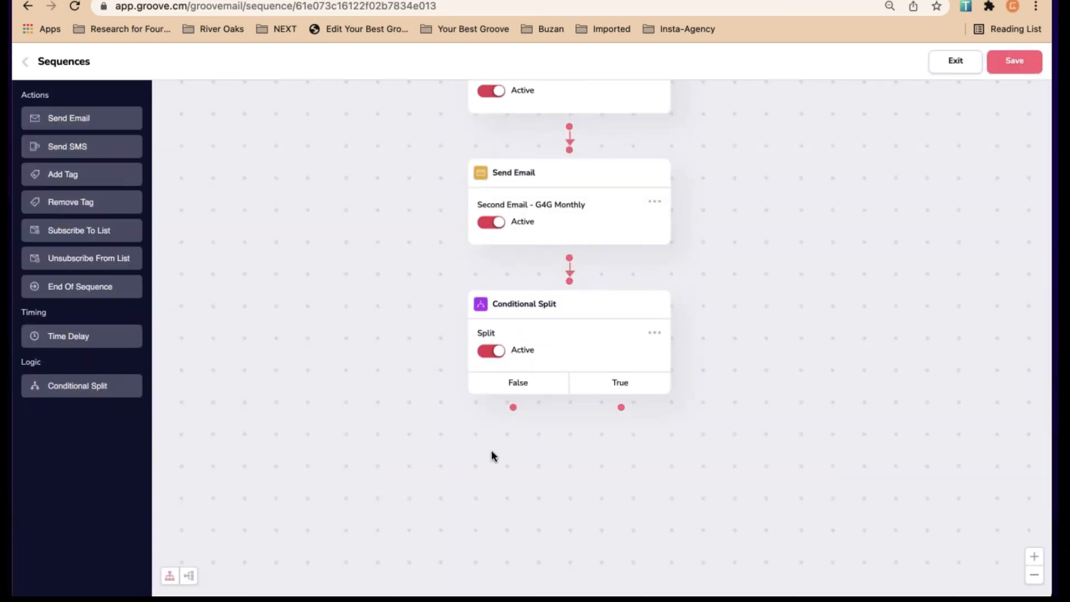
# Insert a Time Delay under the split that waits 1 day
pyautogui.moveTo(480, 453); pyautogui.dragTo(496, 321)
pyautogui.click(632, 257)
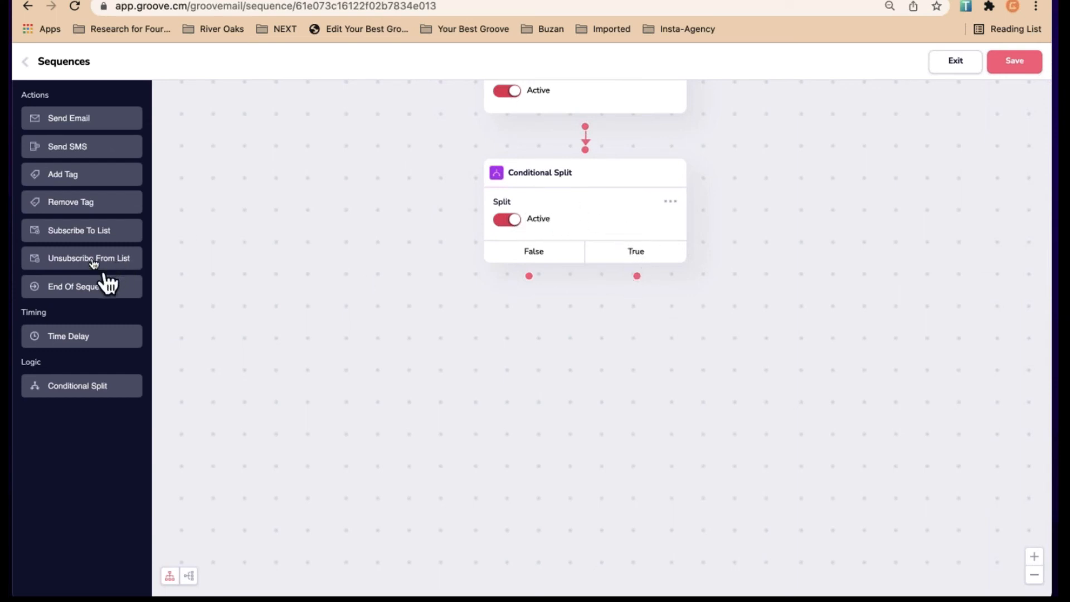
pyautogui.scroll(2, 345, 233)
pyautogui.scroll(-4, 345, 233)
pyautogui.moveTo(346, 319); pyautogui.dragTo(371, 216)
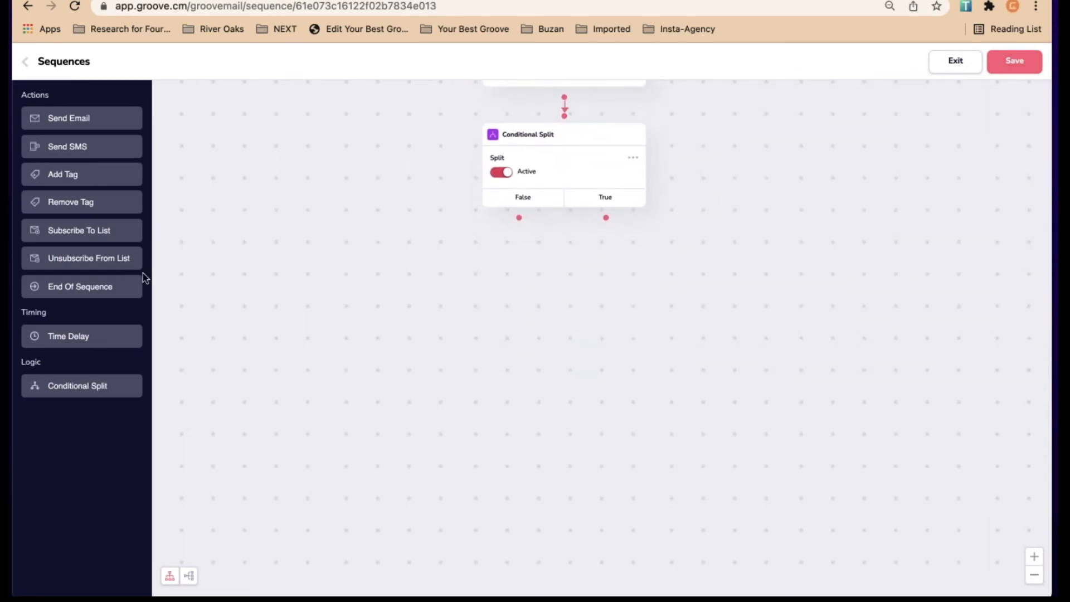
pyautogui.click(68, 339)
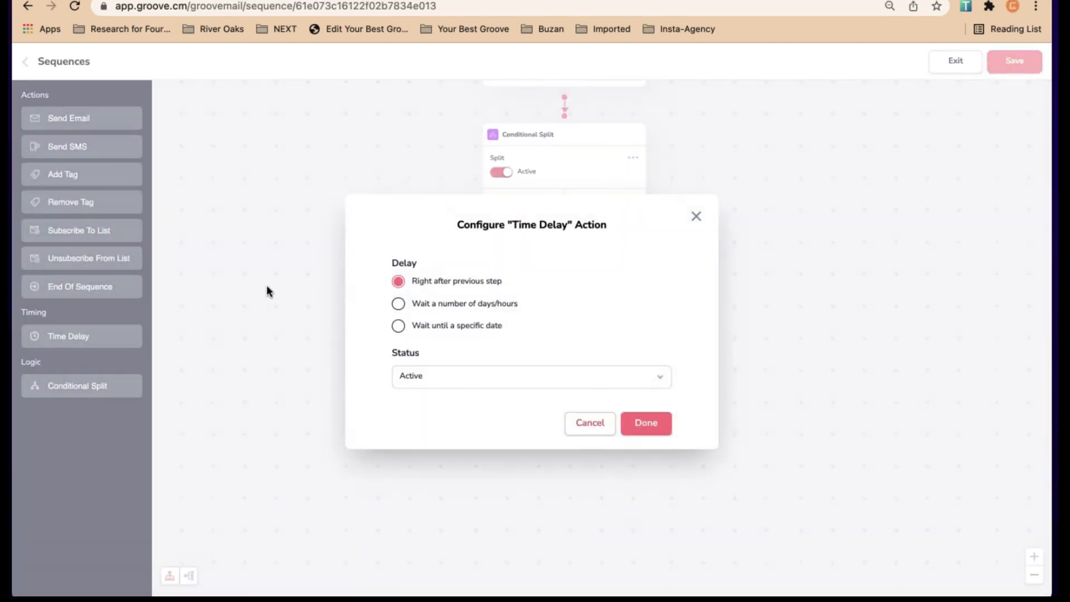
pyautogui.click(411, 304)
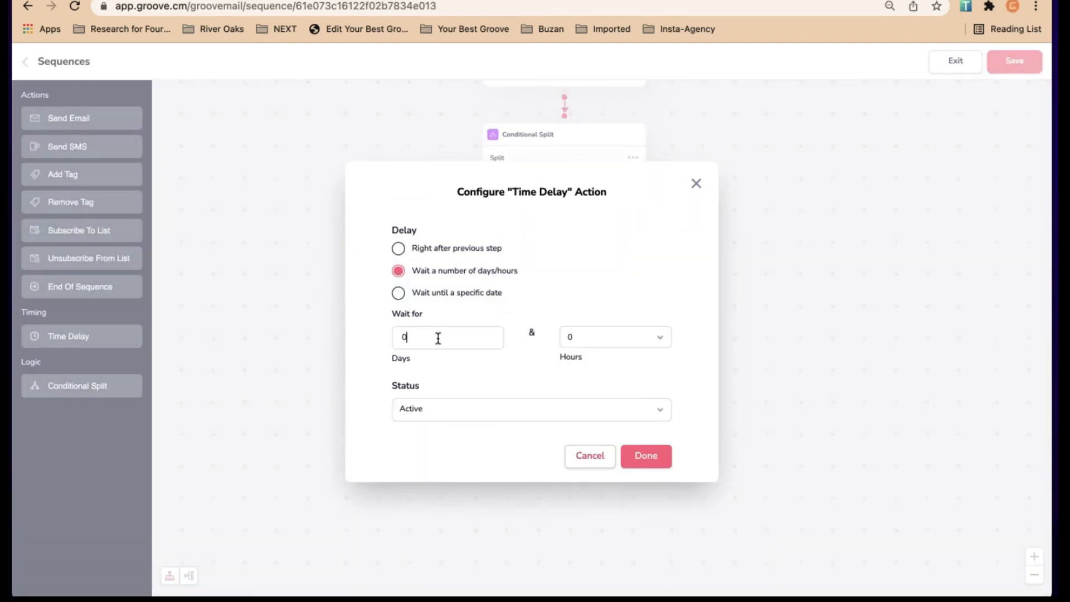
pyautogui.write('1')
pyautogui.click(657, 457)
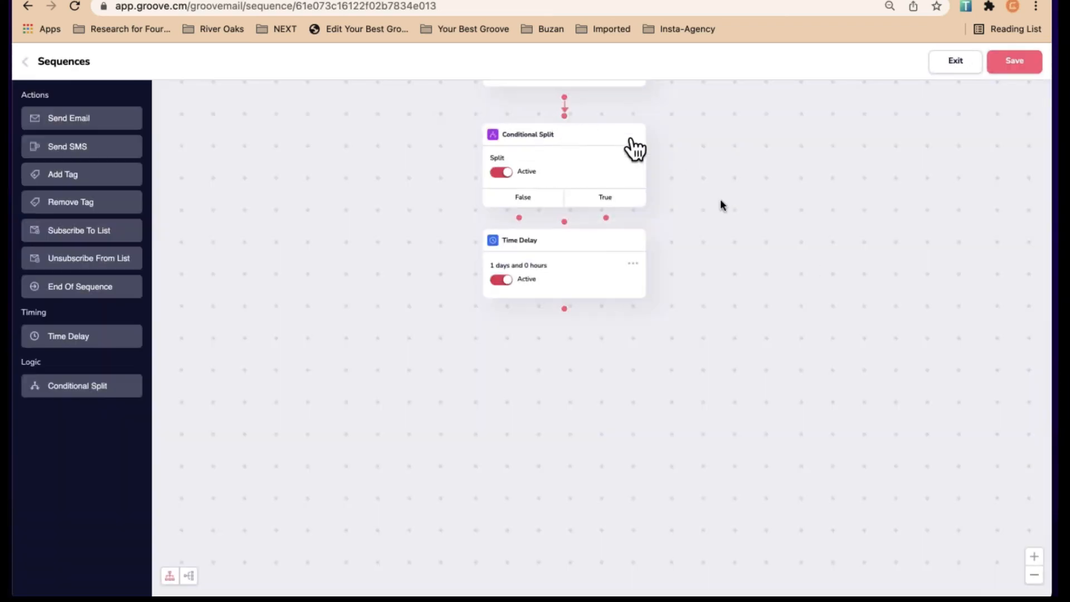
# Place the delay step beneath the True branch and connect True to it
pyautogui.moveTo(599, 251); pyautogui.dragTo(640, 302)
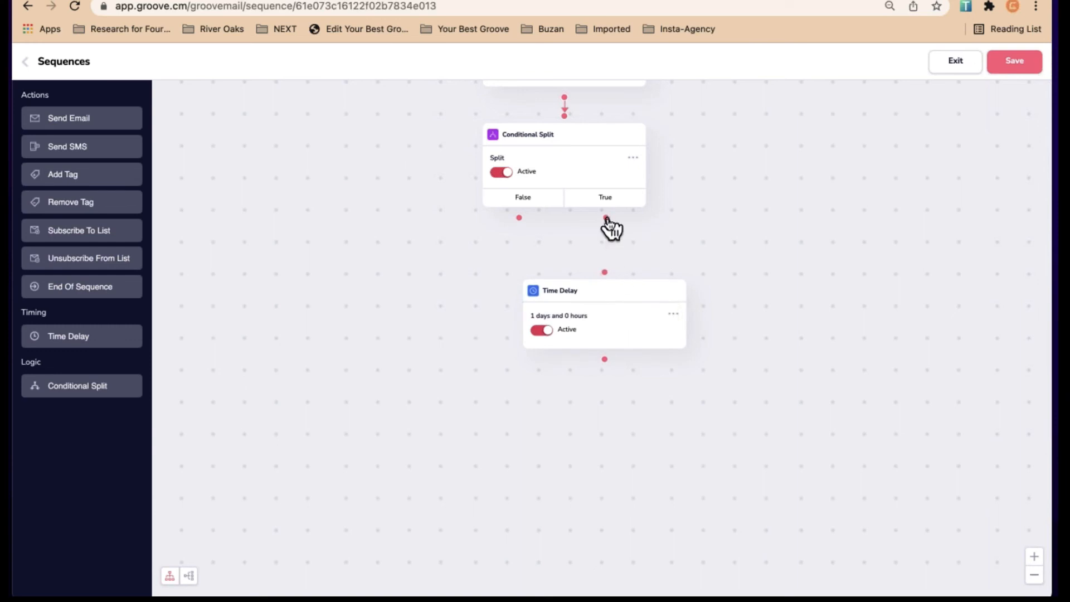
pyautogui.moveTo(607, 255)
pyautogui.mouseDown()
pyautogui.moveTo(607, 279)
pyautogui.moveTo(607, 269)
pyautogui.mouseUp()
pyautogui.moveTo(610, 299); pyautogui.dragTo(607, 299)
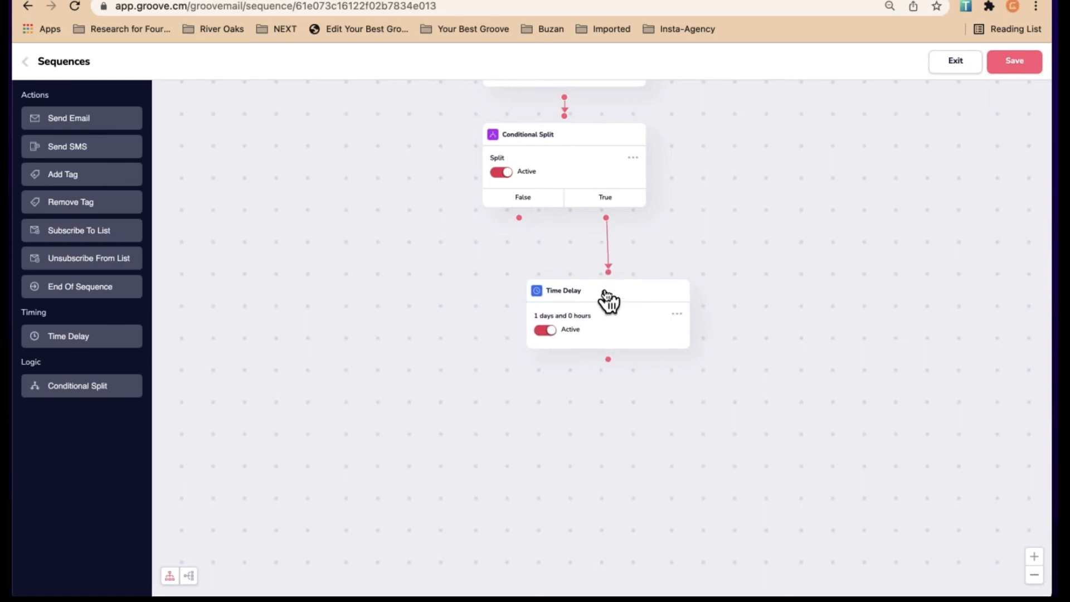
# Add a Send Email step named 'Sales email 3' with subject 'Subject' and message 'Message'
pyautogui.click(101, 120)
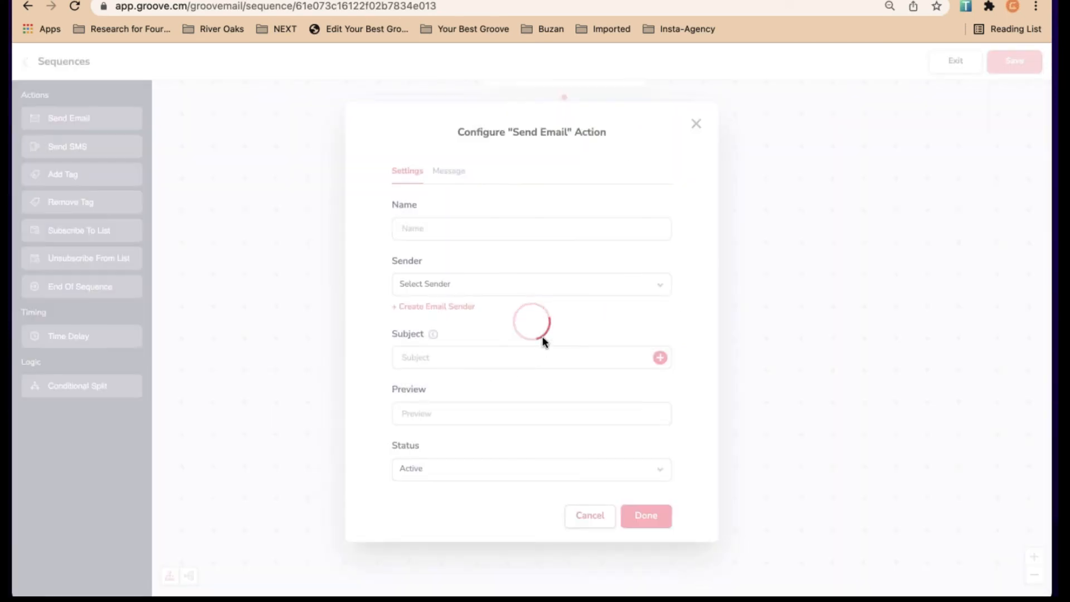
pyautogui.click(470, 227)
pyautogui.write('Sales email 3')
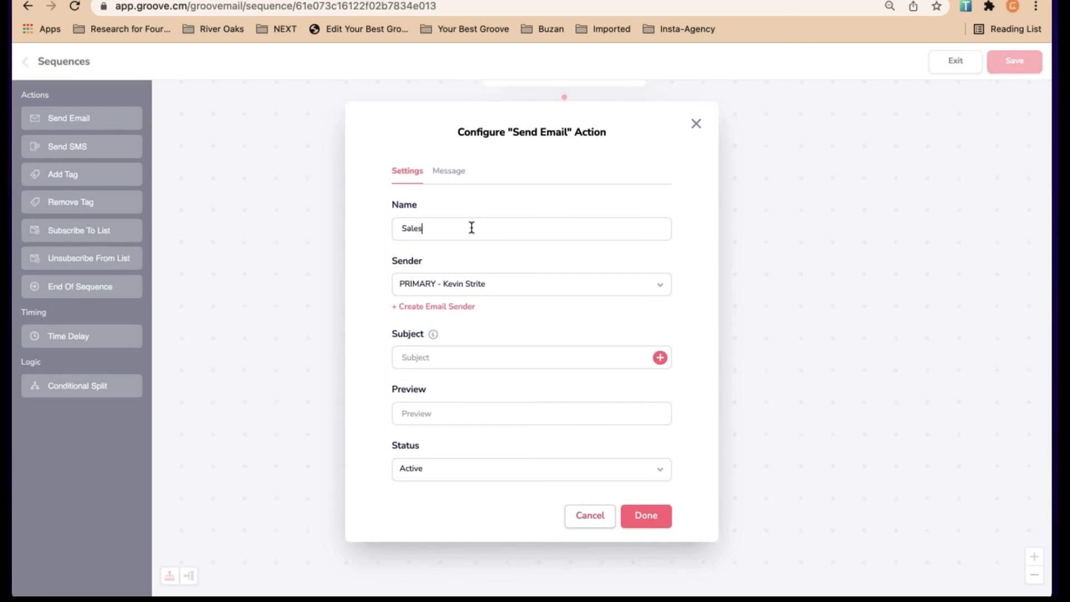
pyautogui.click(459, 361)
pyautogui.write('Subject')
pyautogui.click(449, 171)
pyautogui.click(520, 309)
pyautogui.write('Message')
pyautogui.click(646, 516)
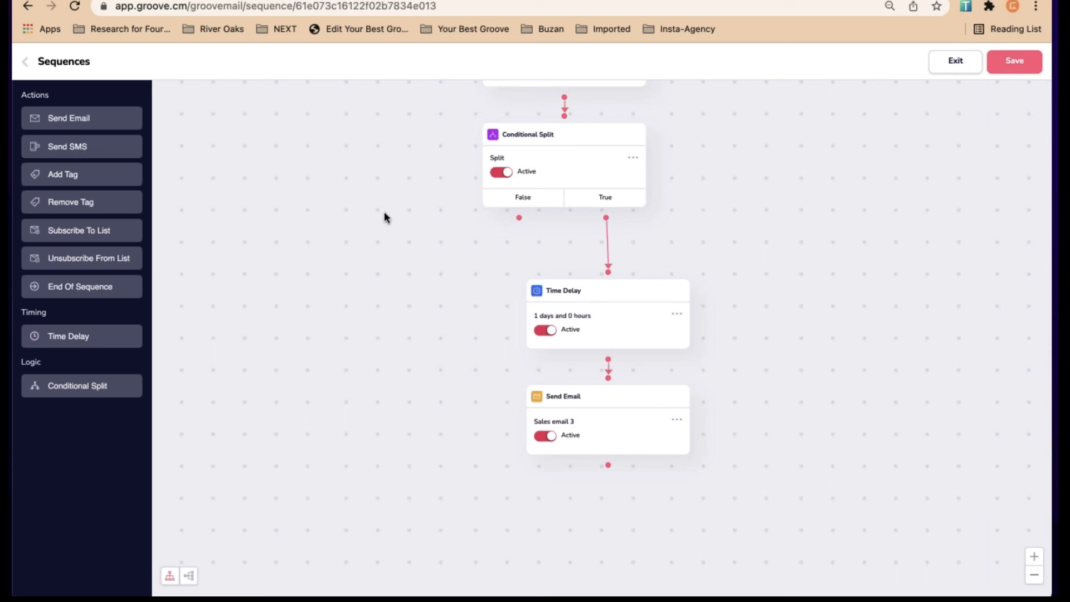
# Add an End Of Sequence step linked from the third email and the False branch, placed left
pyautogui.click(96, 288)
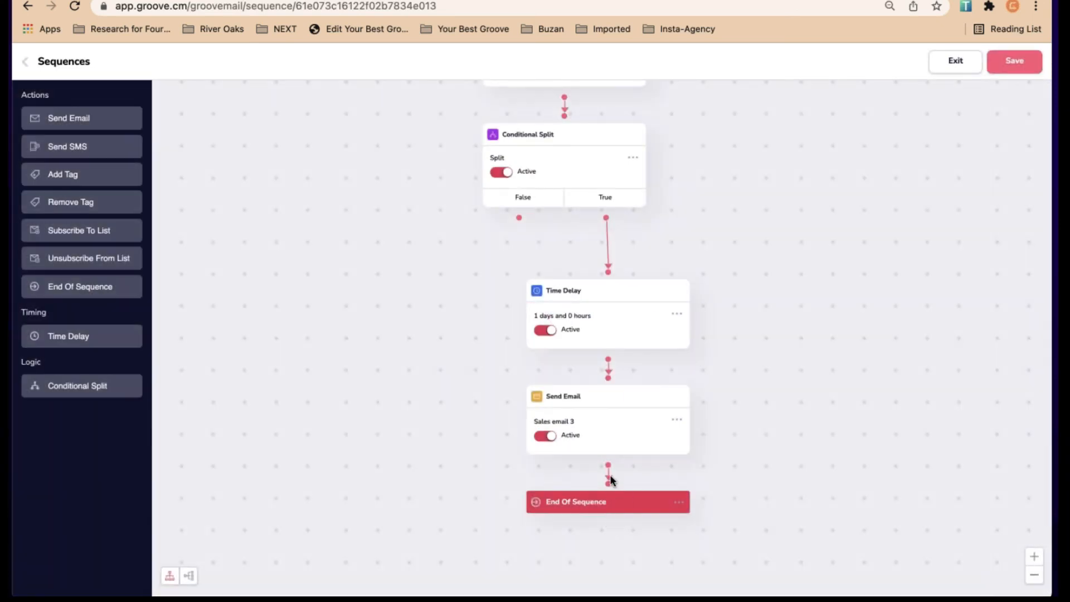
pyautogui.moveTo(608, 466); pyautogui.dragTo(608, 480)
pyautogui.moveTo(519, 220); pyautogui.dragTo(613, 493)
pyautogui.moveTo(634, 502); pyautogui.dragTo(458, 241)
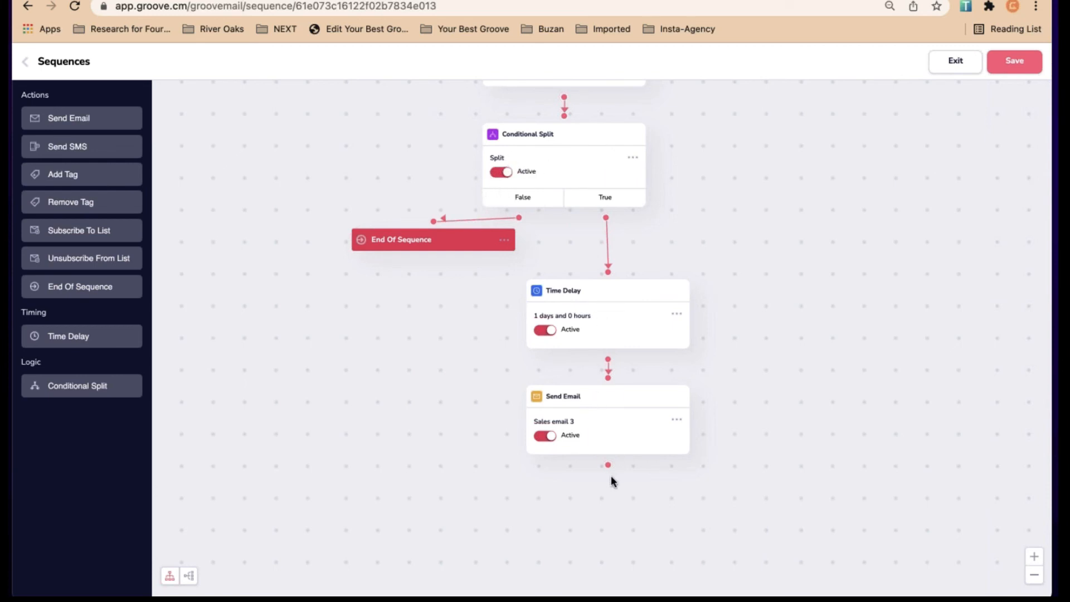
pyautogui.moveTo(787, 432); pyautogui.dragTo(737, 404)
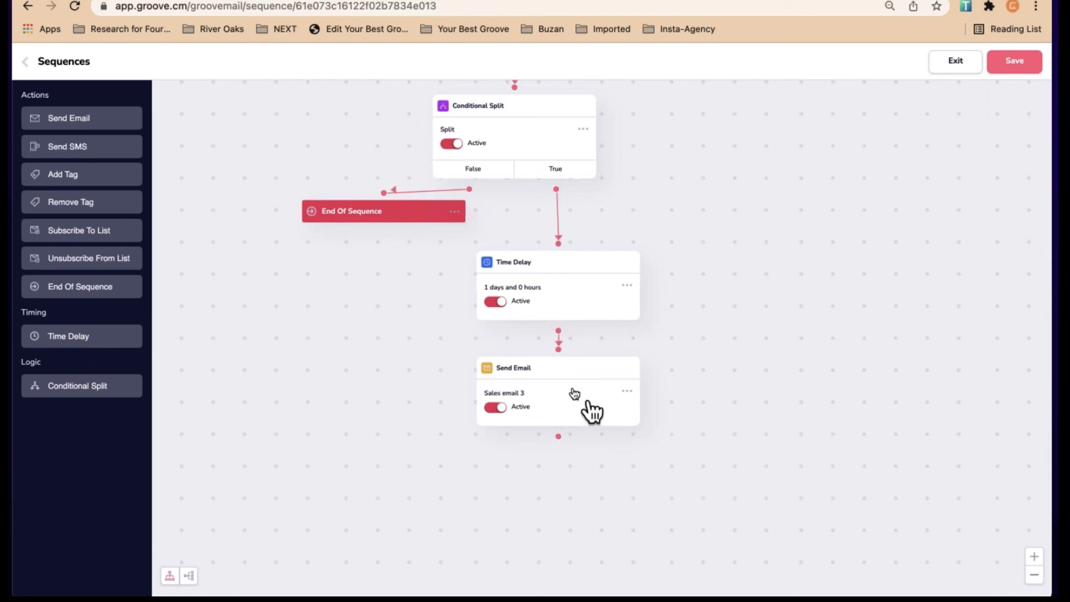
pyautogui.moveTo(593, 382); pyautogui.dragTo(605, 390)
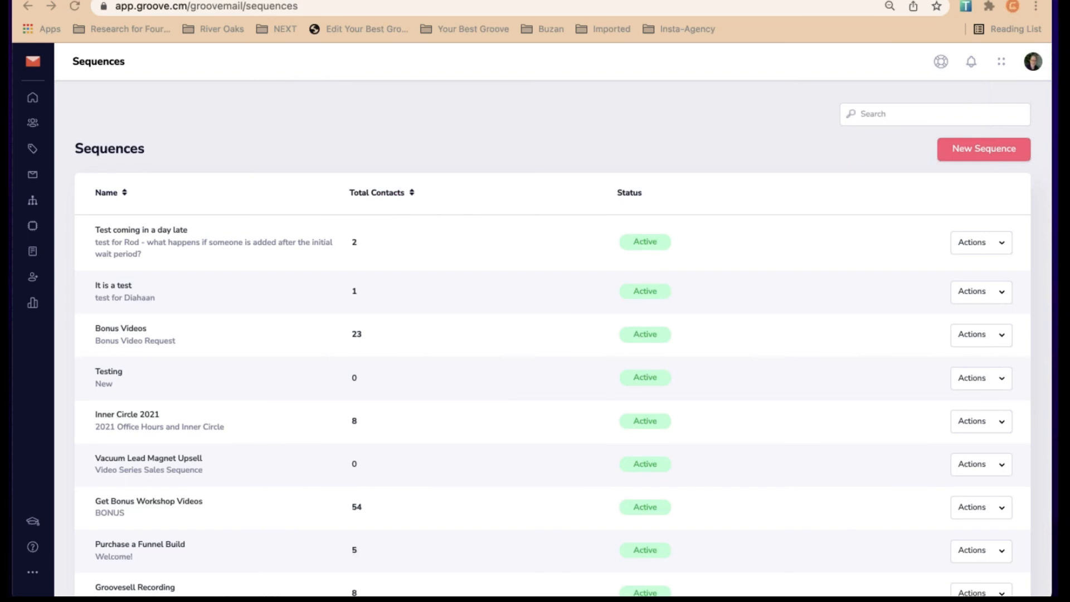
# Start a file import from Contacts, answering the records-info questions 'Luck' and 'No'
pyautogui.click(34, 126)
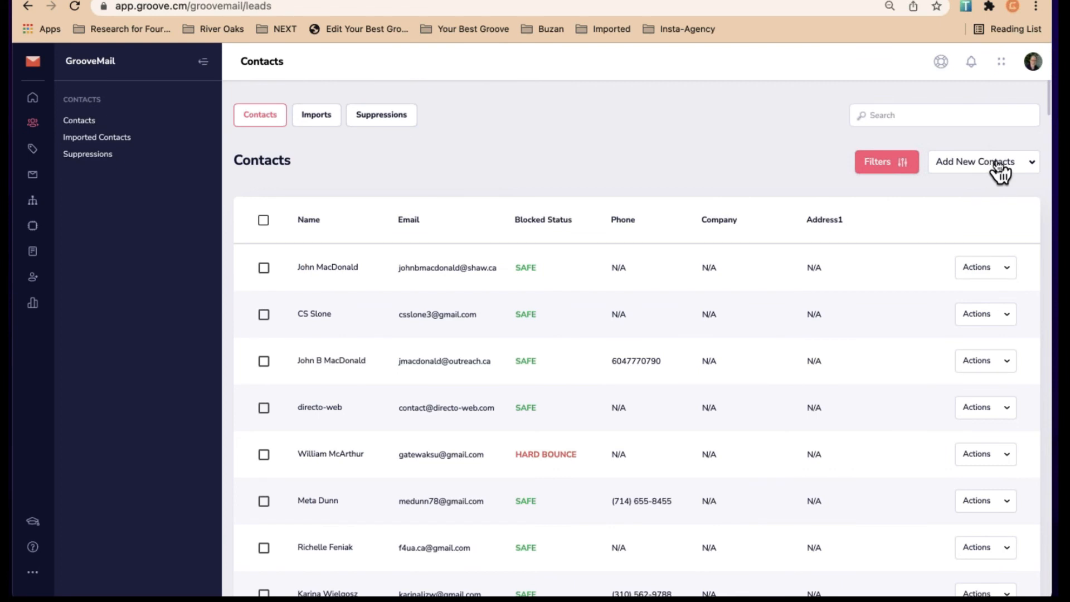
pyautogui.click(997, 165)
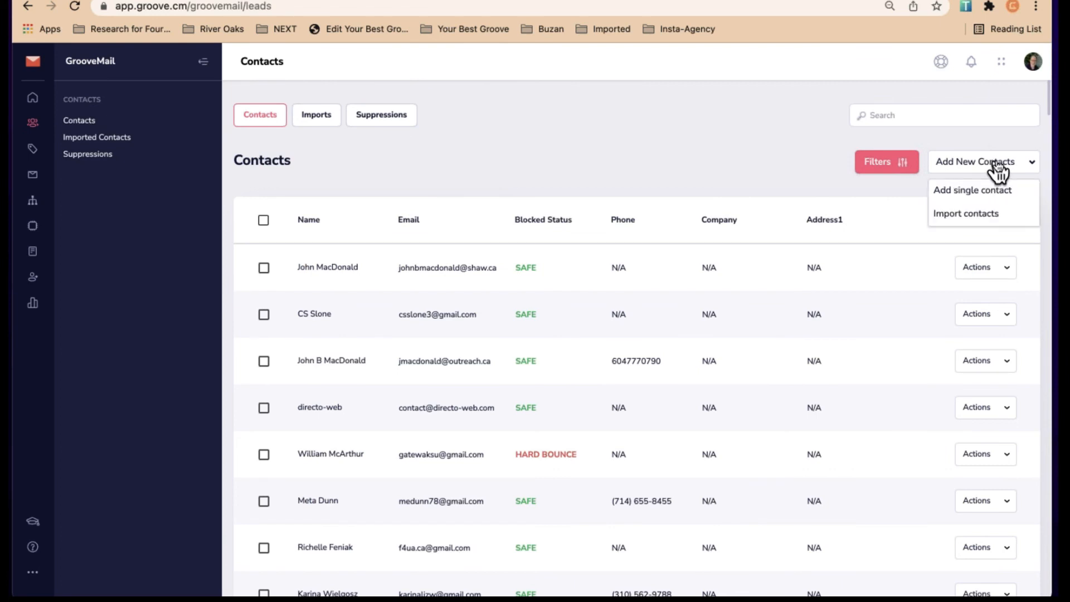
pyautogui.click(976, 215)
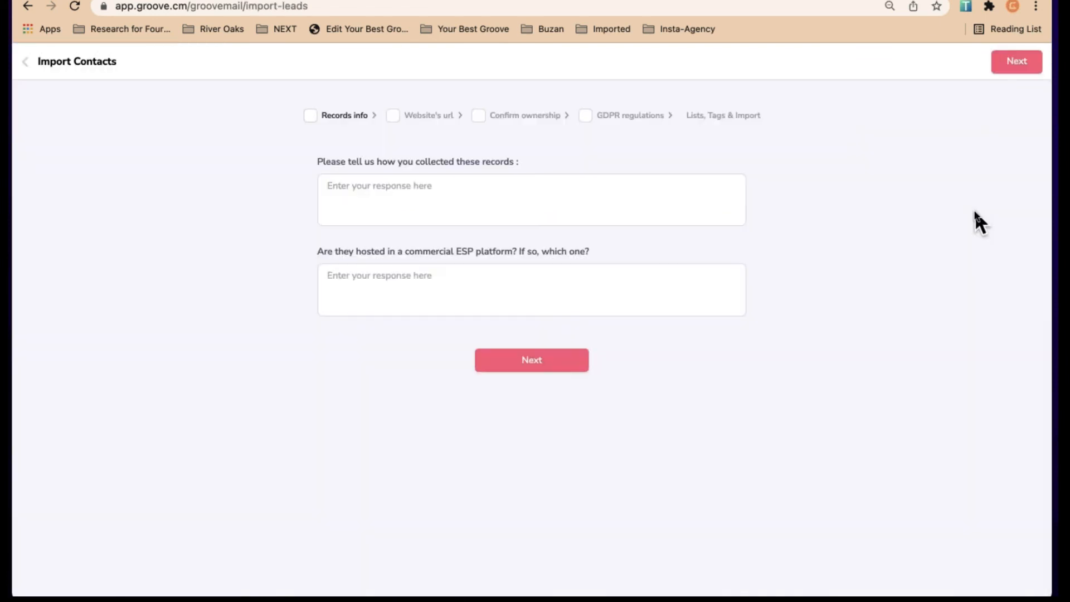
pyautogui.click(403, 191)
pyautogui.click(395, 284)
pyautogui.write('LuckNo')
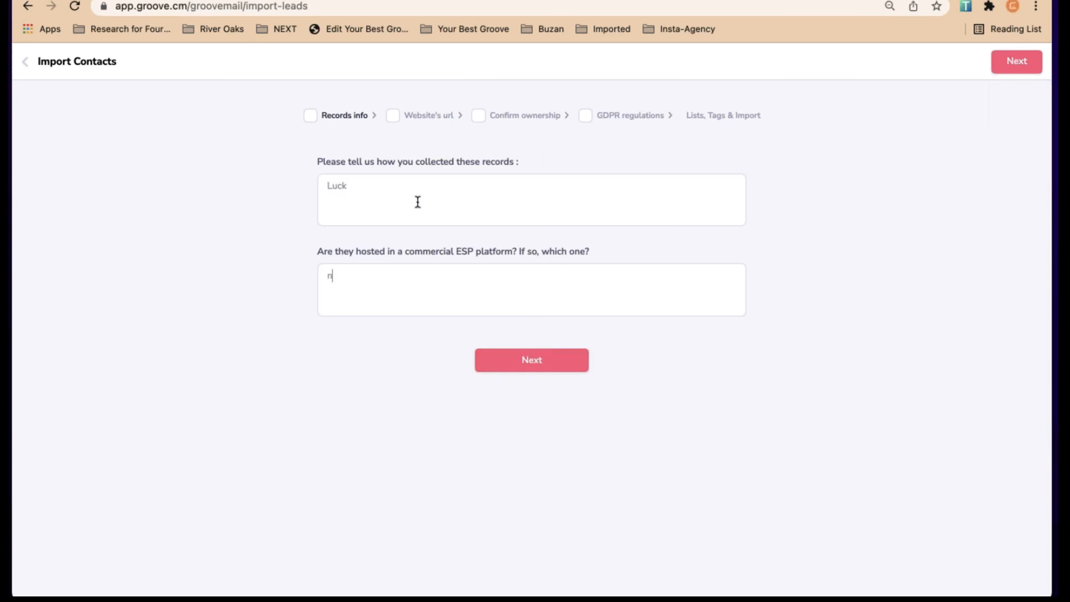
pyautogui.click(530, 363)
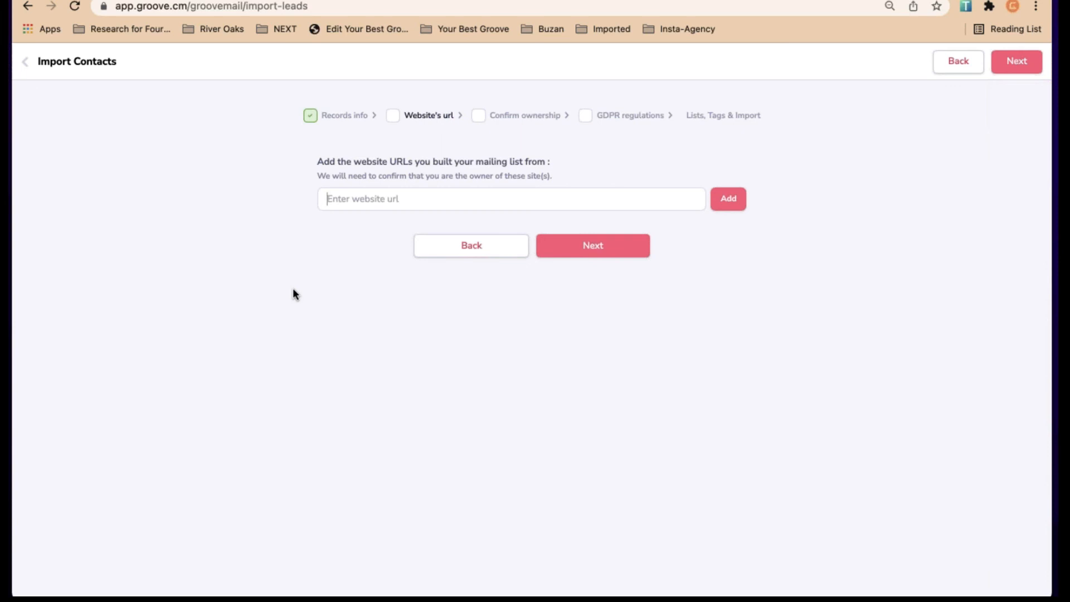
# Add yourbestgroove.com as the source website and send its ownership verification to the site username
pyautogui.write('yourbestgroove.com')
pyautogui.click(737, 199)
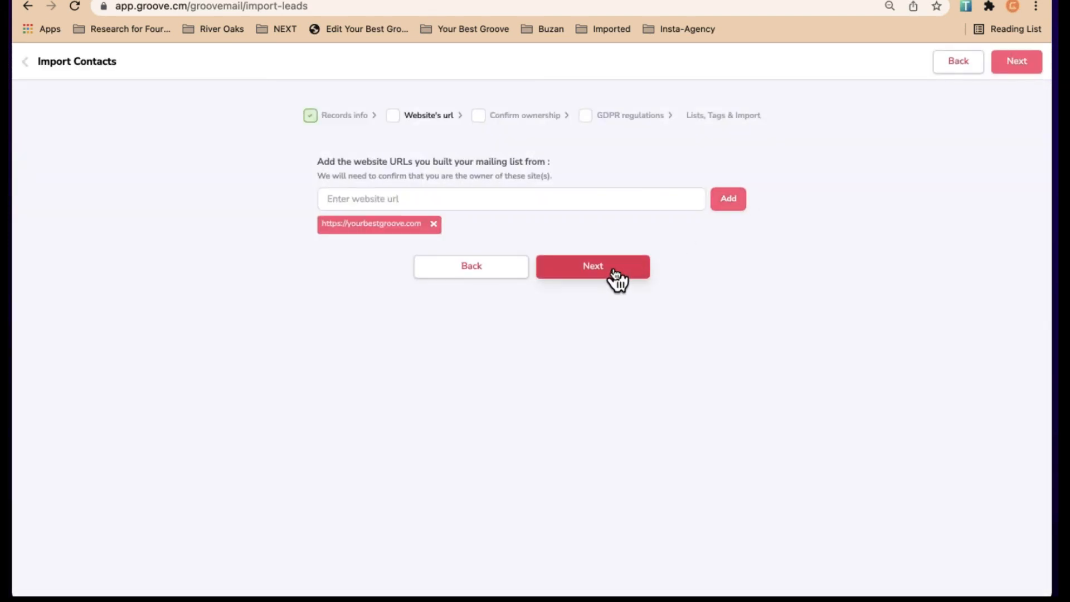
pyautogui.click(616, 273)
pyautogui.click(494, 247)
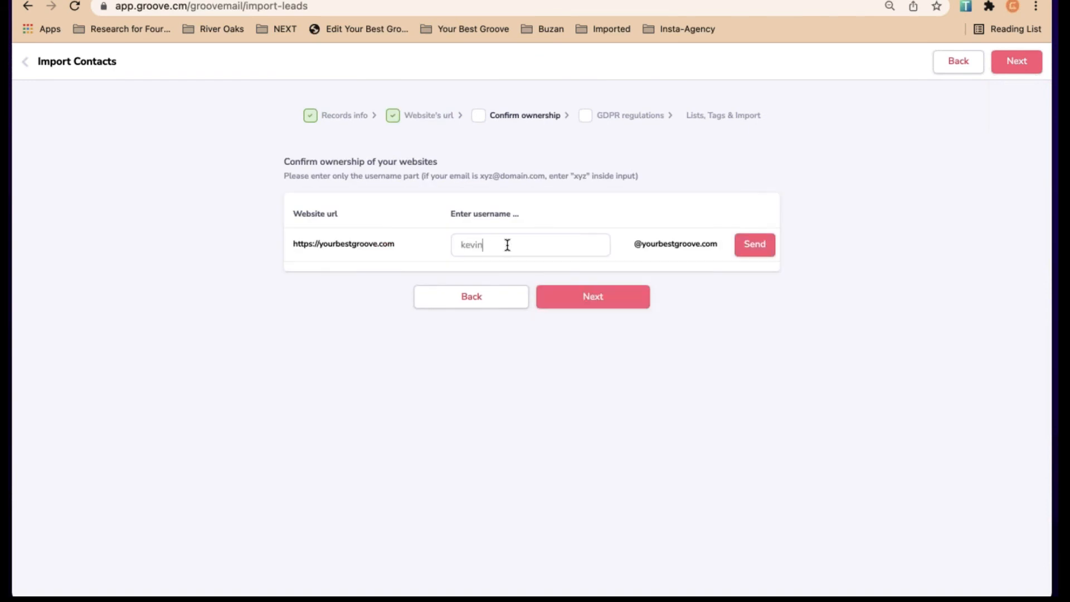
pyautogui.press('Return')
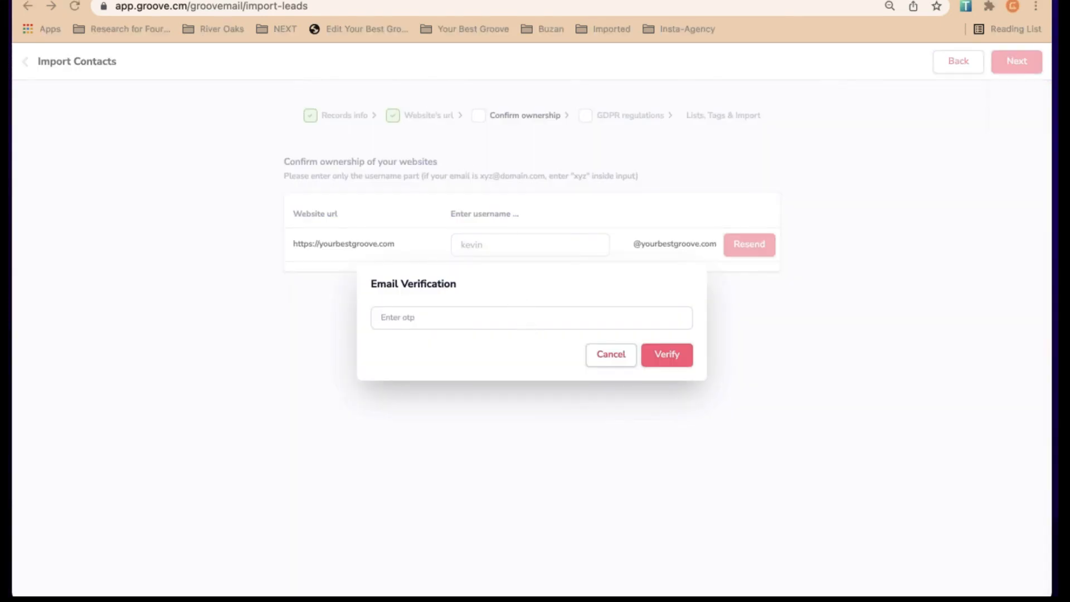
# Open the ownership verification email in Mail and copy the code
pyautogui.click(342, 1)
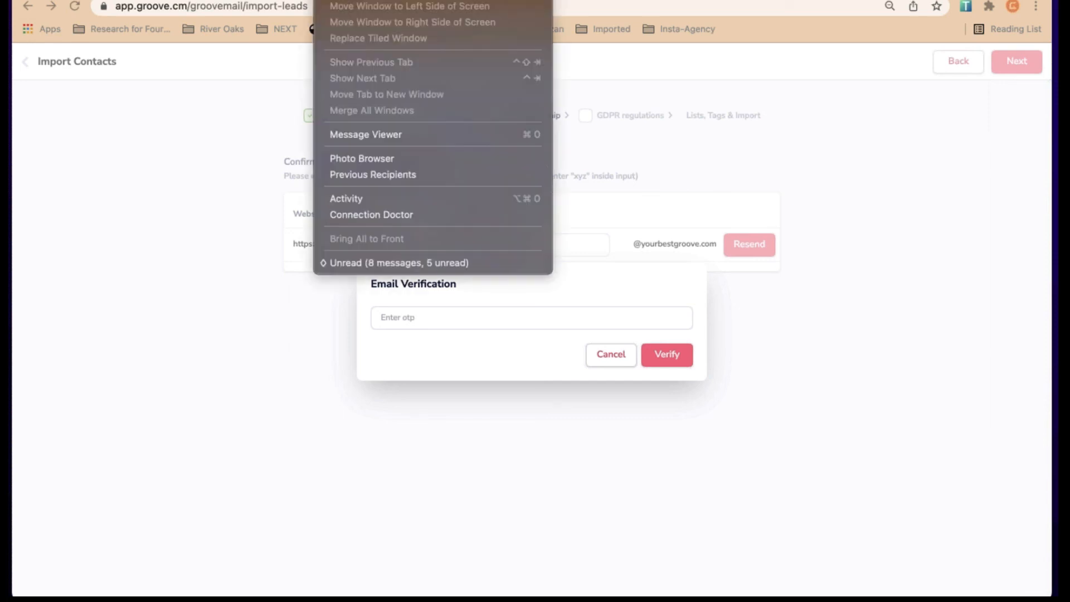
pyautogui.click(386, 263)
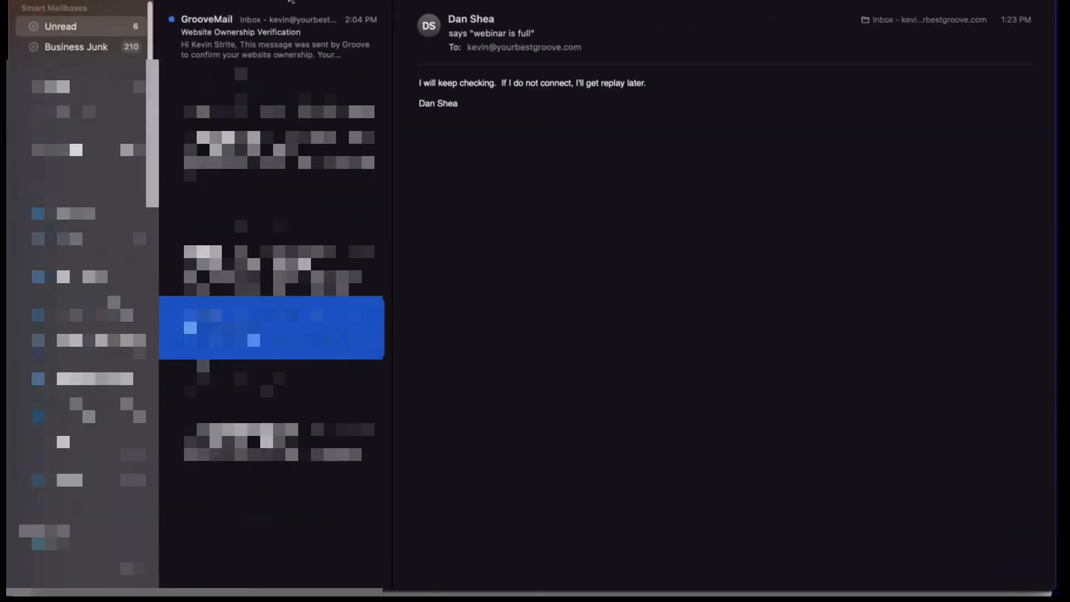
pyautogui.click(273, 33)
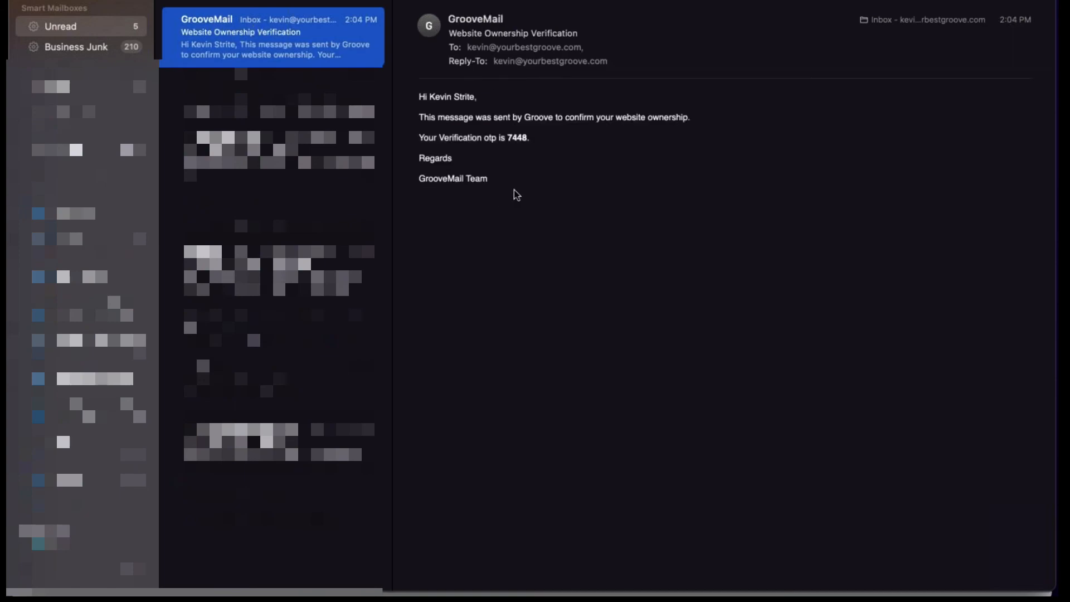
pyautogui.doubleClick(517, 137)
pyautogui.press('super+Tab')
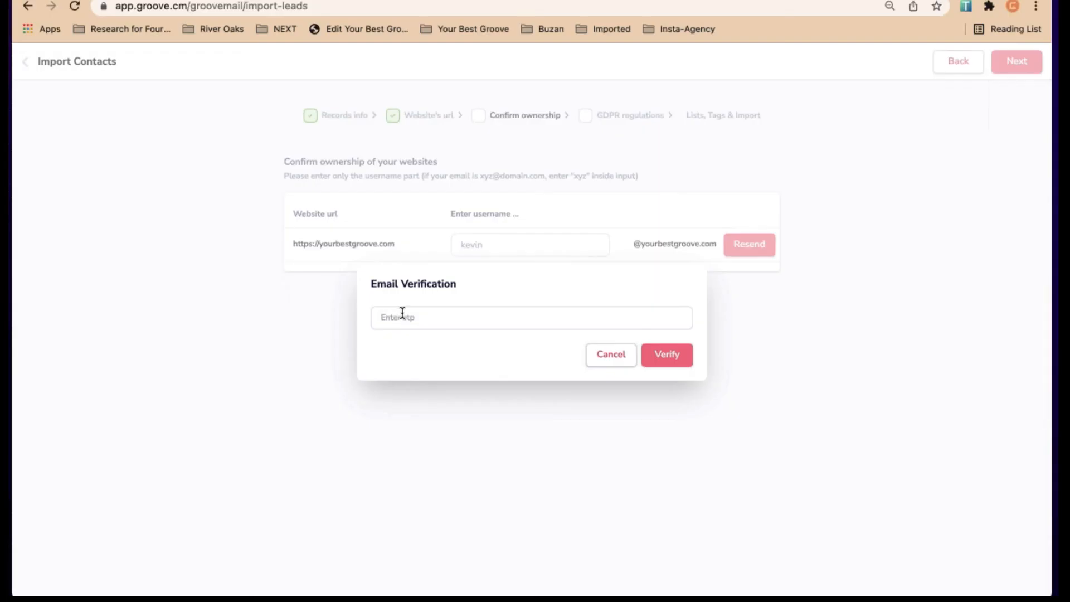
# Paste the code to verify ownership of yourbestgroove.com and continue
pyautogui.press('super+v')
pyautogui.click(664, 353)
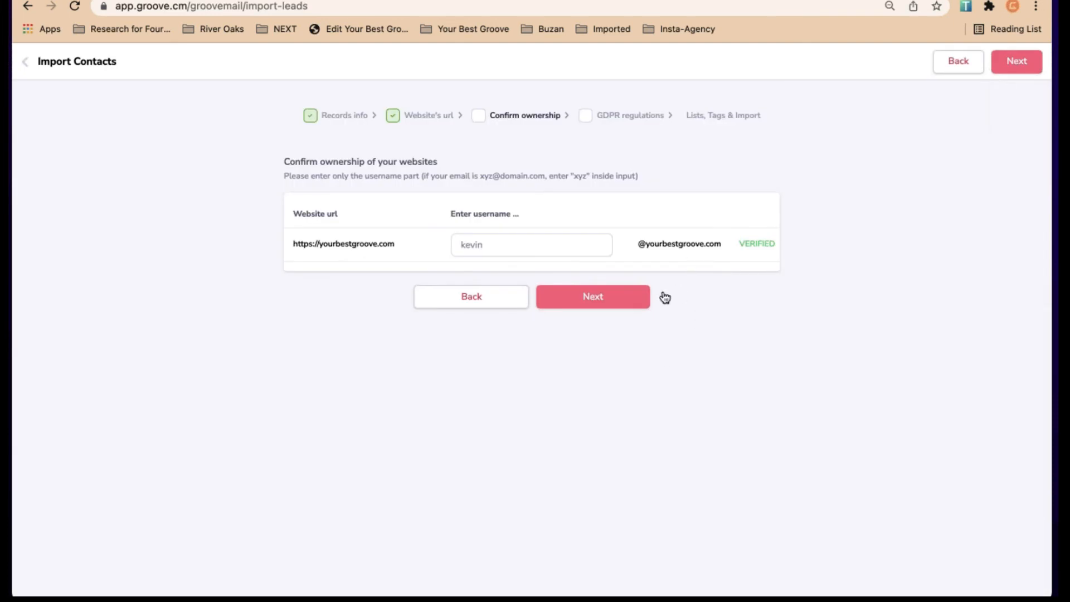
pyautogui.click(608, 302)
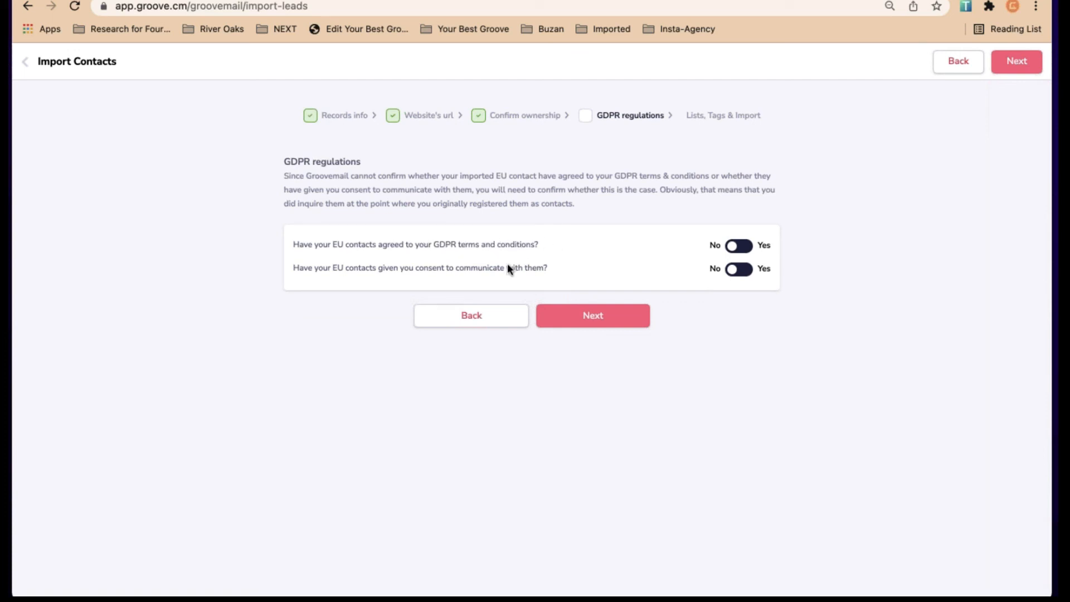
# Answer Yes to both GDPR consent questions and proceed to Lists, Tags & Import
pyautogui.click(739, 246)
pyautogui.click(739, 269)
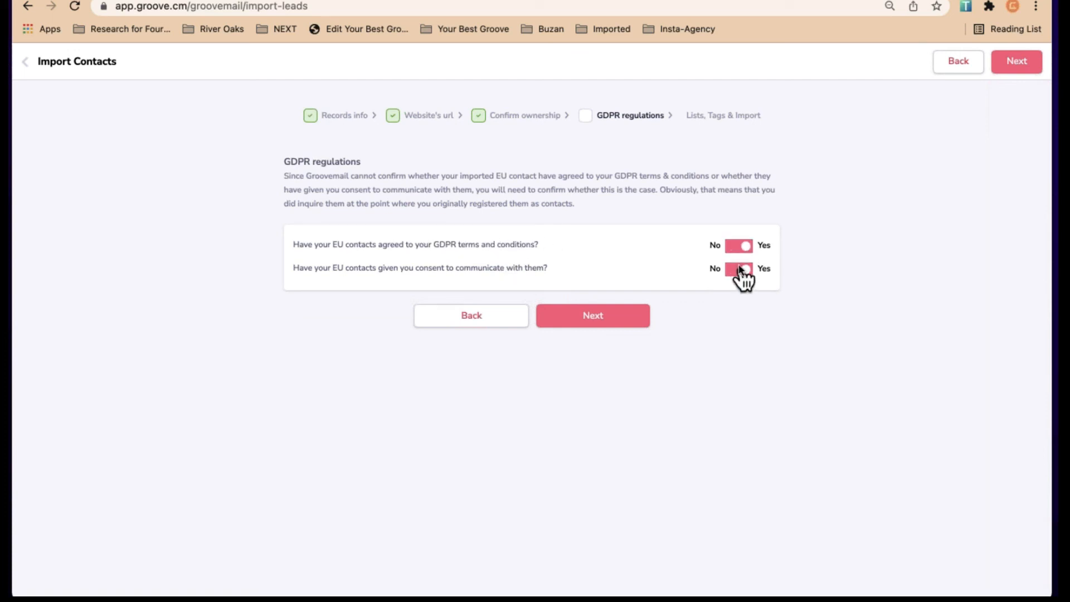
pyautogui.click(601, 317)
pyautogui.click(479, 182)
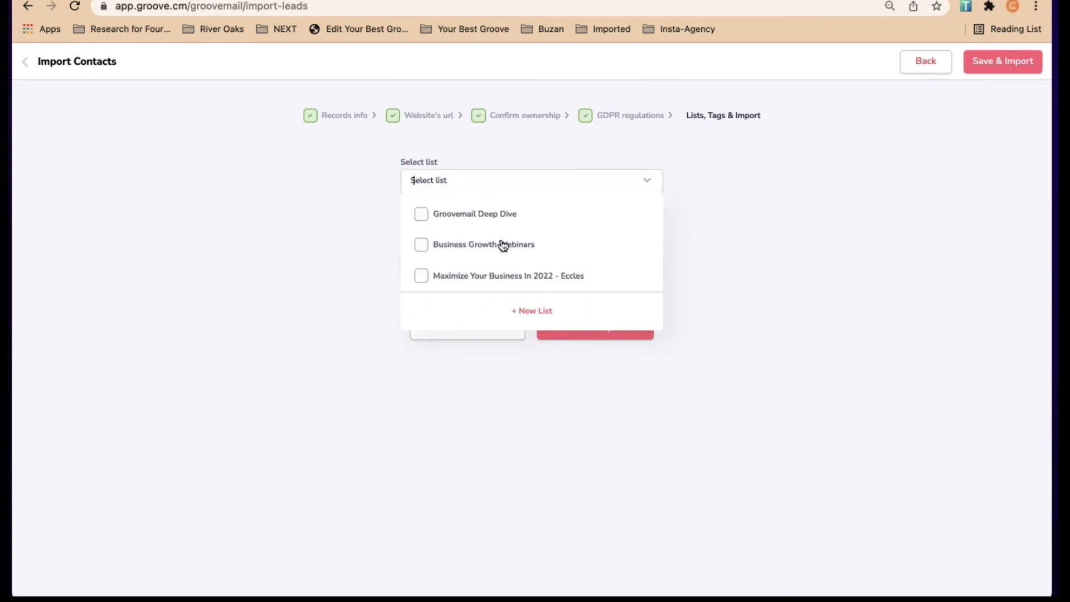
# Assign the Groovemail Deep Dive list, skip tags, and load leads-list (20).csv from Downloads
pyautogui.click(425, 215)
pyautogui.click(743, 293)
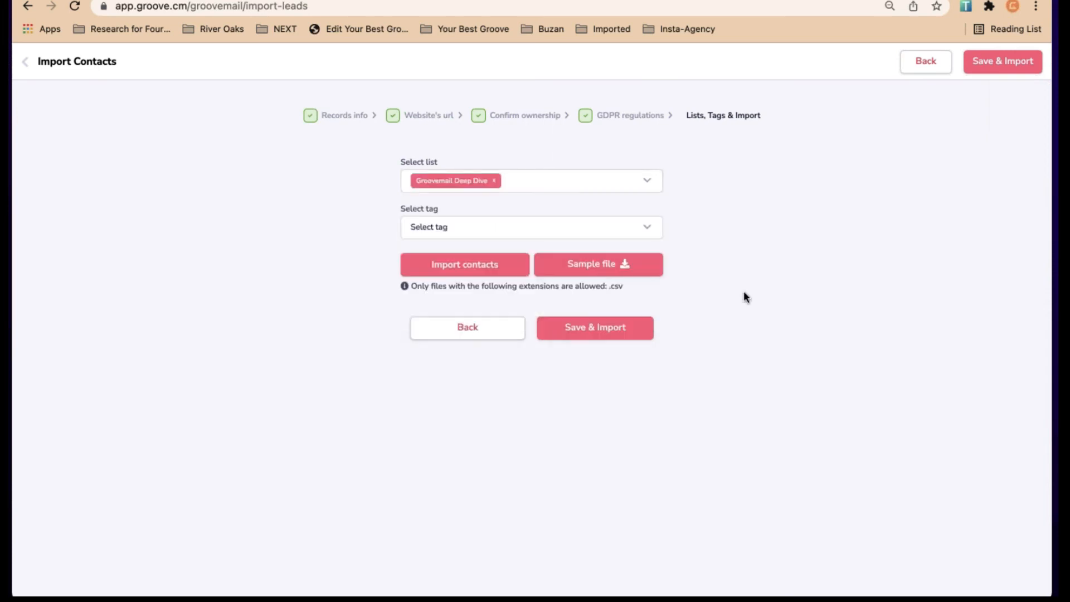
pyautogui.click(484, 228)
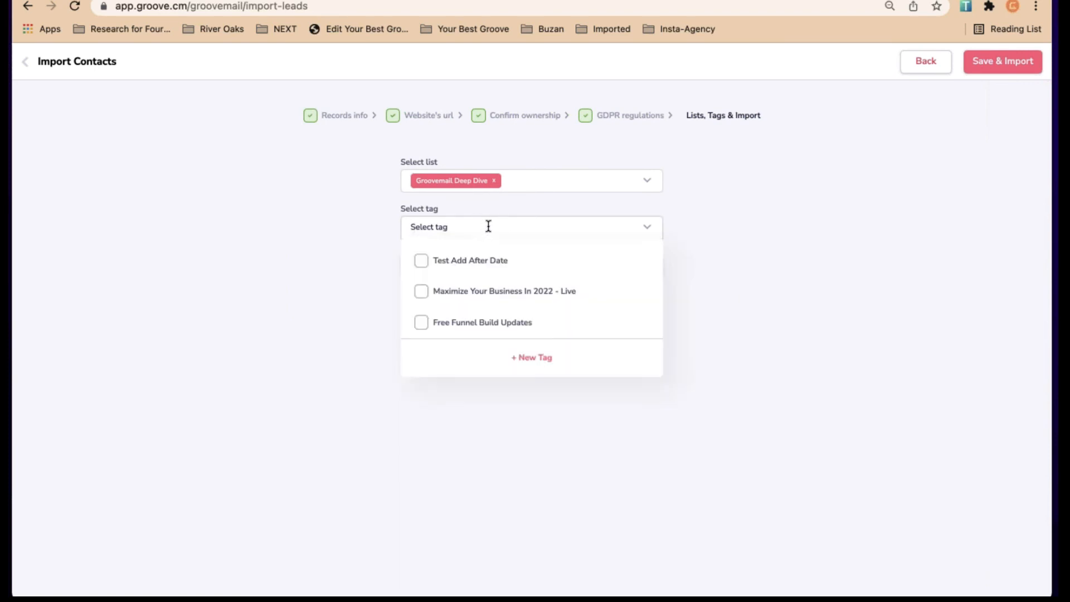
pyautogui.click(767, 266)
pyautogui.click(471, 271)
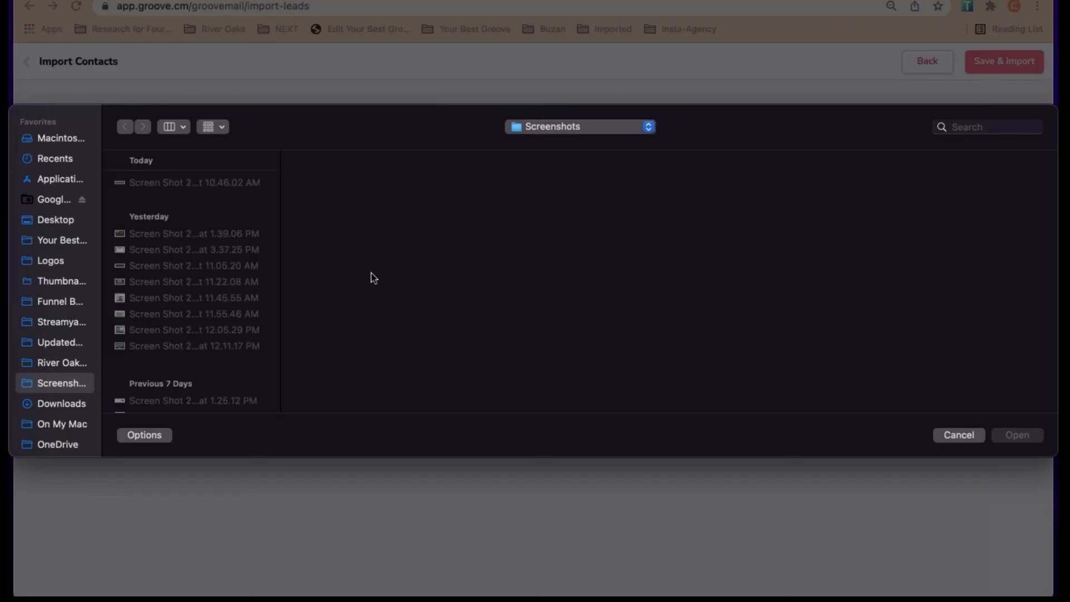
pyautogui.click(61, 404)
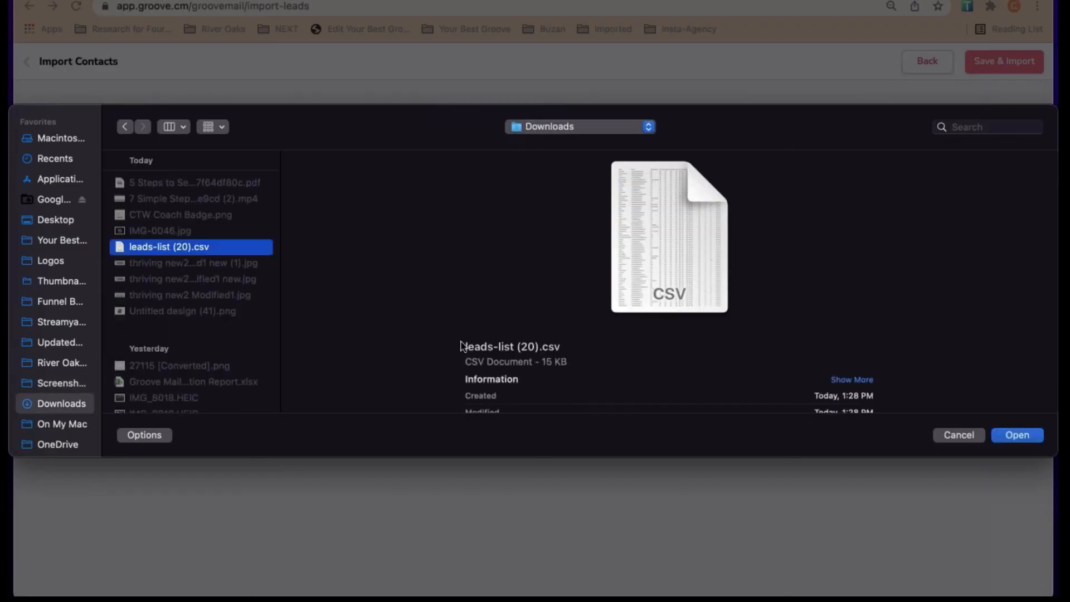
pyautogui.click(1025, 434)
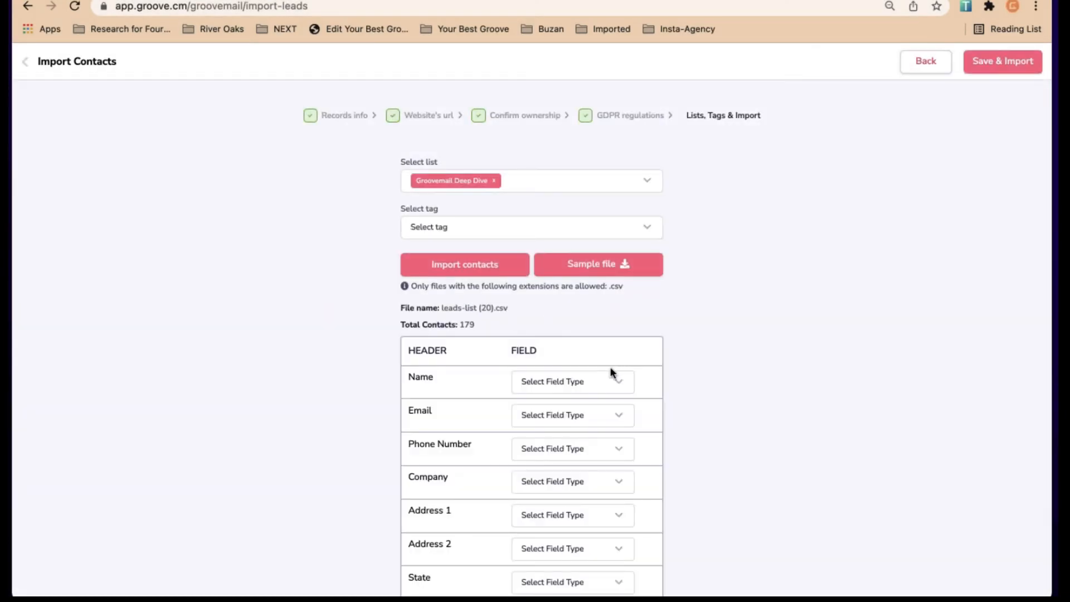
# Map the CSV's Email column to the Email field type, then go back to Contacts
pyautogui.scroll(-5, 357, 385)
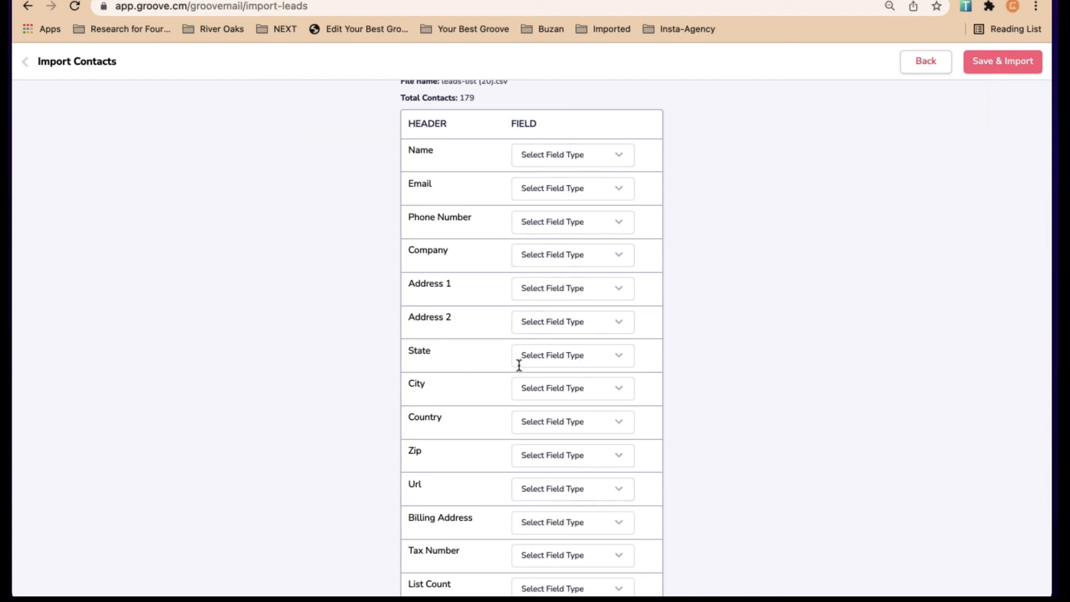
pyautogui.scroll(-3, 555, 454)
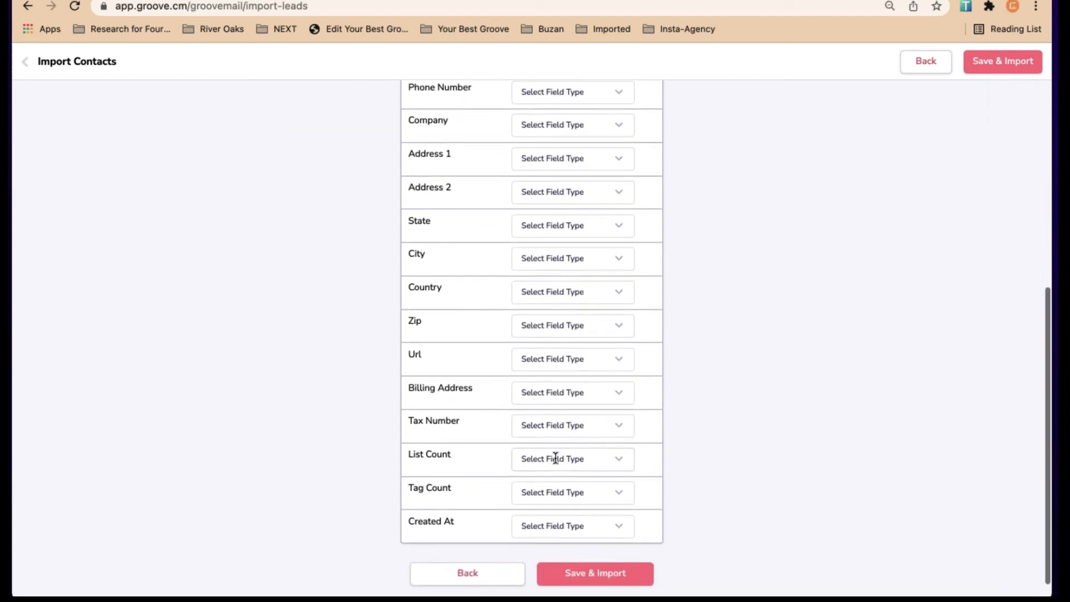
pyautogui.scroll(4, 555, 454)
pyautogui.scroll(-1, 555, 458)
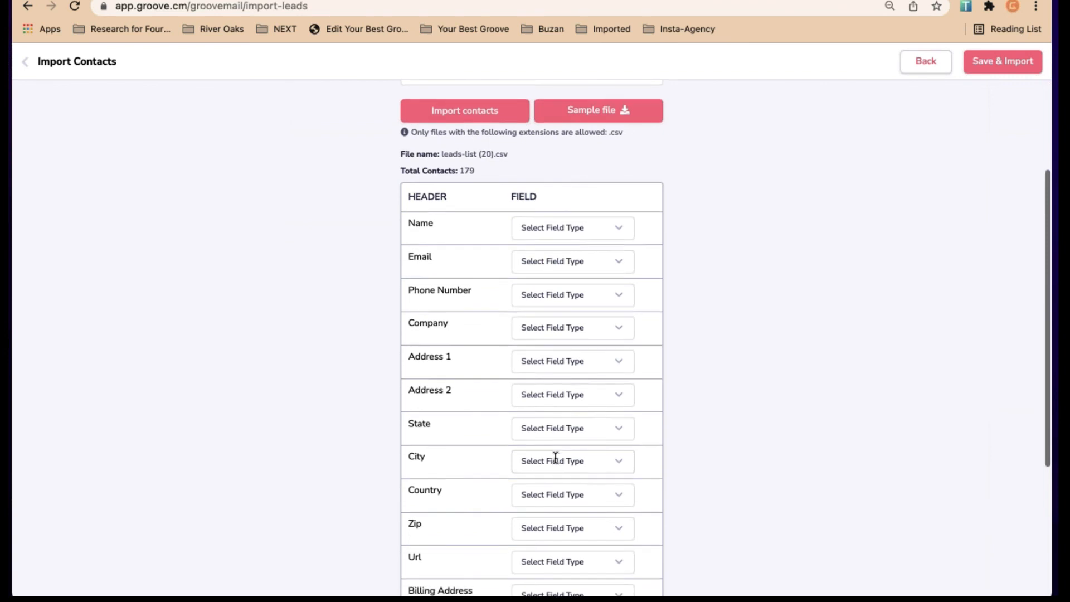
pyautogui.doubleClick(415, 250)
pyautogui.click(594, 251)
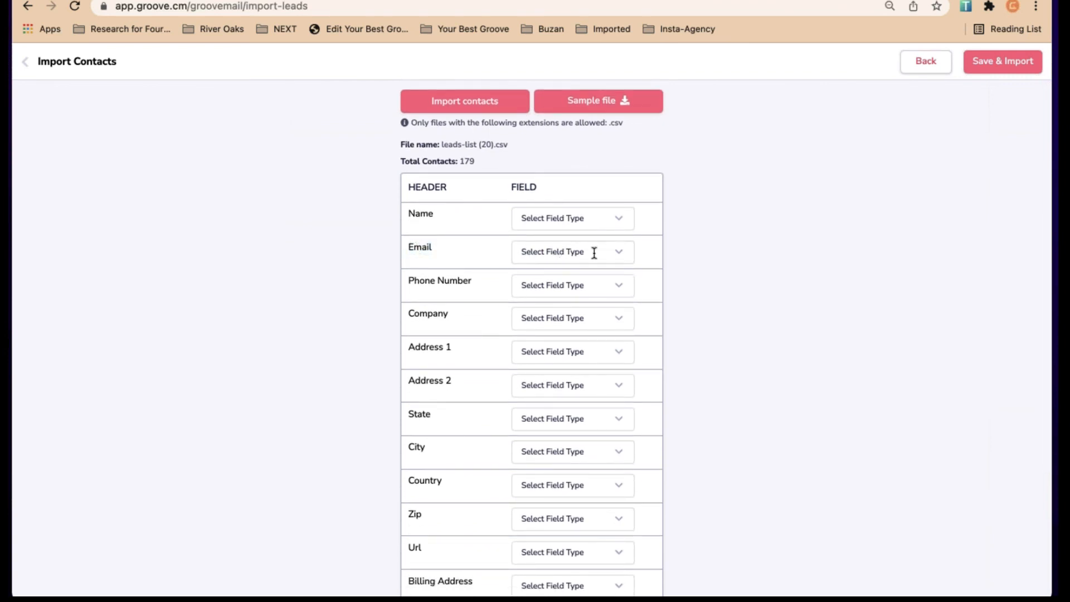
pyautogui.click(552, 297)
pyautogui.click(27, 63)
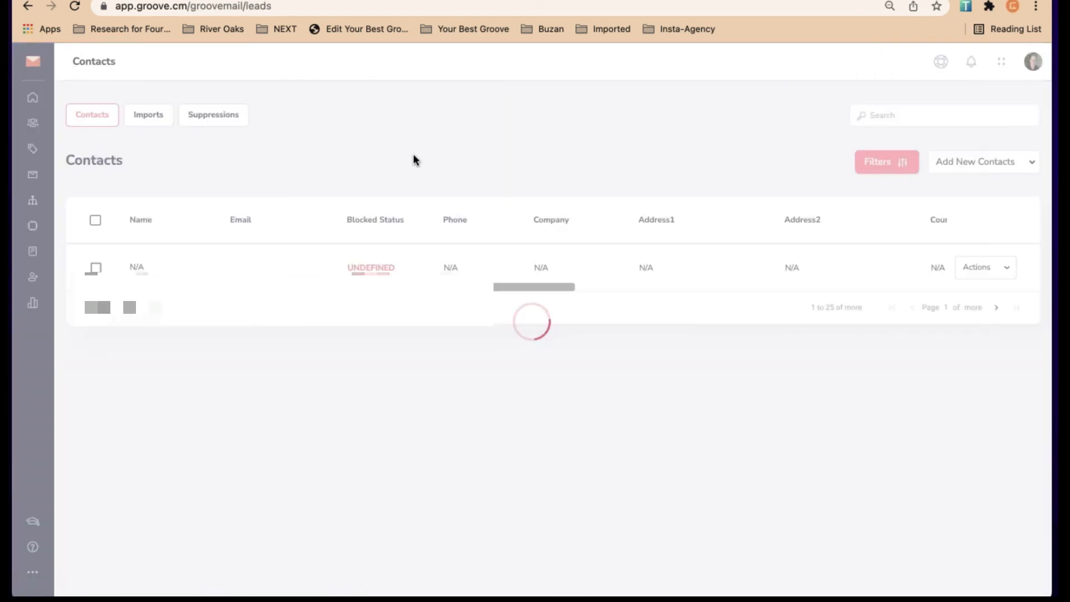